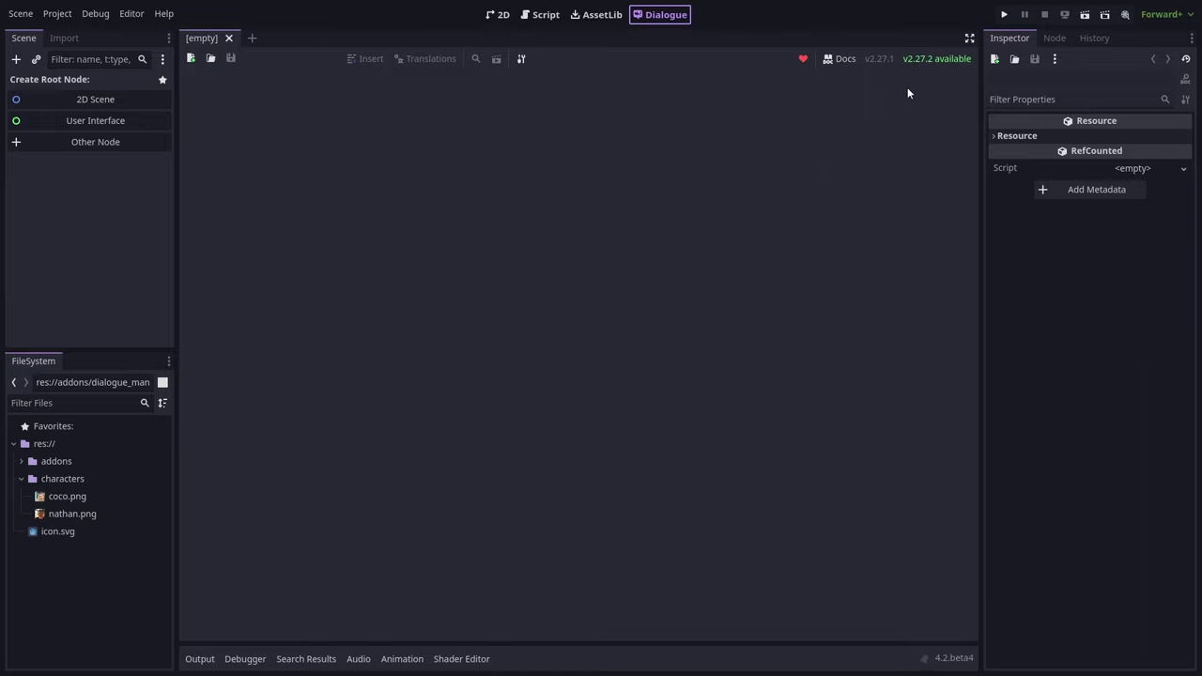
# Download the Dialogue Manager 2.27.2 addon update and reload the project to install it
pyautogui.click(944, 59)
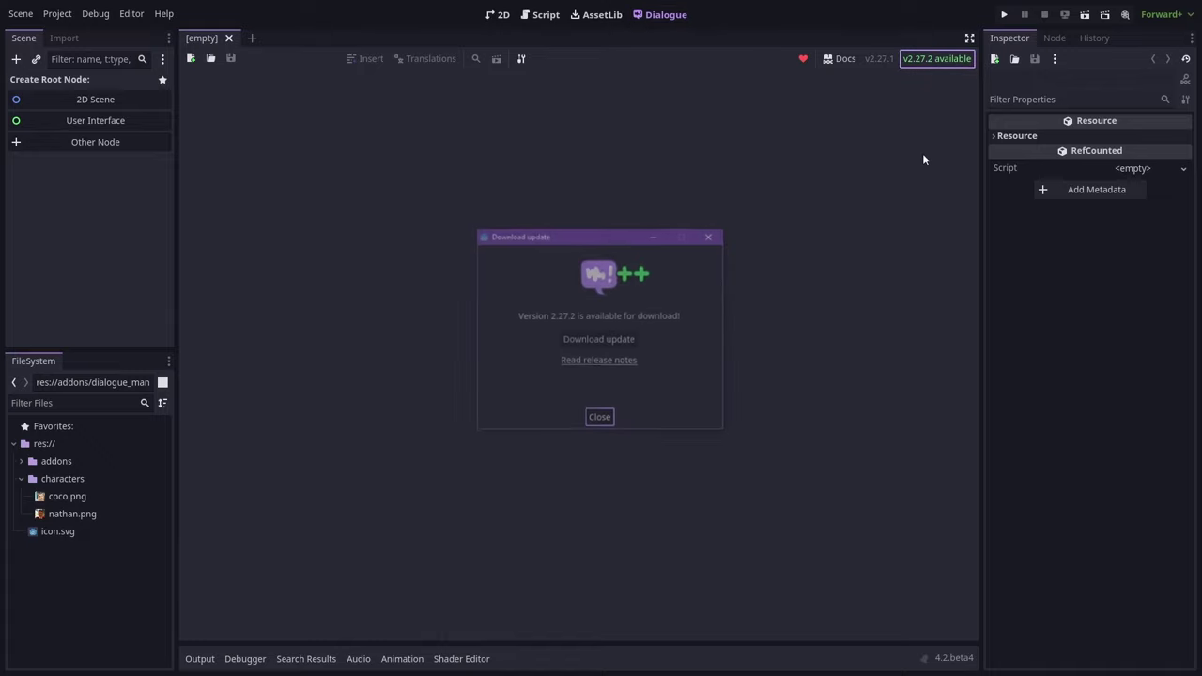
pyautogui.click(592, 343)
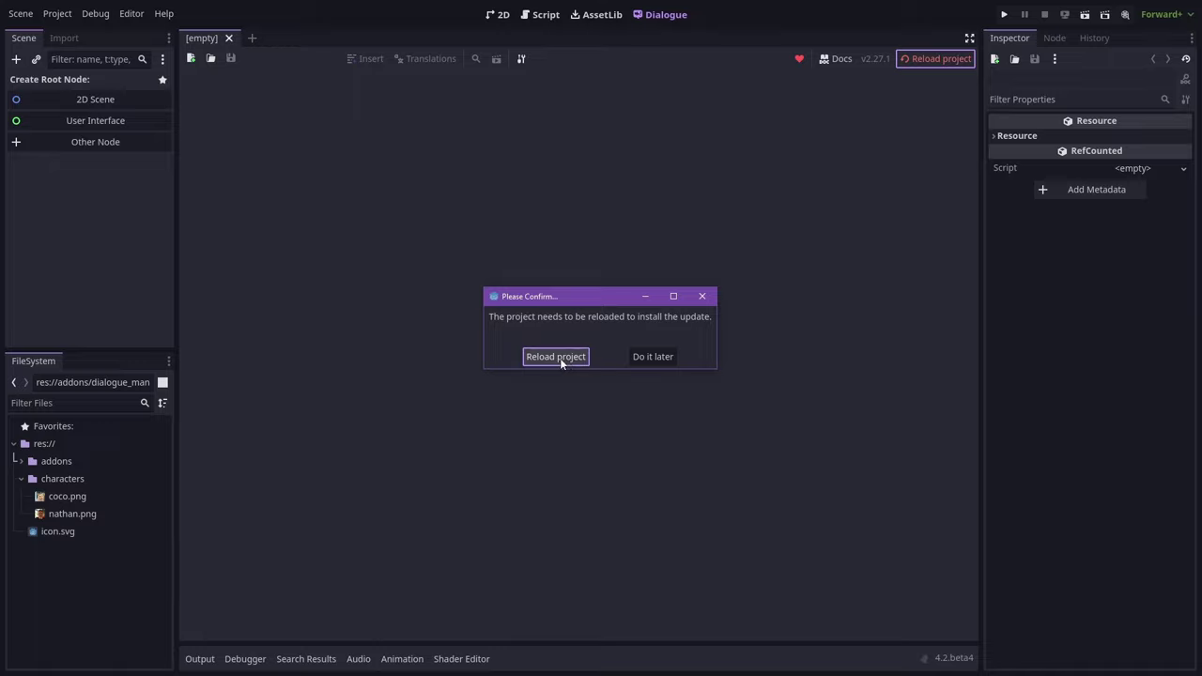
pyautogui.click(556, 356)
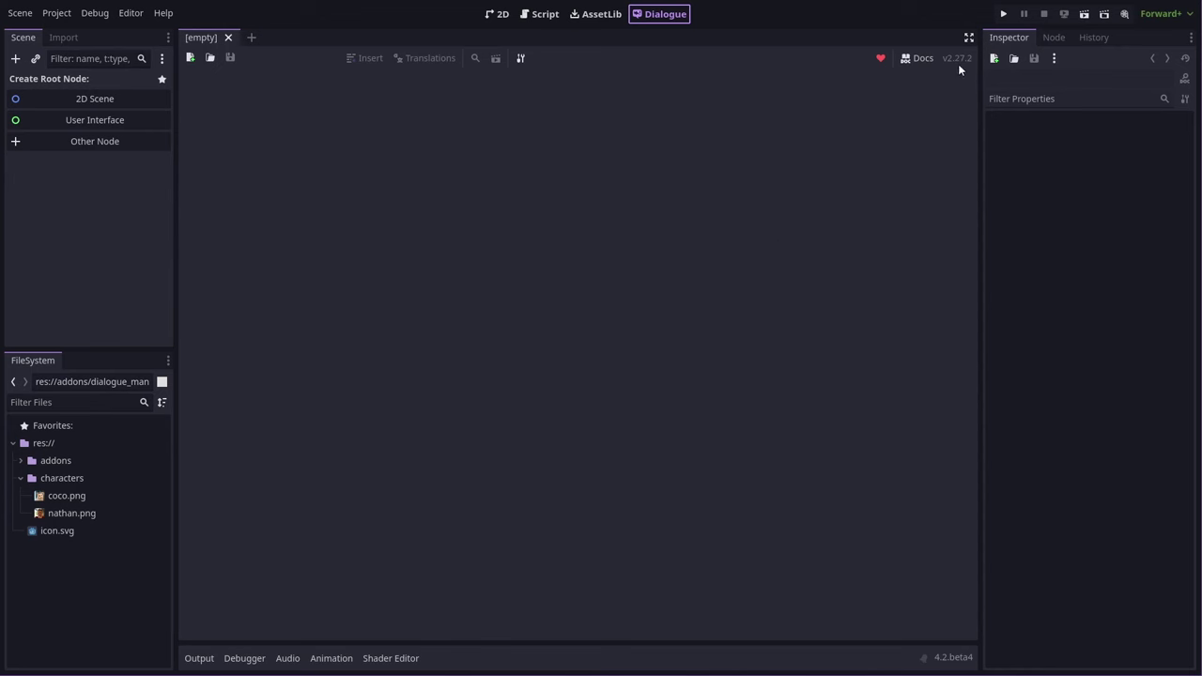
# Create a new dialogue file and save it as main
pyautogui.click(189, 58)
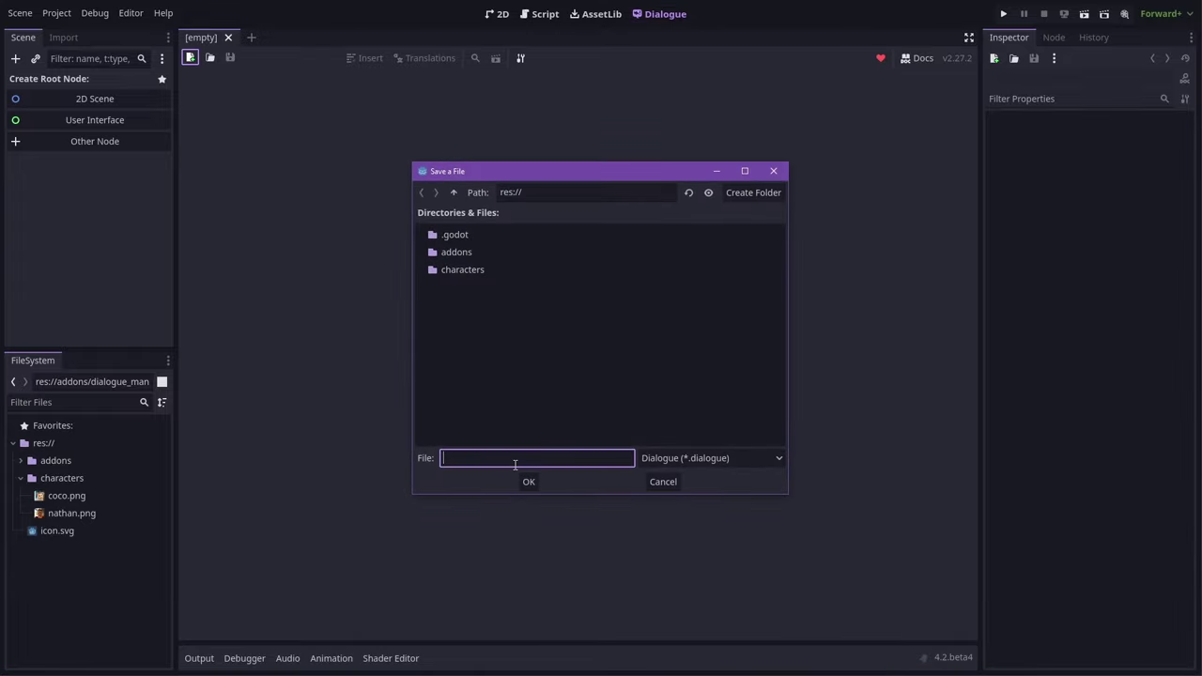
pyautogui.write('main')
pyautogui.press('Return')
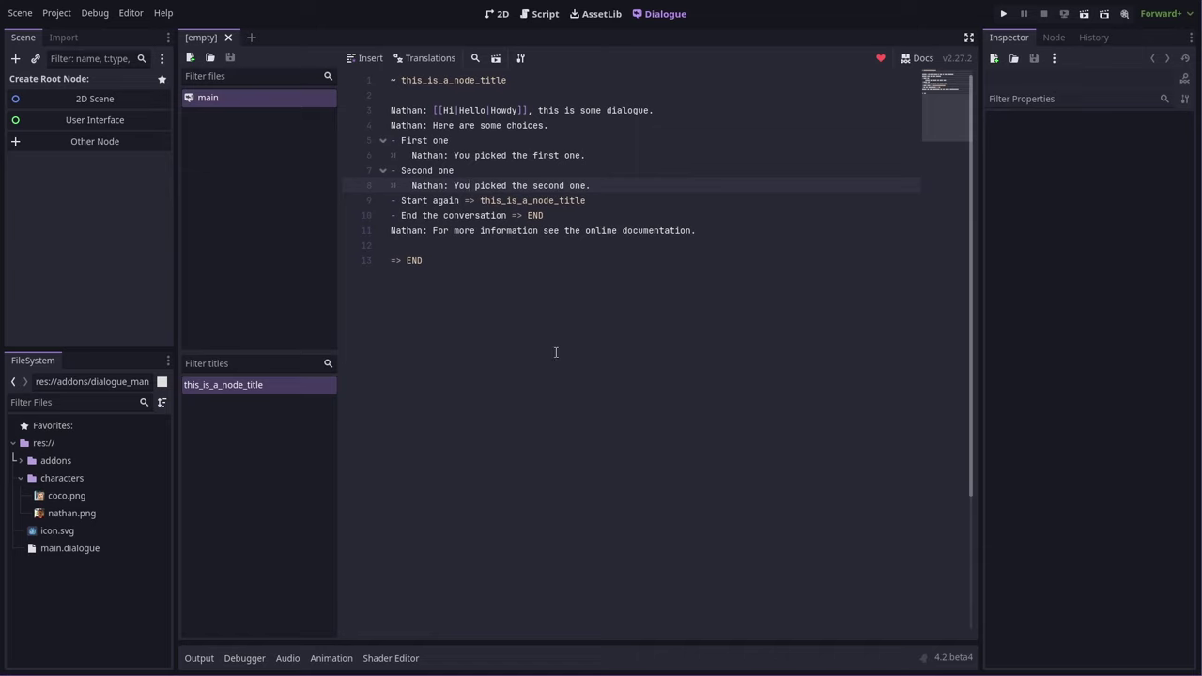
# Test-run the dialogue, choosing 'Second one' and clicking through to the end
pyautogui.click(496, 58)
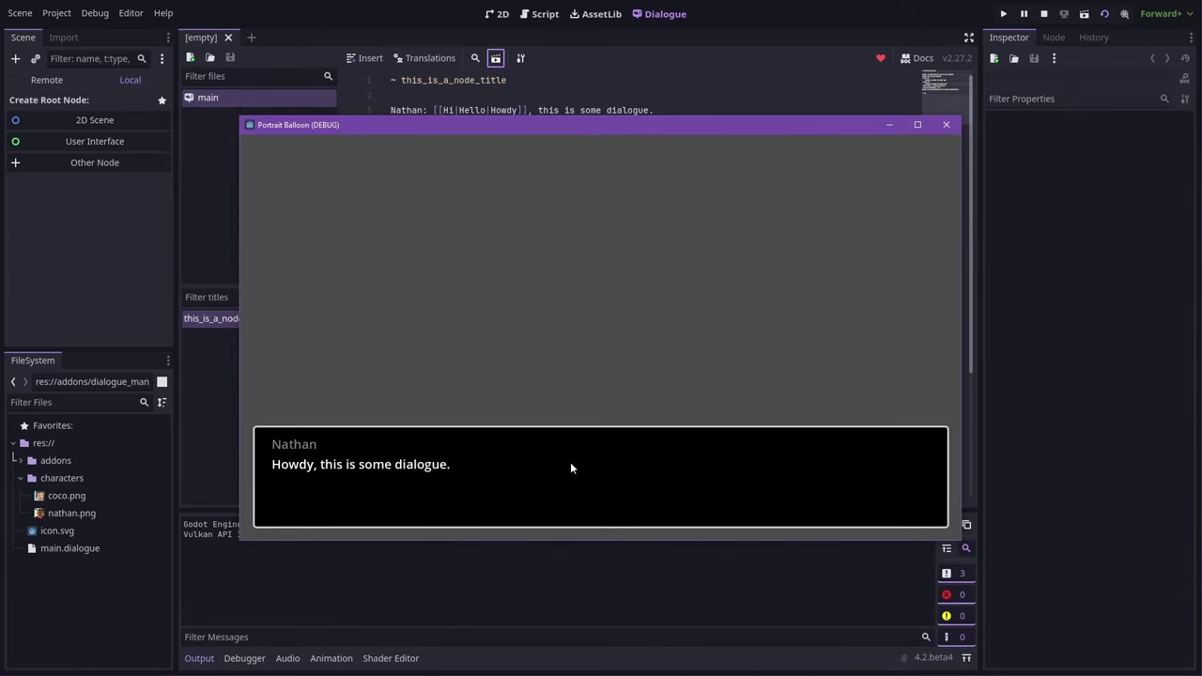
pyautogui.click(561, 504)
pyautogui.click(692, 375)
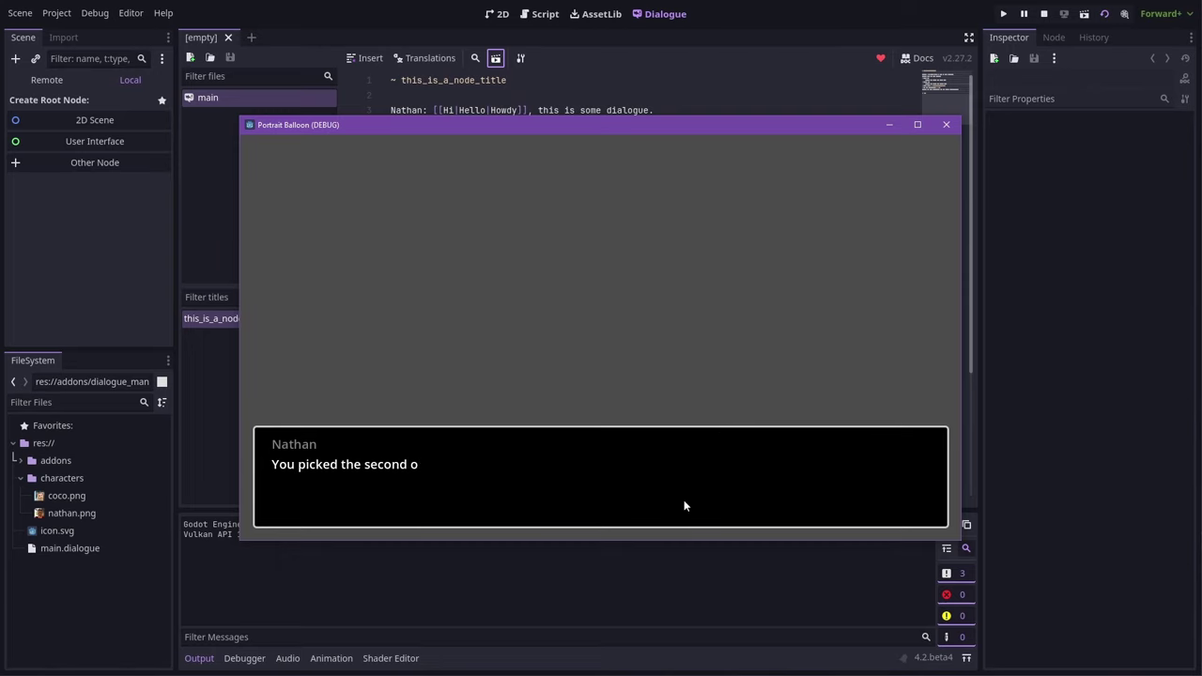
pyautogui.click(684, 501)
pyautogui.click(684, 503)
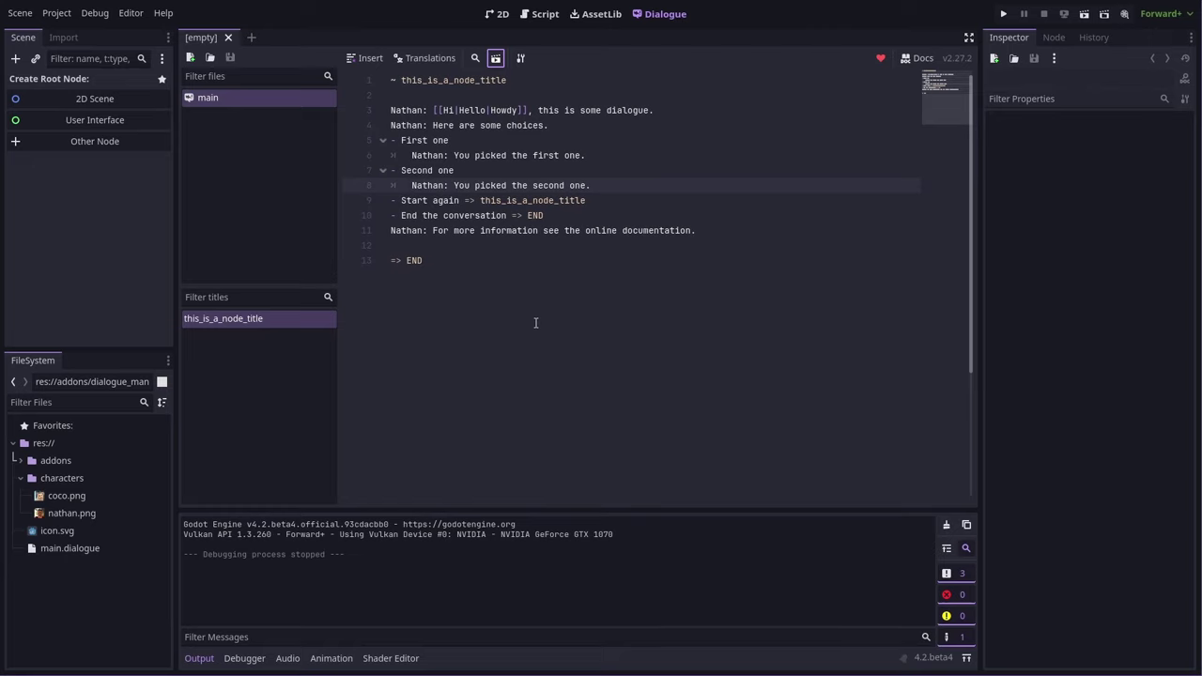
# Copy the example dialogue balloon via Project > Tools into a new dialogue_balloon folder, then expand it
pyautogui.click(56, 13)
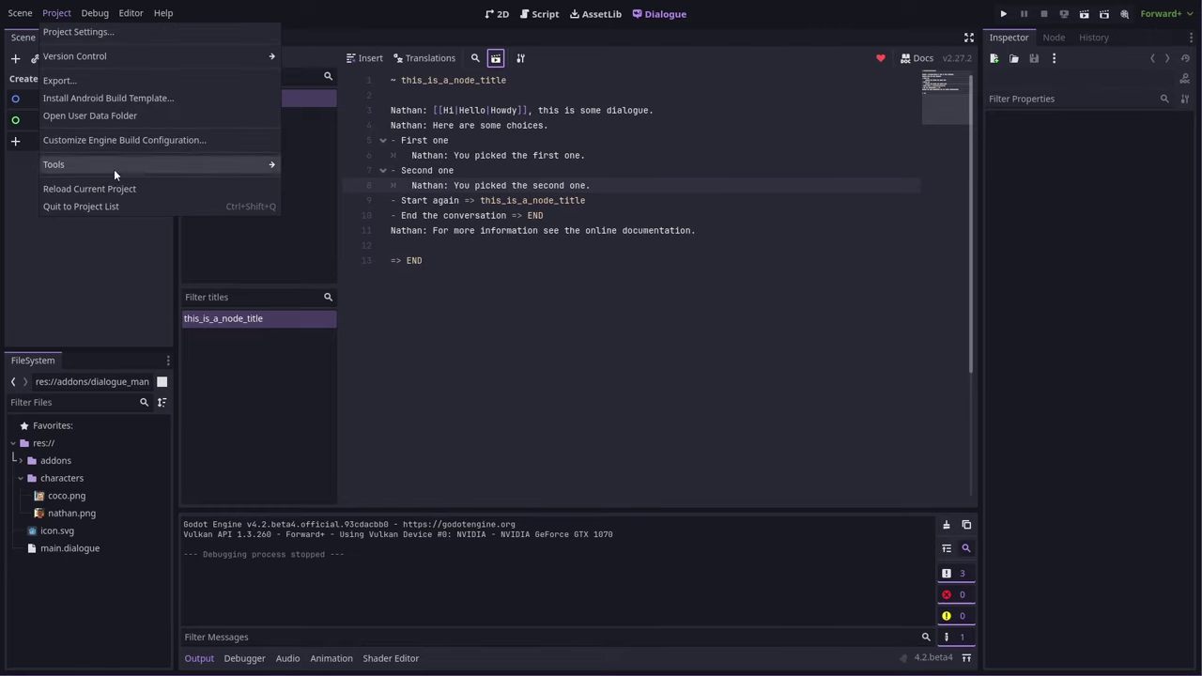
pyautogui.moveTo(115, 168)
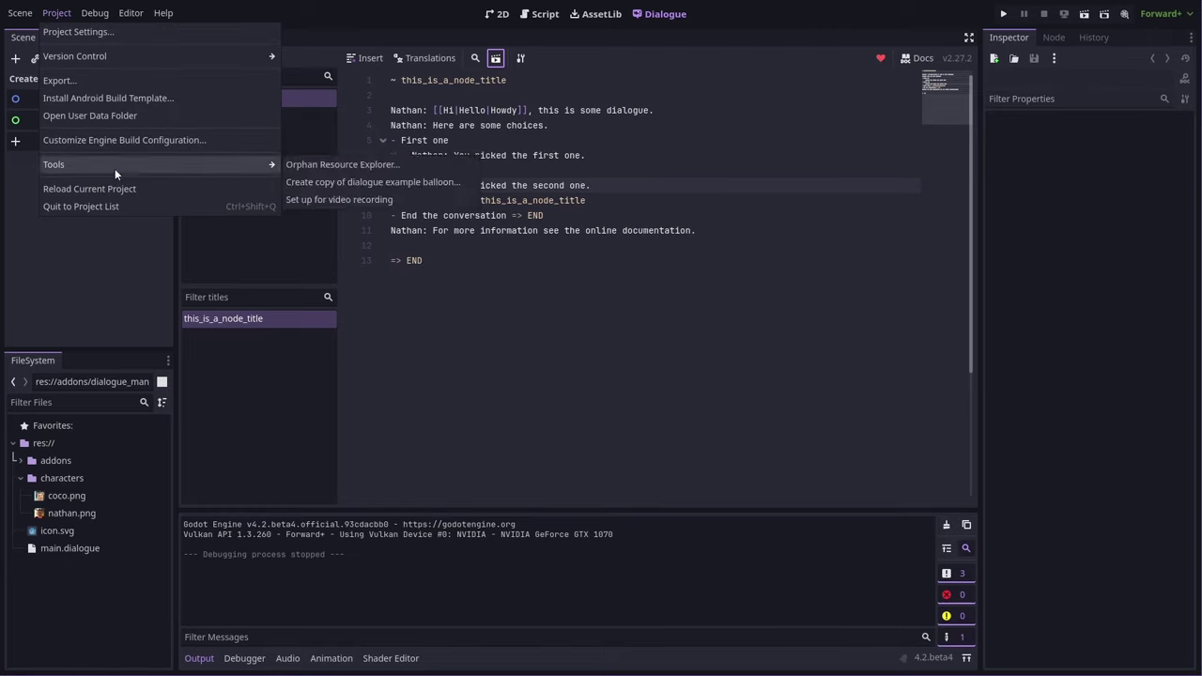
pyautogui.click(452, 183)
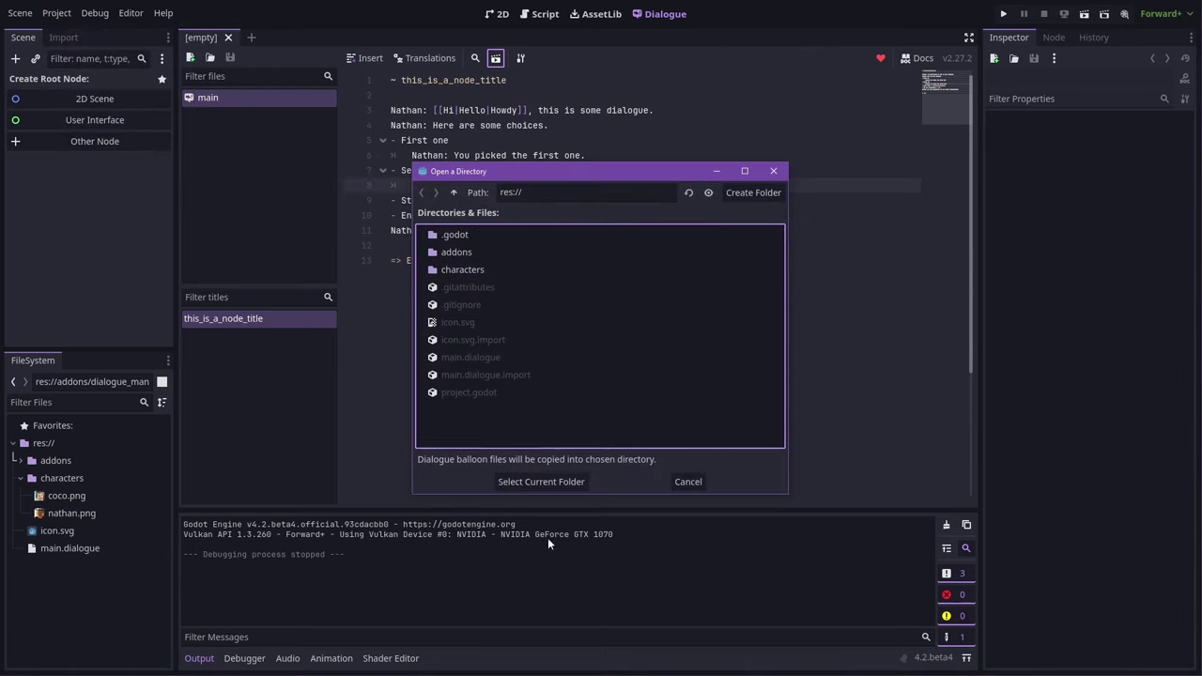
pyautogui.click(746, 195)
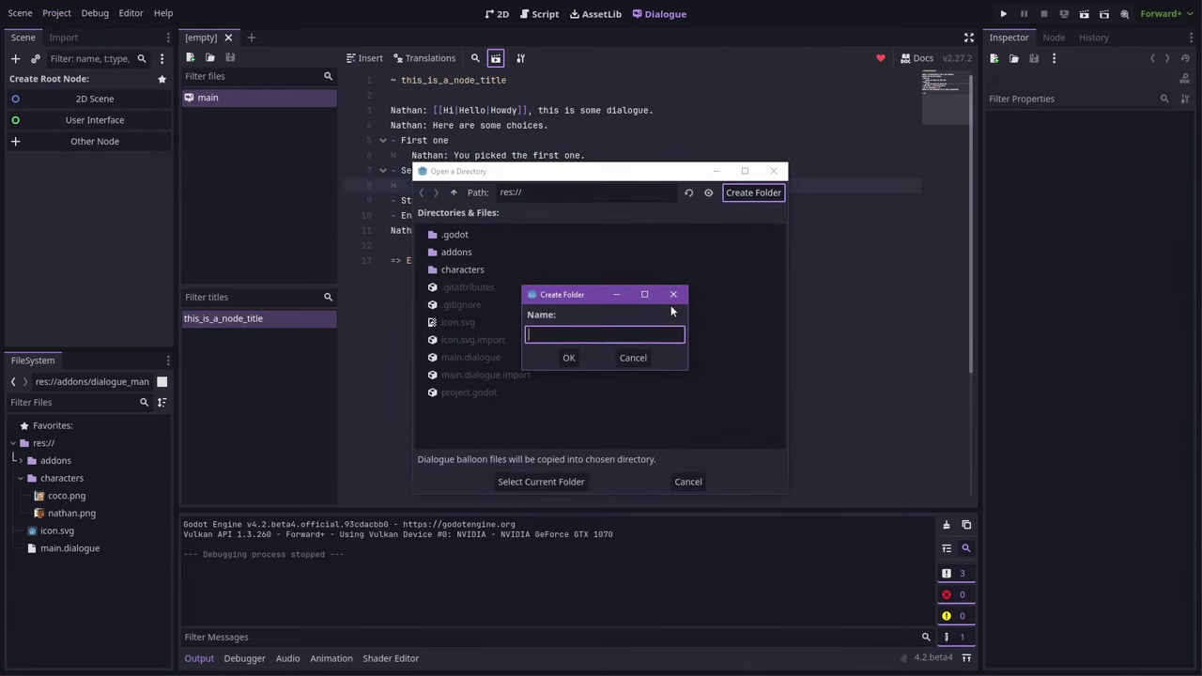
pyautogui.write('dialogue_balloon')
pyautogui.press('Return')
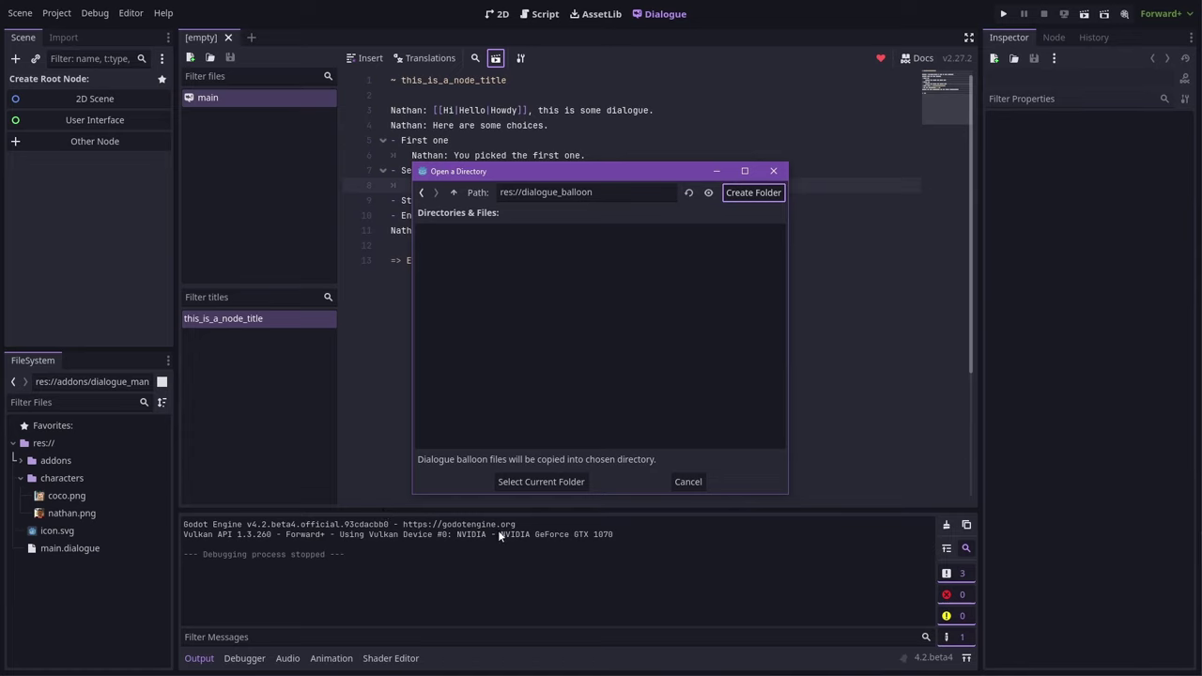
pyautogui.click(529, 481)
pyautogui.click(91, 531)
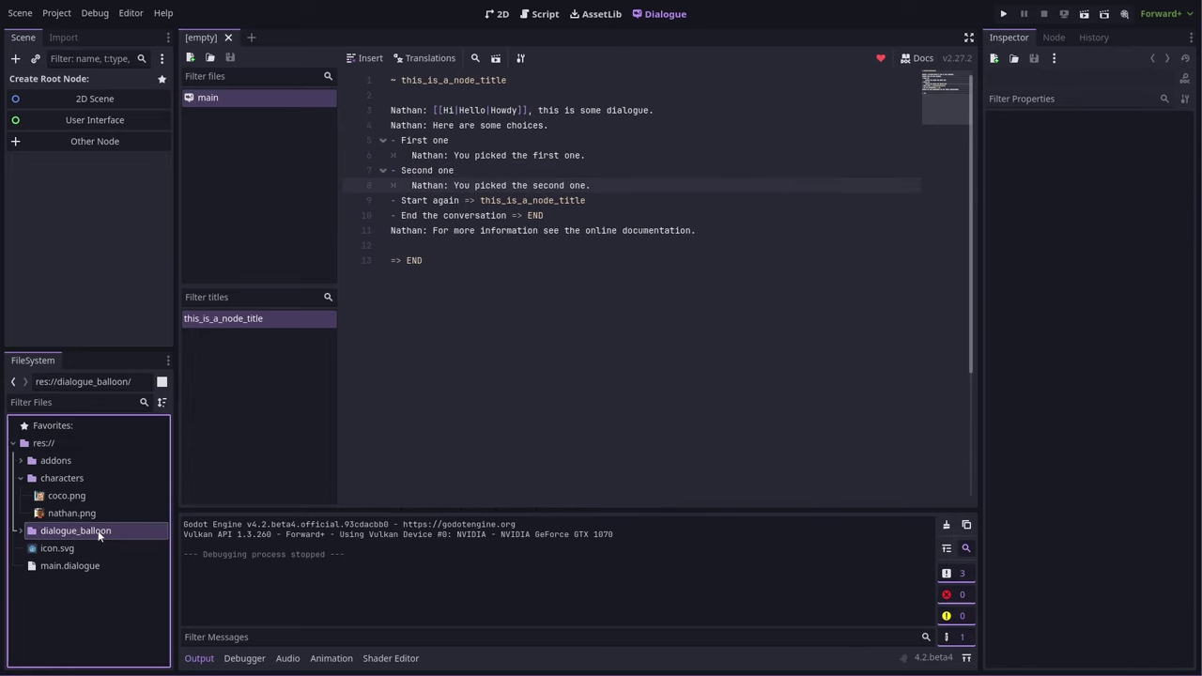
pyautogui.click(19, 534)
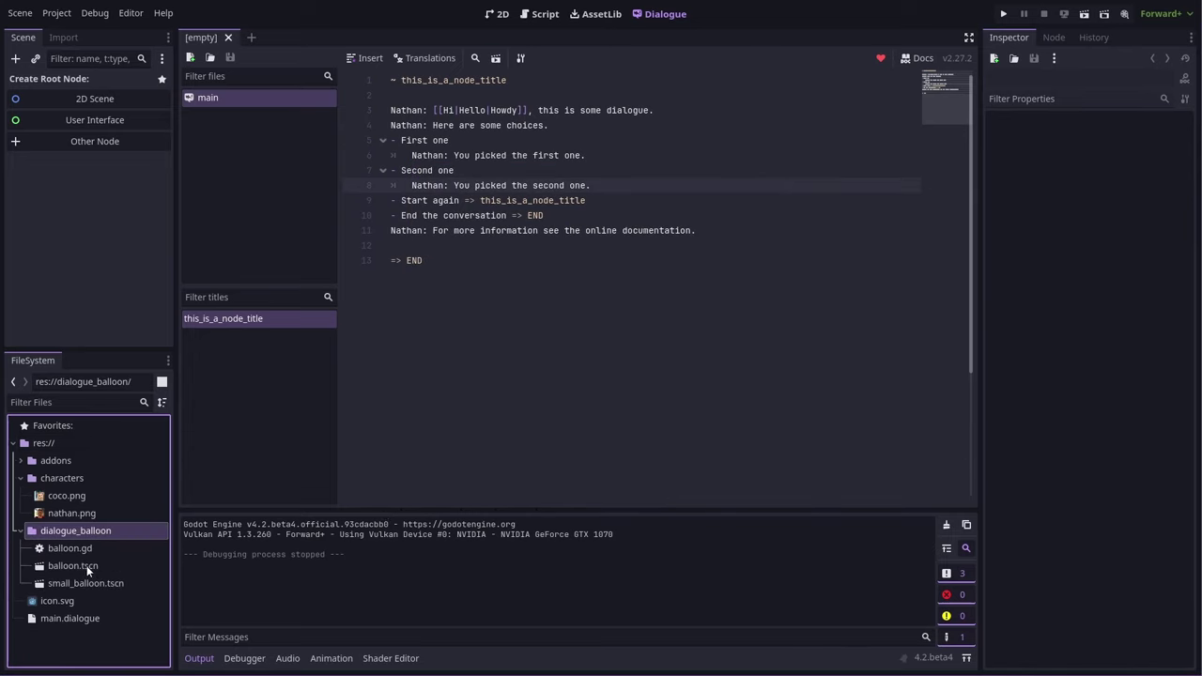
# Open balloon.tscn and wrap its VBoxContainer in a new HBoxContainer under Dialogue
pyautogui.doubleClick(101, 565)
pyautogui.click(498, 13)
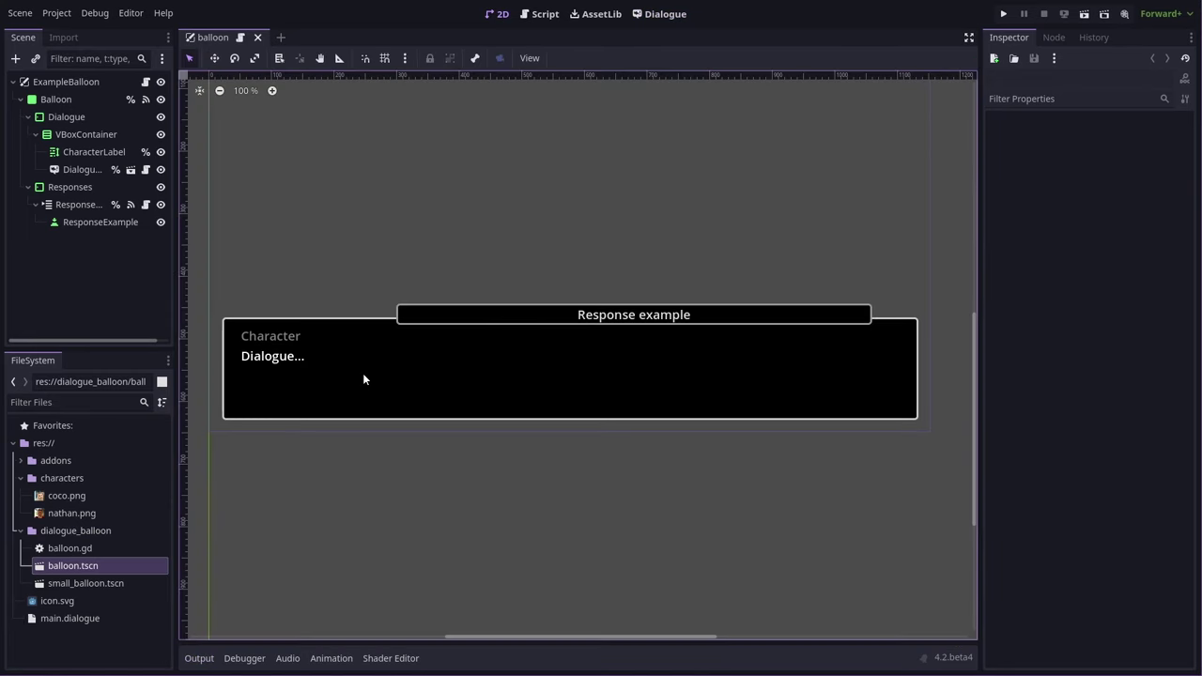
pyautogui.click(82, 135)
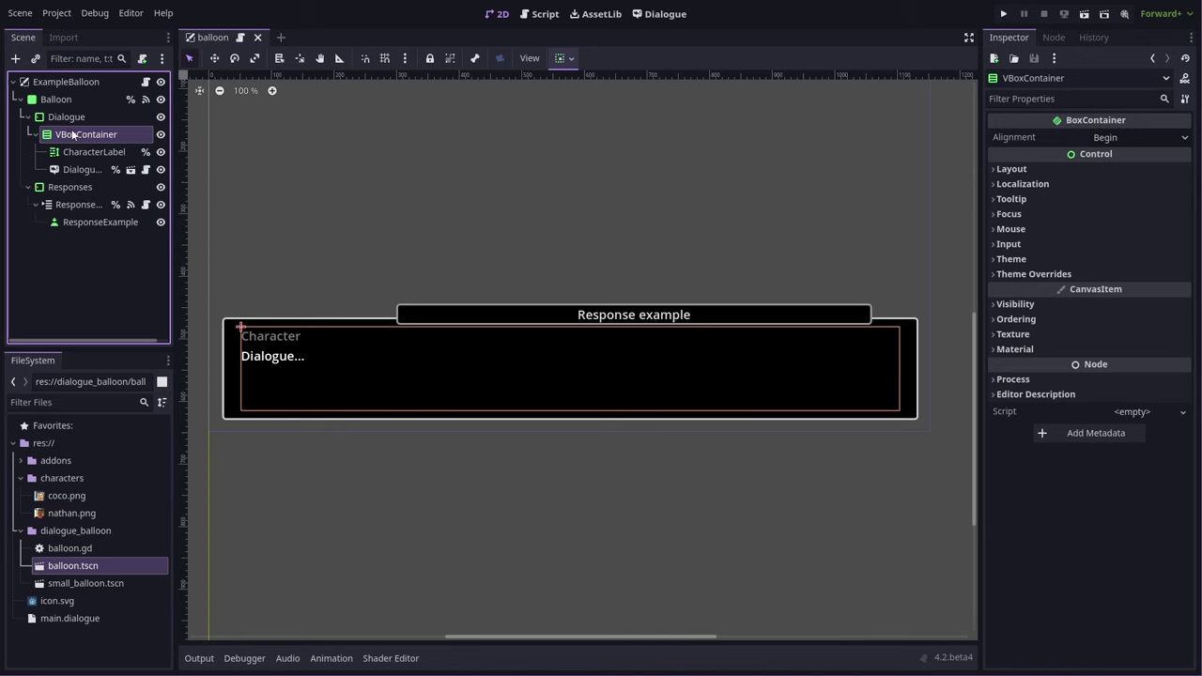
pyautogui.click(66, 116)
pyautogui.click(15, 58)
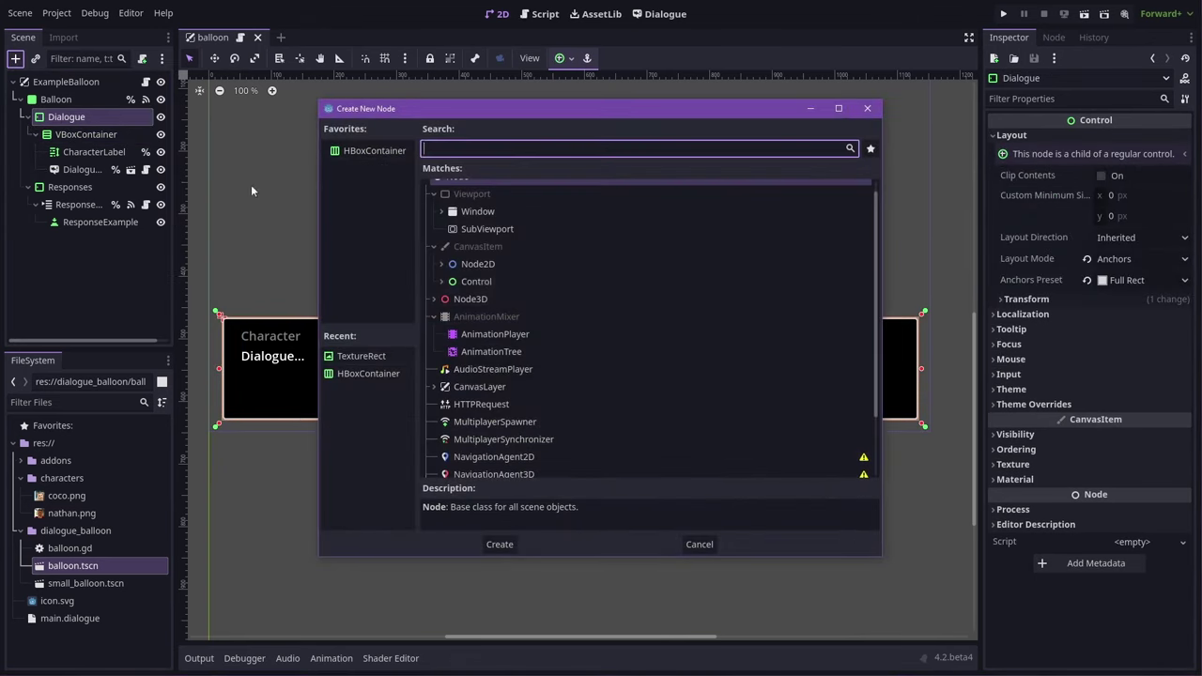
pyautogui.doubleClick(367, 150)
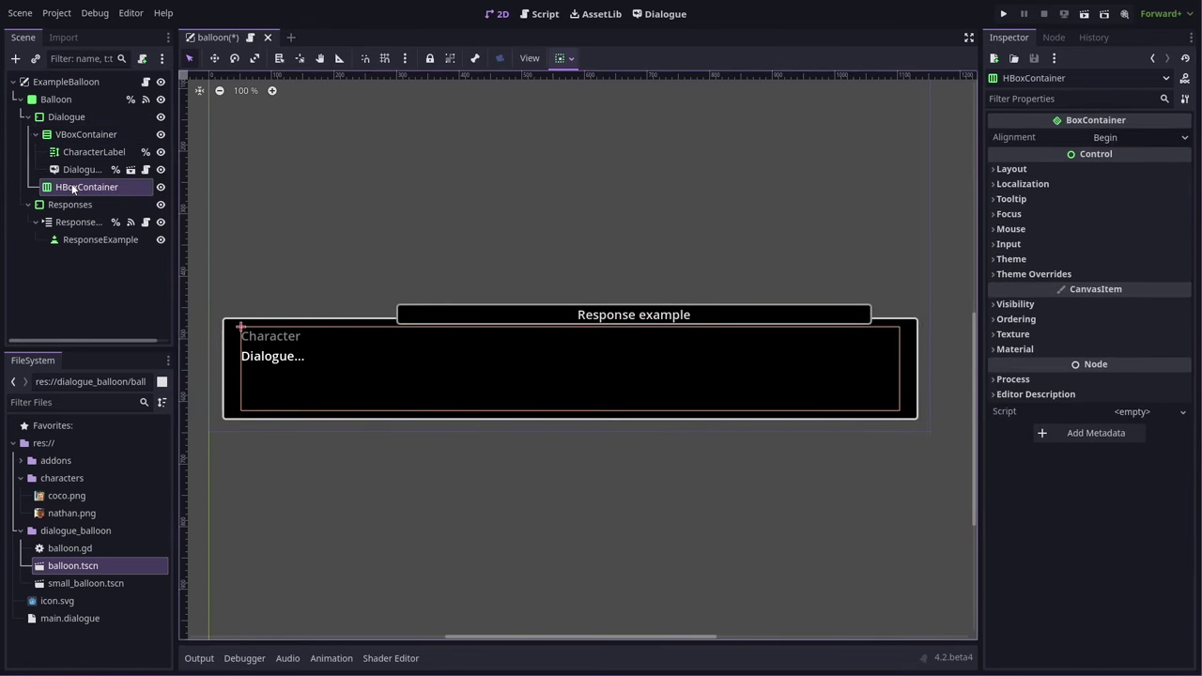
pyautogui.moveTo(73, 189); pyautogui.dragTo(82, 137)
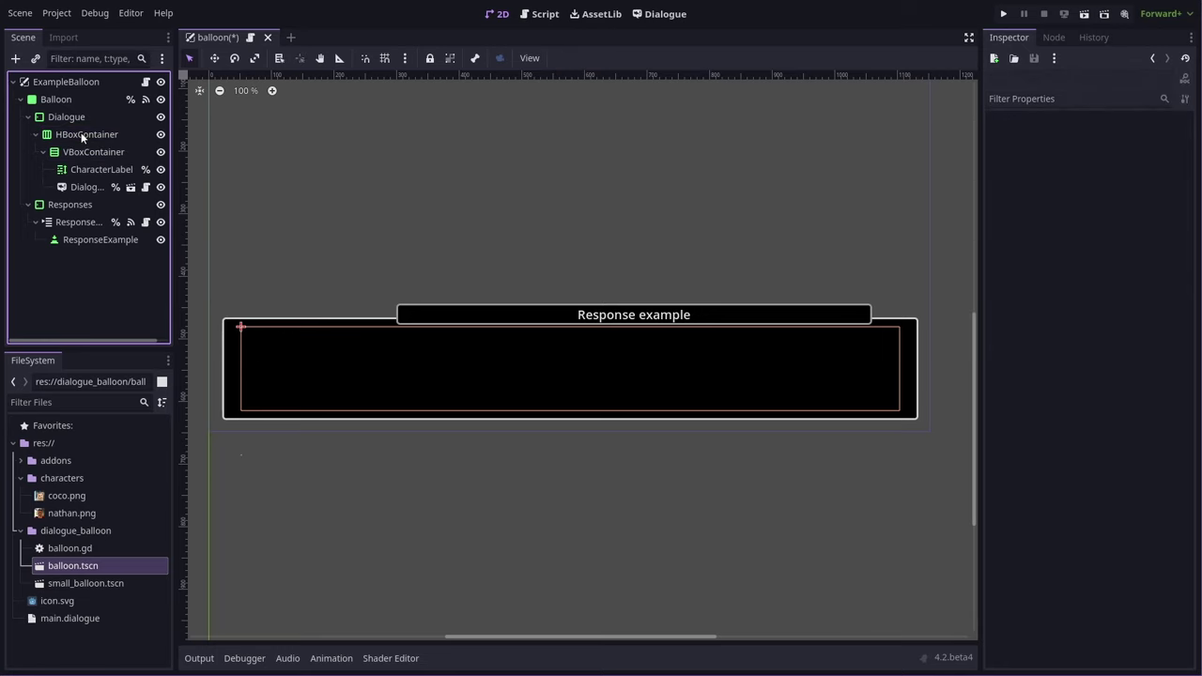
# Make the VBoxContainer expand horizontally and add a TextureRect to the HBoxContainer
pyautogui.click(85, 149)
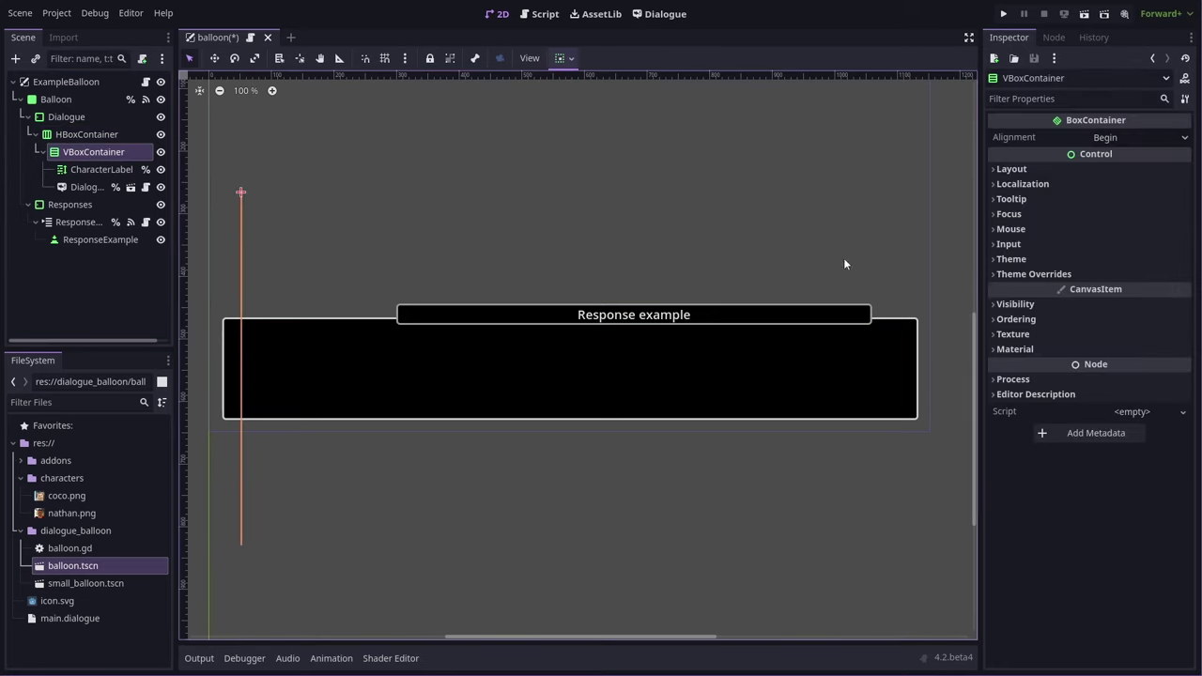
pyautogui.click(1017, 169)
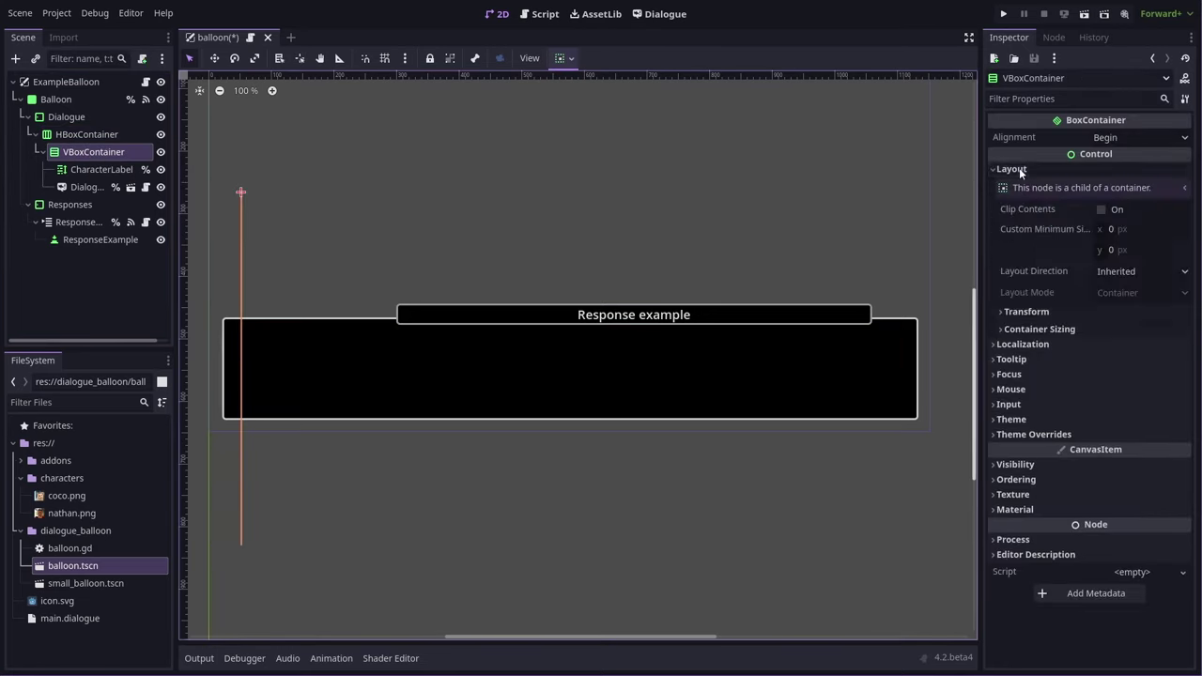
pyautogui.click(1033, 329)
pyautogui.click(1102, 367)
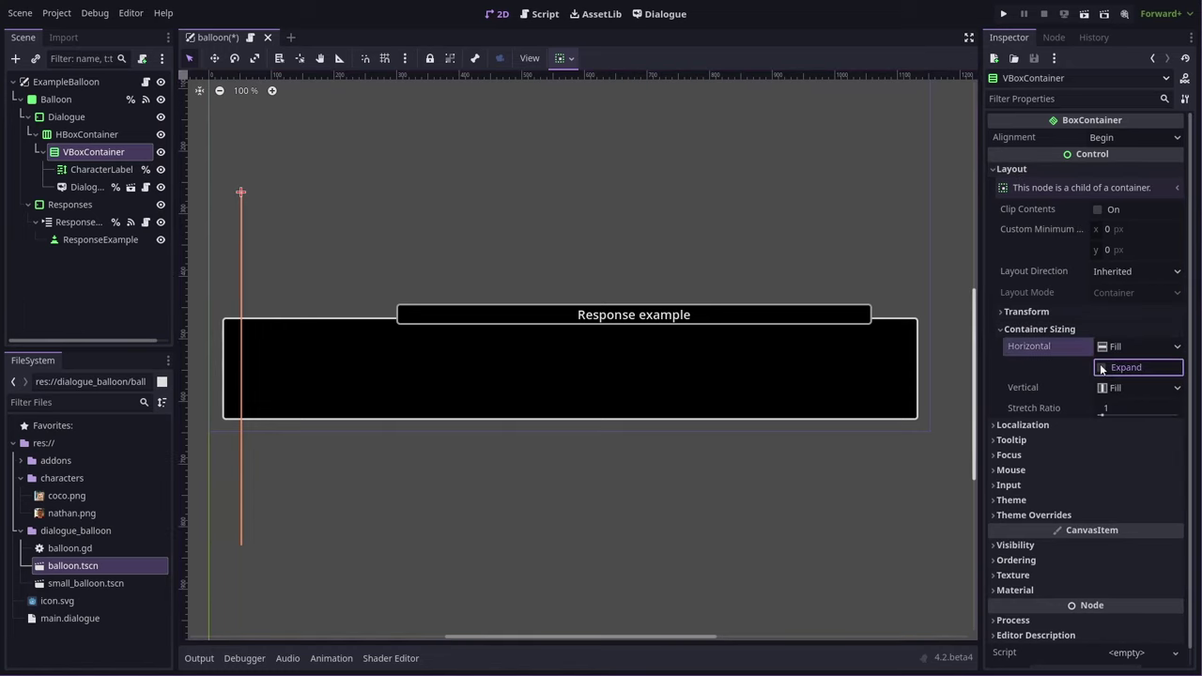
pyautogui.click(86, 135)
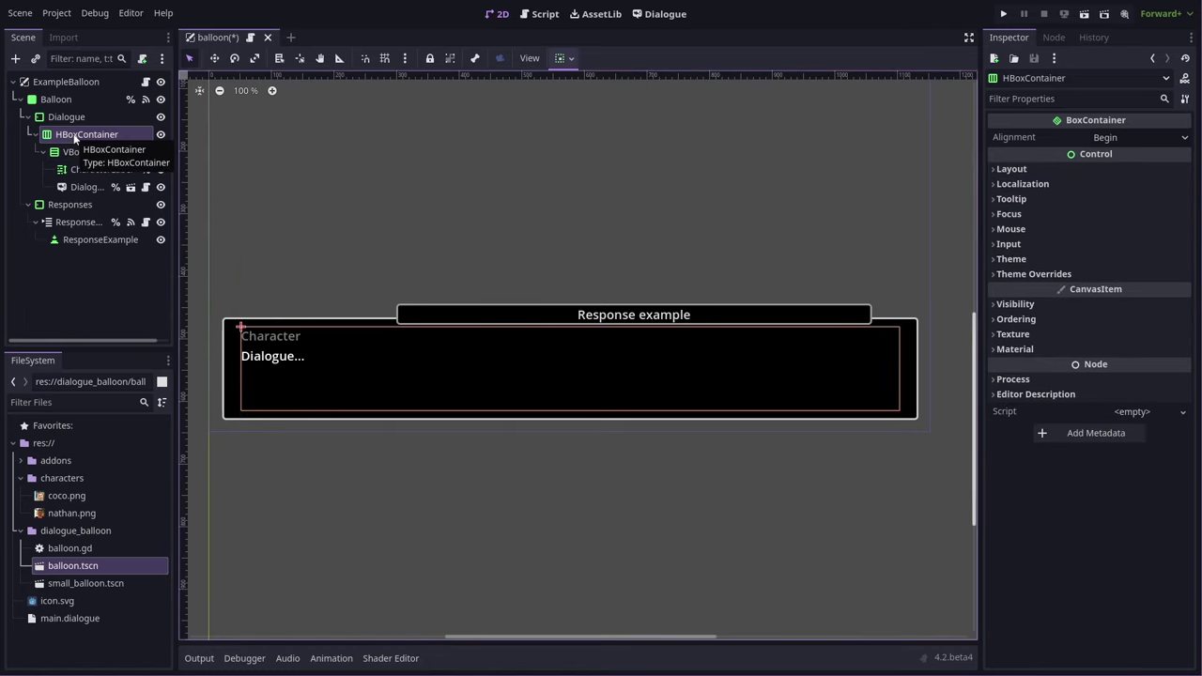
pyautogui.click(15, 59)
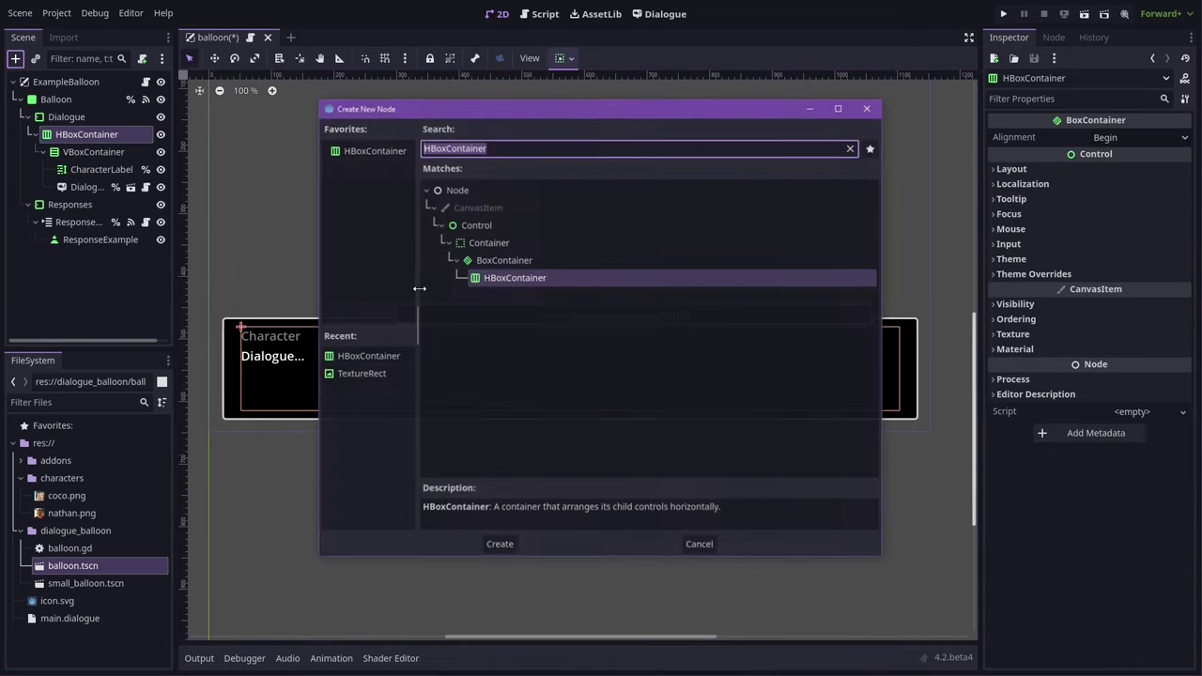
pyautogui.doubleClick(362, 374)
# Place the TextureRect before the VBoxContainer and give it a 150 px minimum width
pyautogui.moveTo(88, 212); pyautogui.dragTo(74, 143)
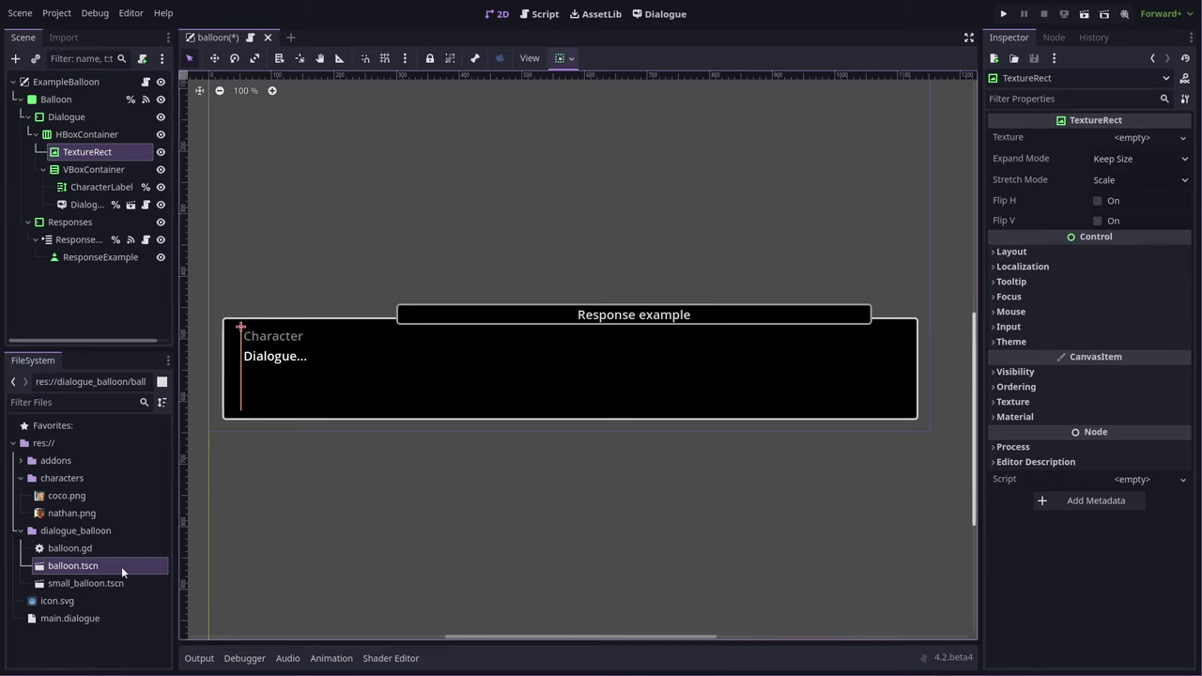
pyautogui.moveTo(69, 515)
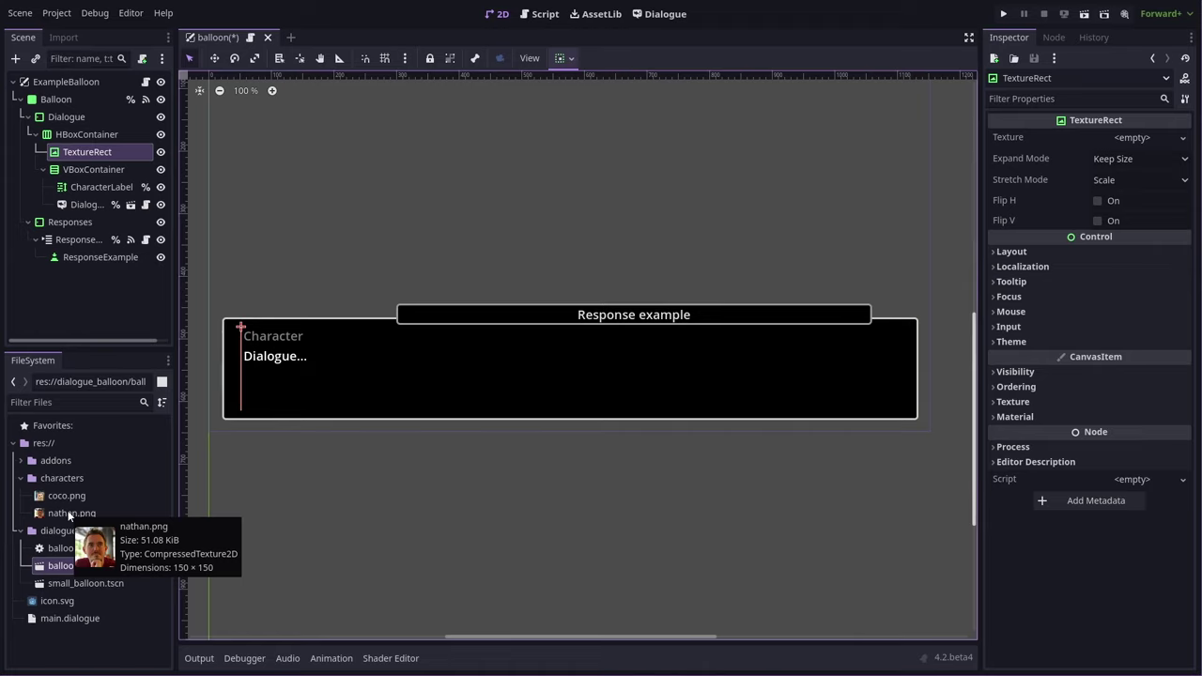
pyautogui.click(1014, 251)
pyautogui.click(1116, 313)
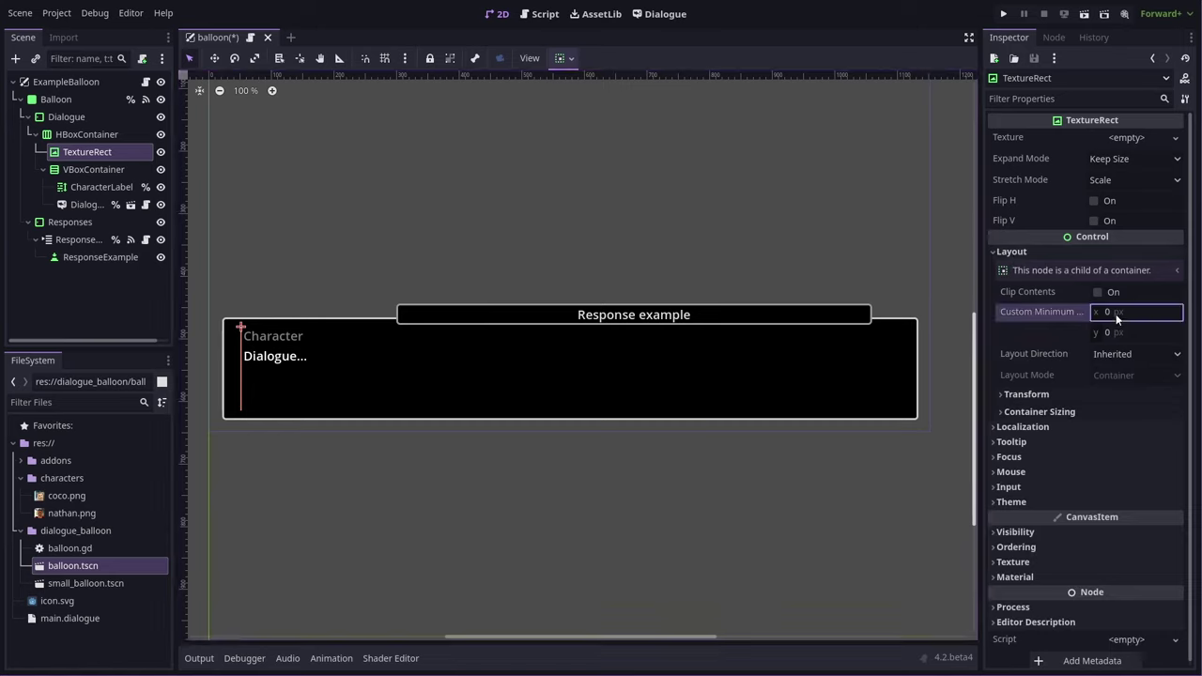
pyautogui.write('150')
pyautogui.press('Return')
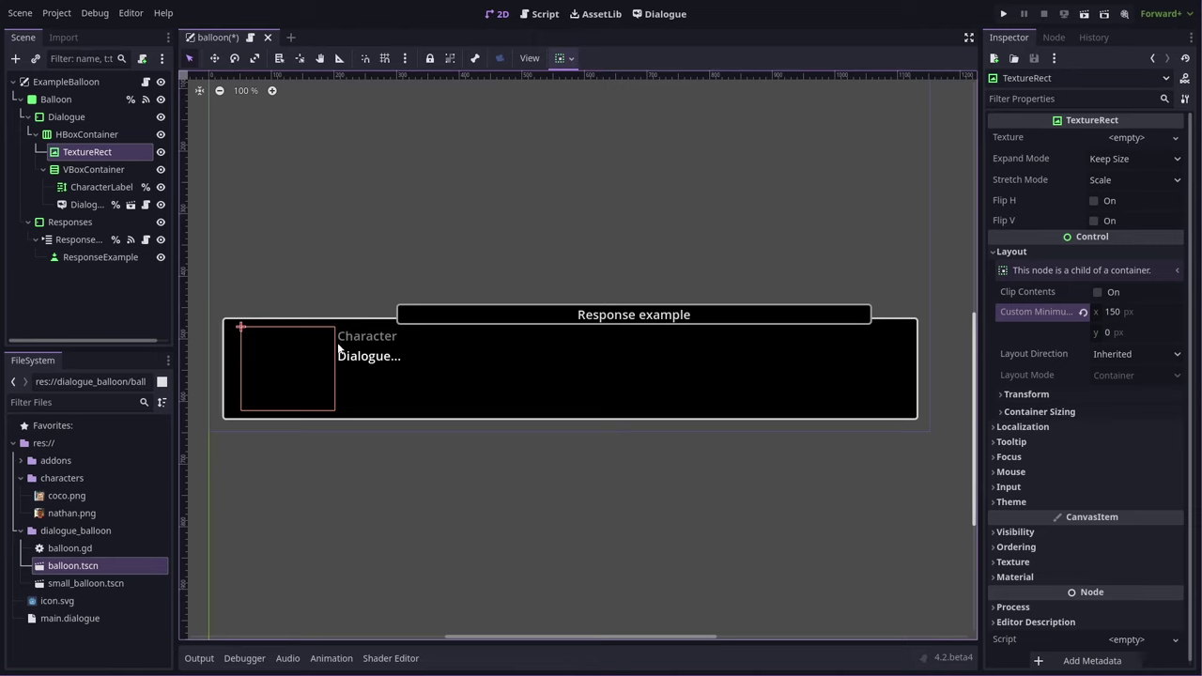
# Override the HBoxContainer's Separation constant to 30, then select the TextureRect
pyautogui.click(75, 134)
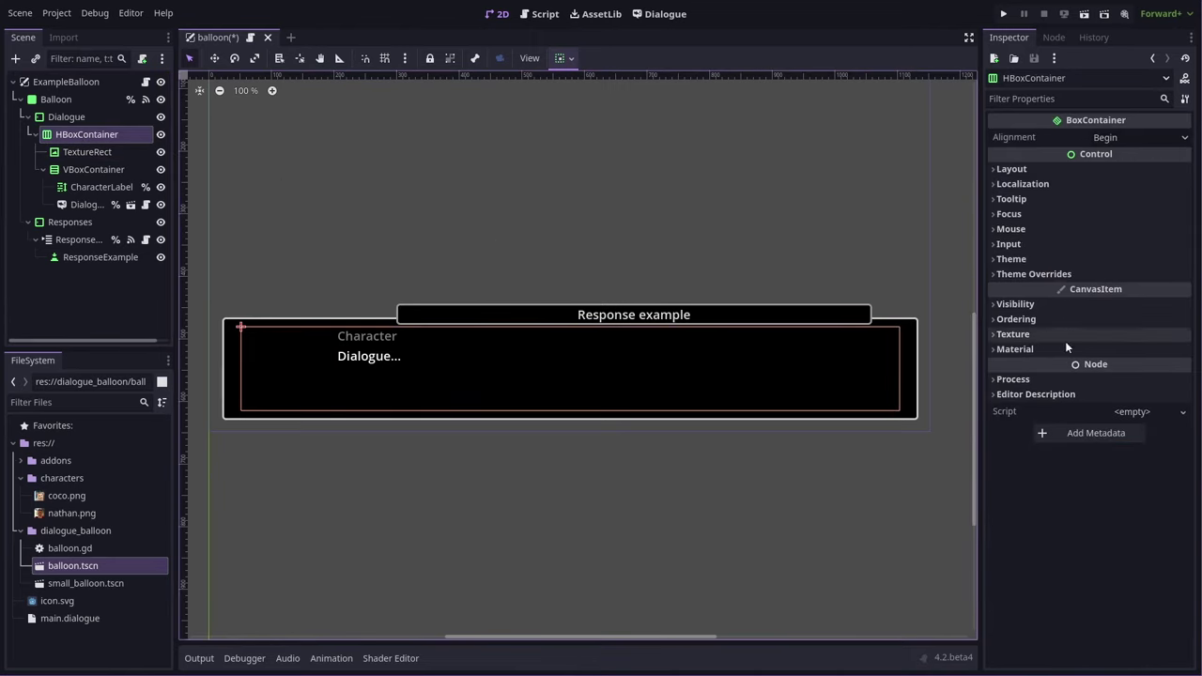
pyautogui.click(1039, 274)
pyautogui.click(1033, 290)
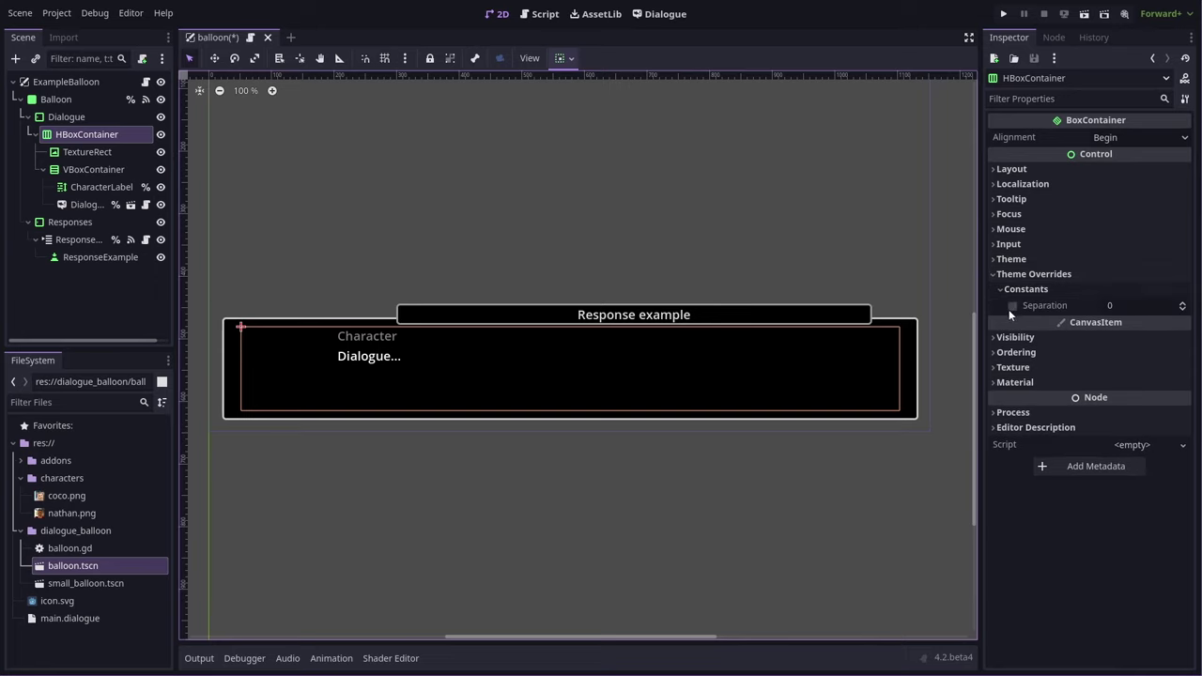
pyautogui.click(1013, 306)
pyautogui.click(1132, 308)
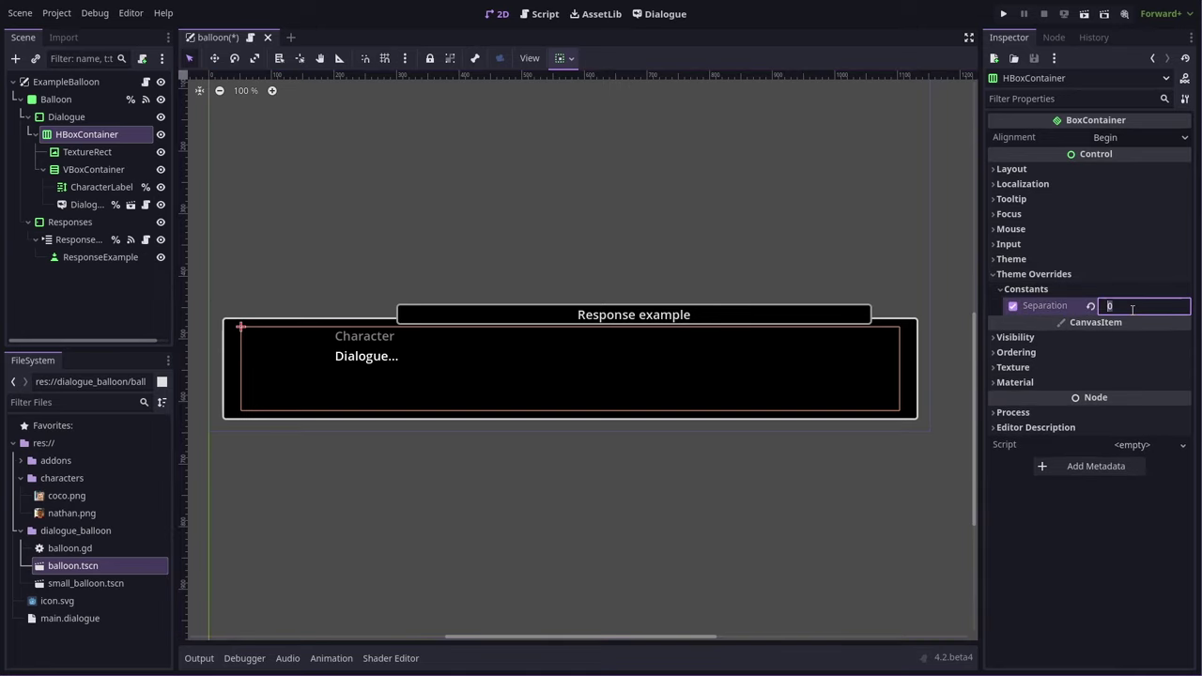
pyautogui.write('30')
pyautogui.press('Return')
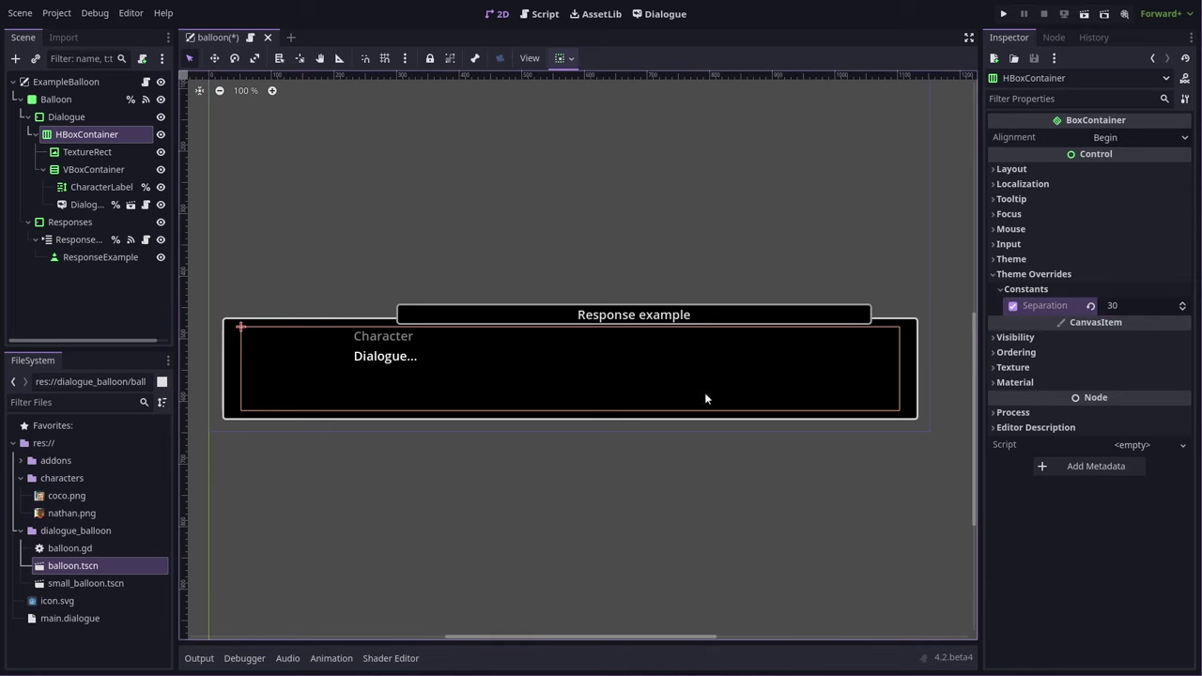
pyautogui.click(85, 152)
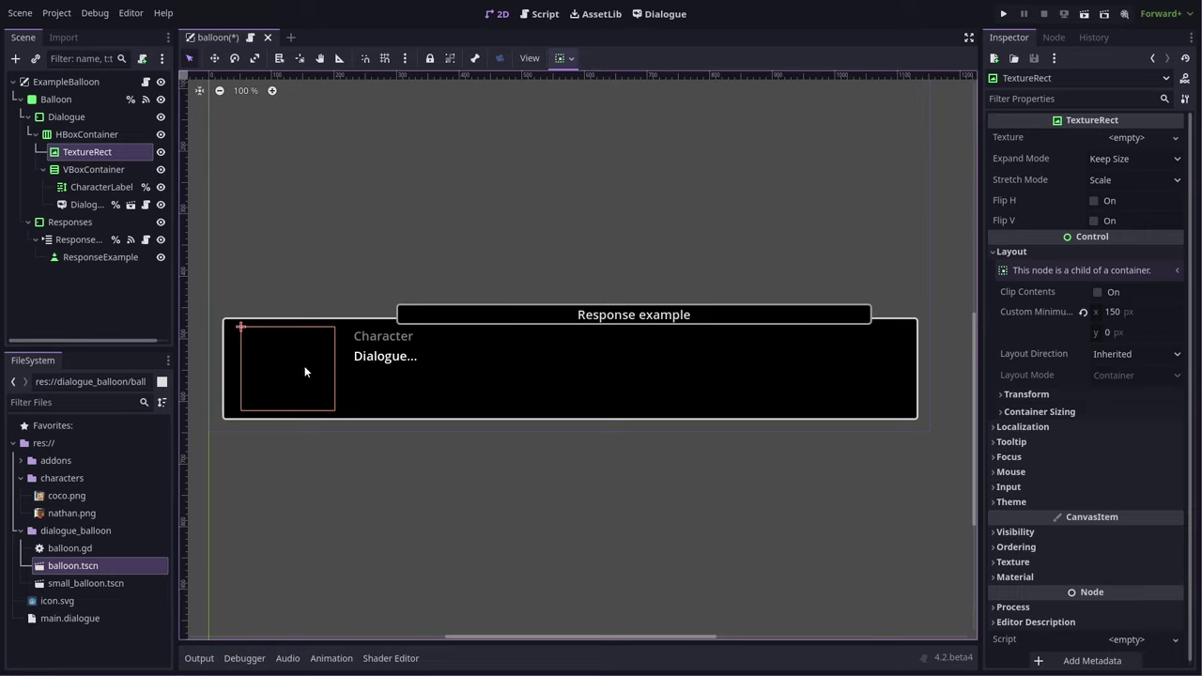
# Rename TextureRect to Portrait, enable Access as Unique Name, and save balloon.tscn
pyautogui.doubleClick(92, 154)
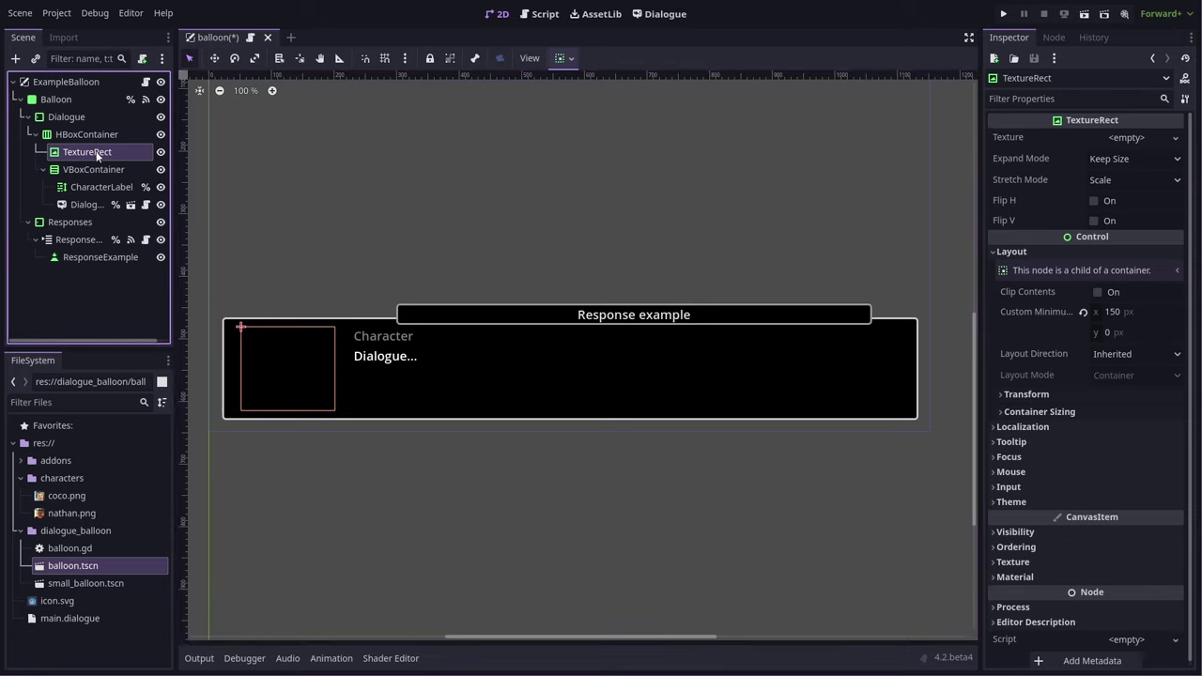
pyautogui.write('Portrait')
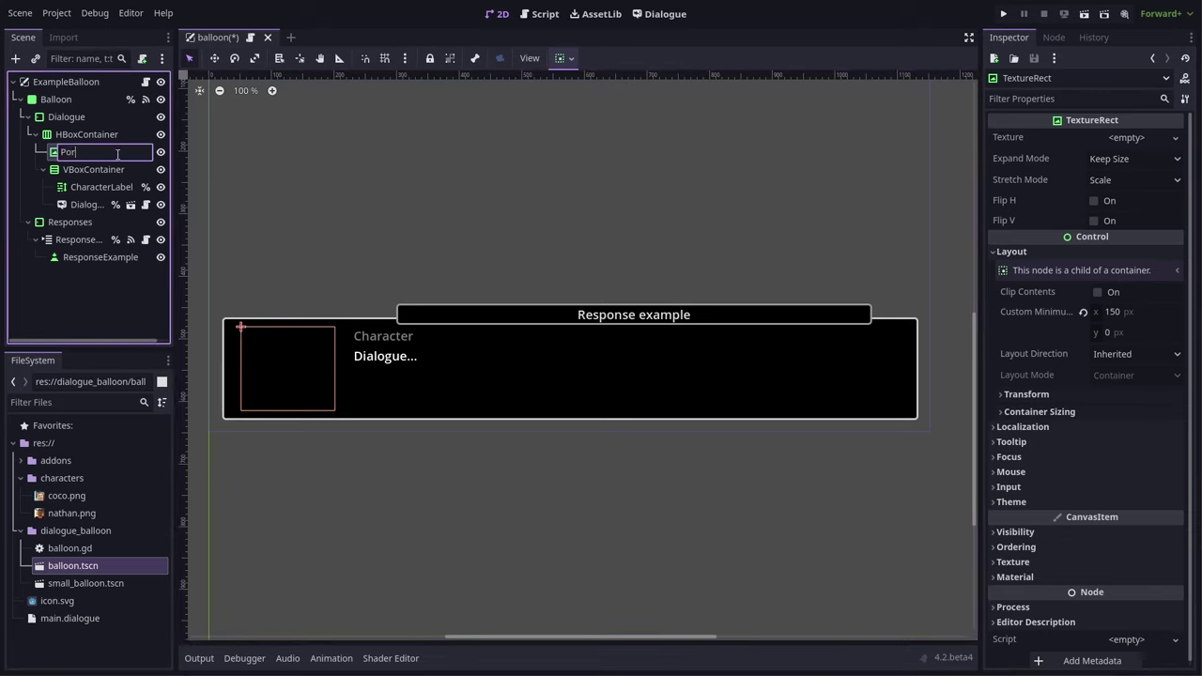
pyautogui.press('Return')
pyautogui.rightClick(117, 158)
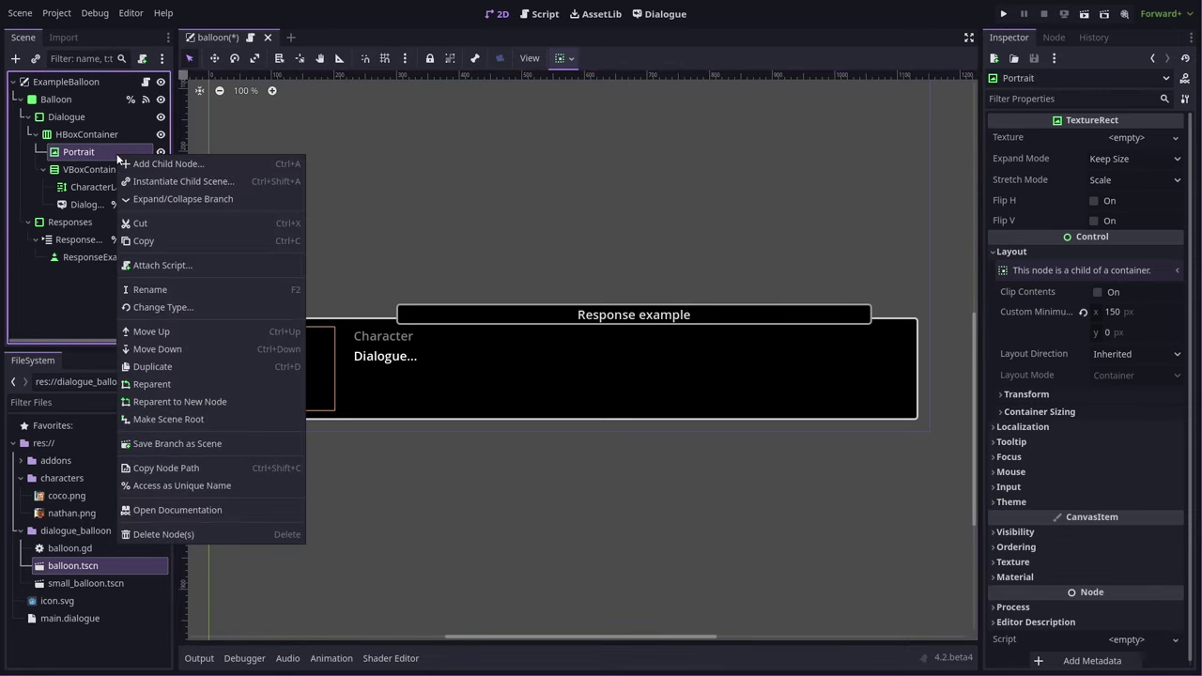
pyautogui.click(217, 485)
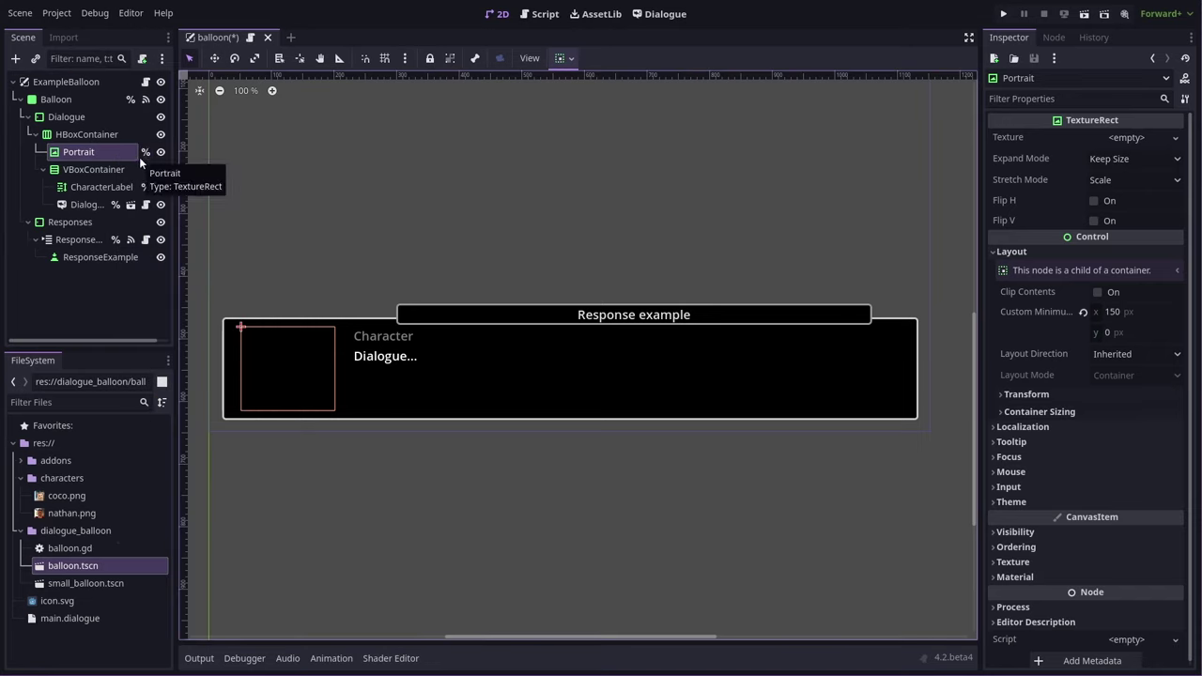
pyautogui.hotkey('ctrl', 's')
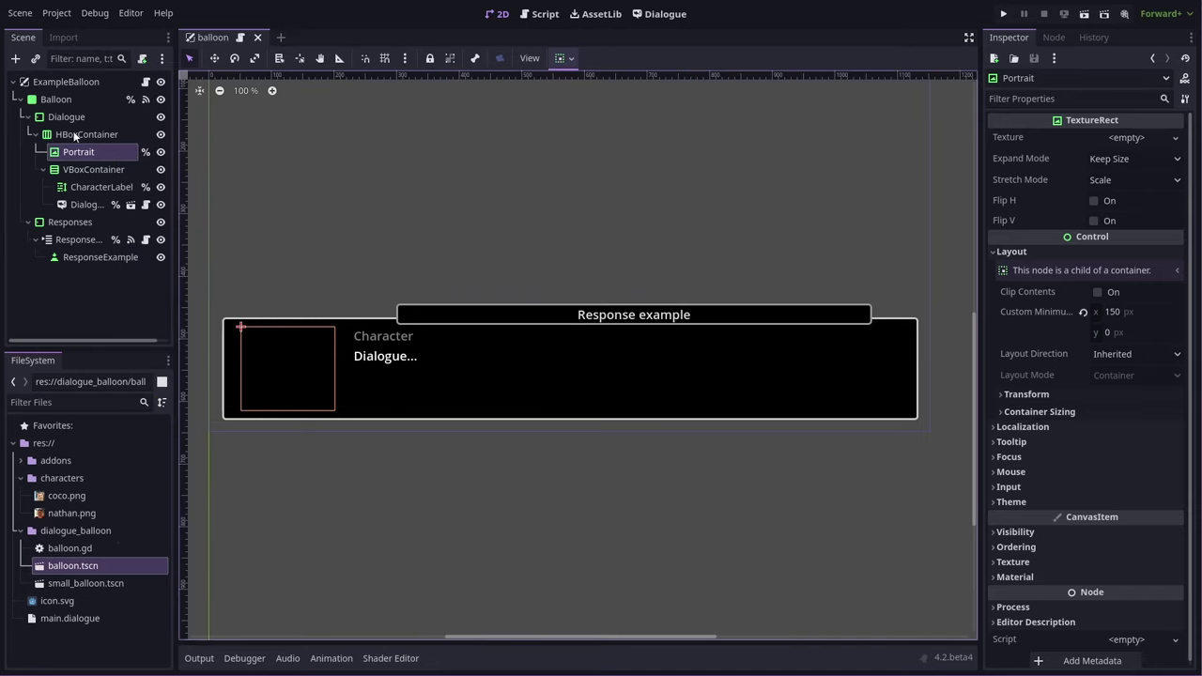
pyautogui.click(146, 82)
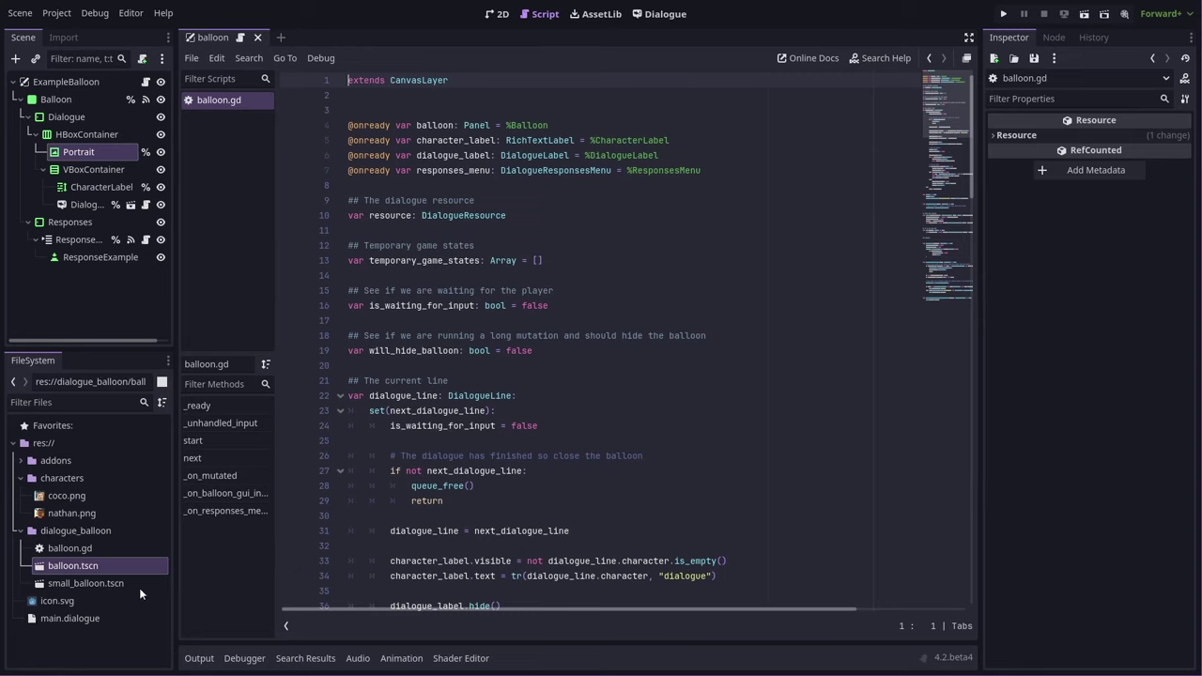
pyautogui.click(97, 562)
pyautogui.click(739, 143)
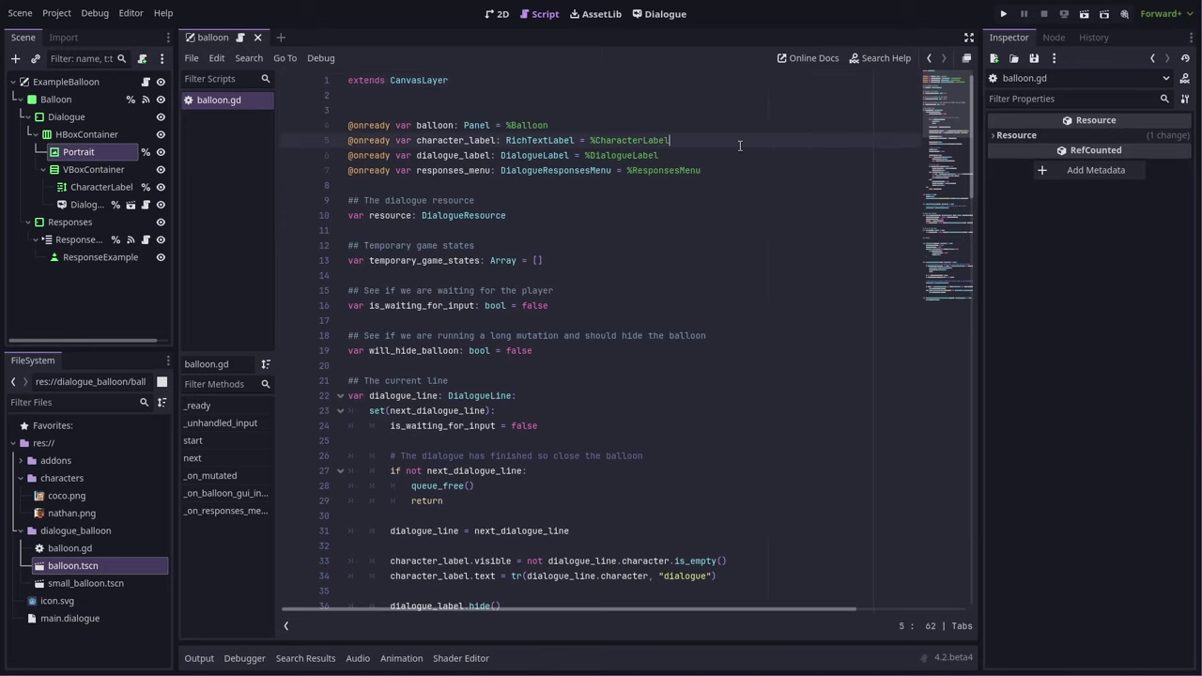
pyautogui.press('Return')
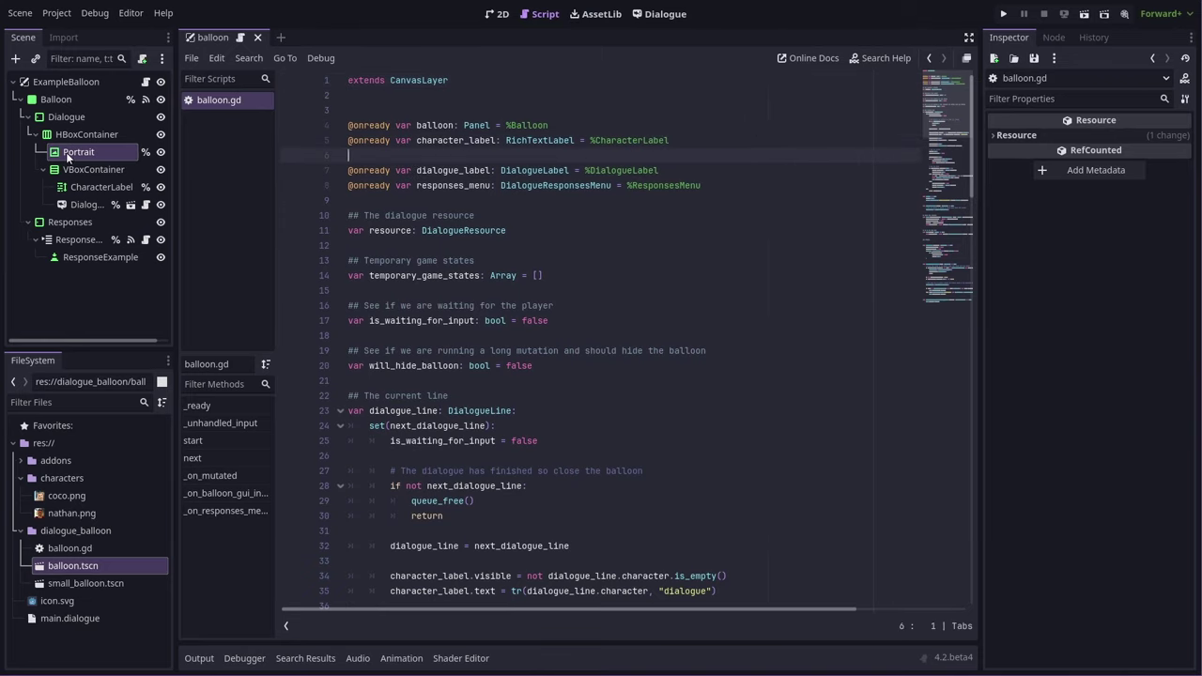
pyautogui.moveTo(71, 156); pyautogui.dragTo(366, 157)
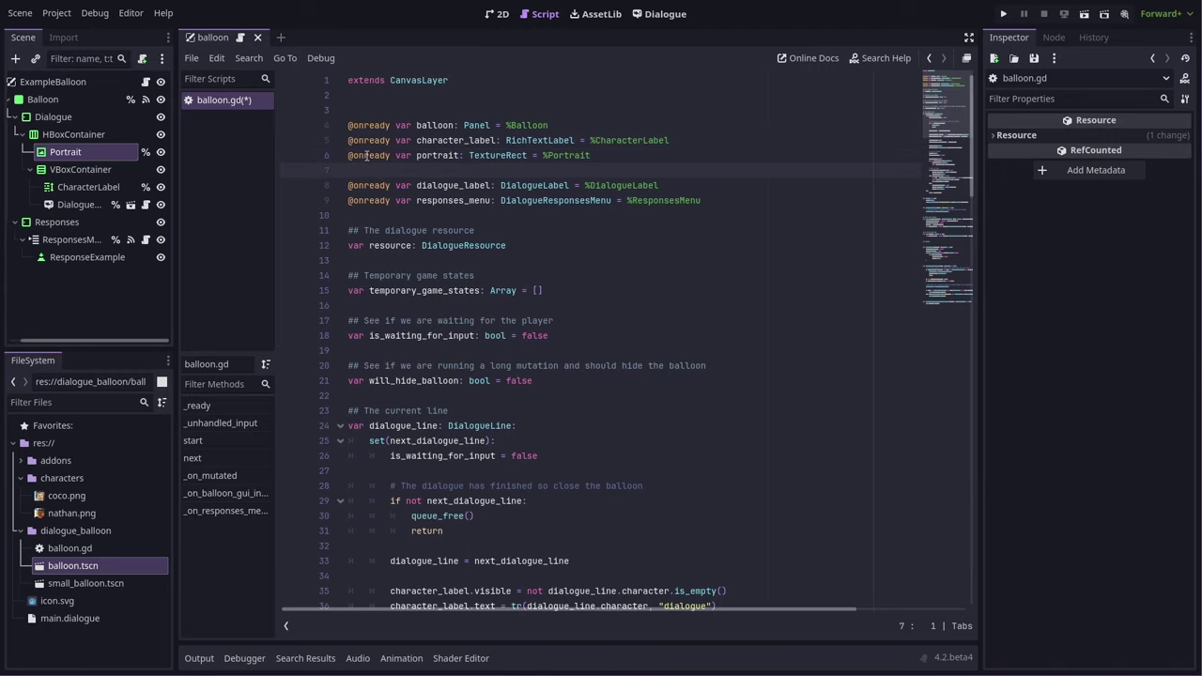
pyautogui.press('BackSpace')
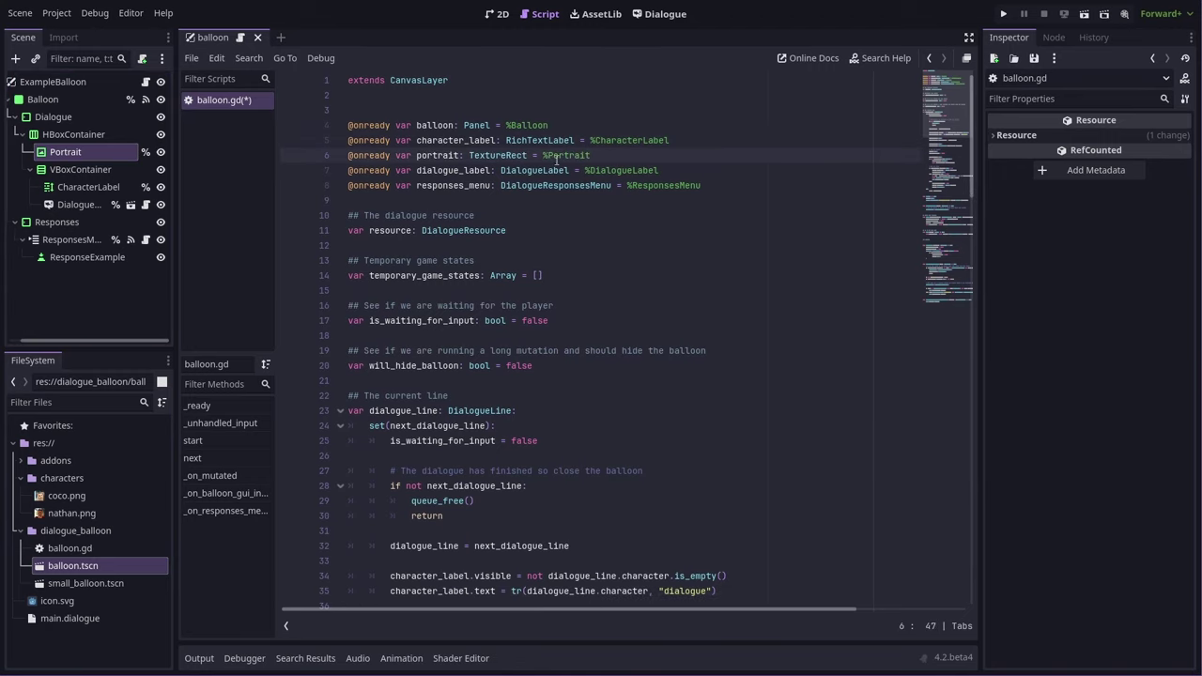
# Add a portrait_path line using the lowercased character name for res://characters/%s.png
pyautogui.click(719, 590)
pyautogui.scroll(-7, 430, 249)
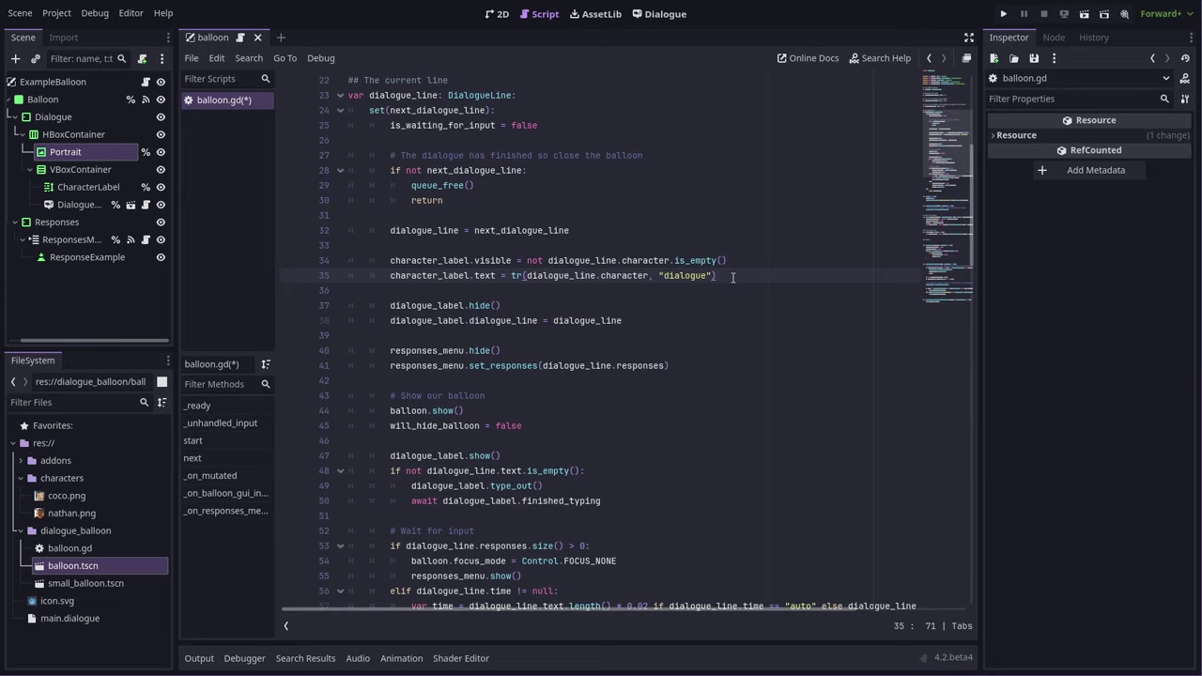
pyautogui.press('Return')
pyautogui.write('var portrait_path: String = "res://characters/%s.png" % dialogue_line')
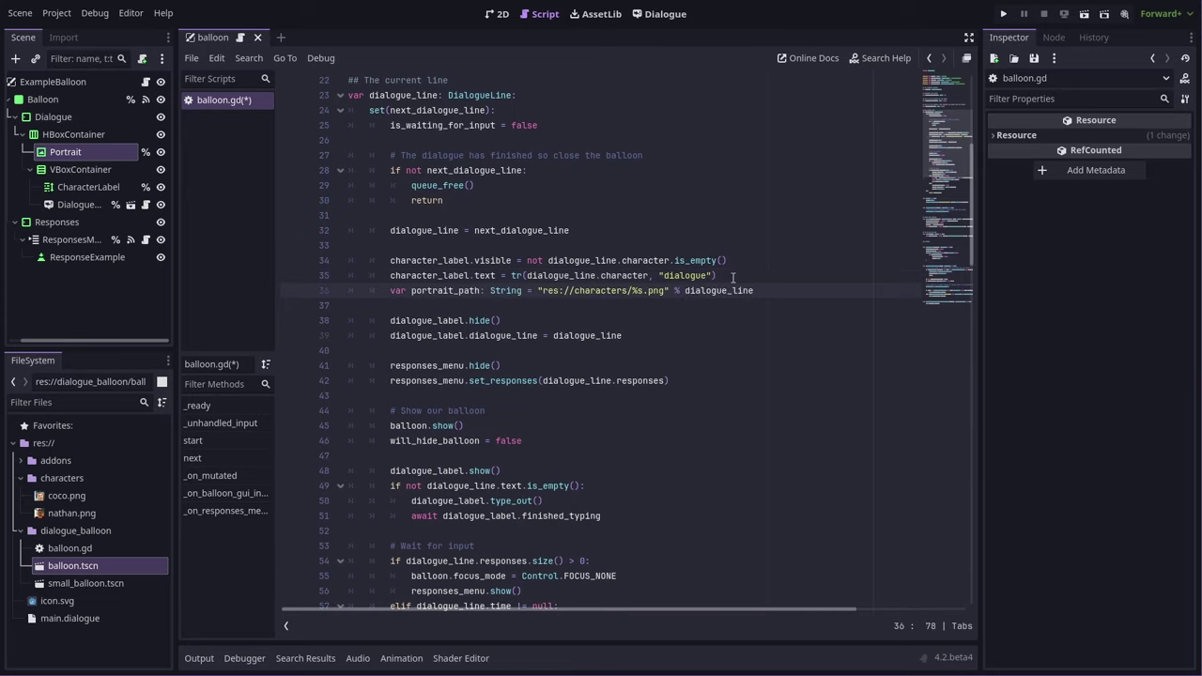
pyautogui.write('.character.')
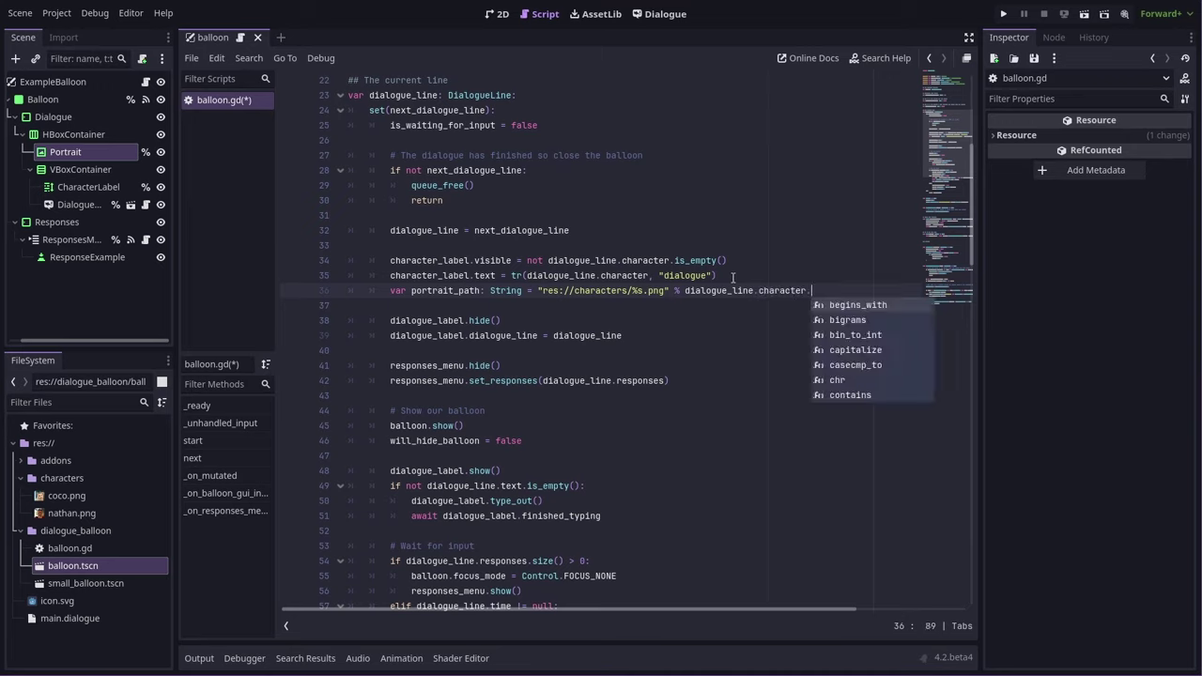
pyautogui.write('to_lo')
pyautogui.press('Return')
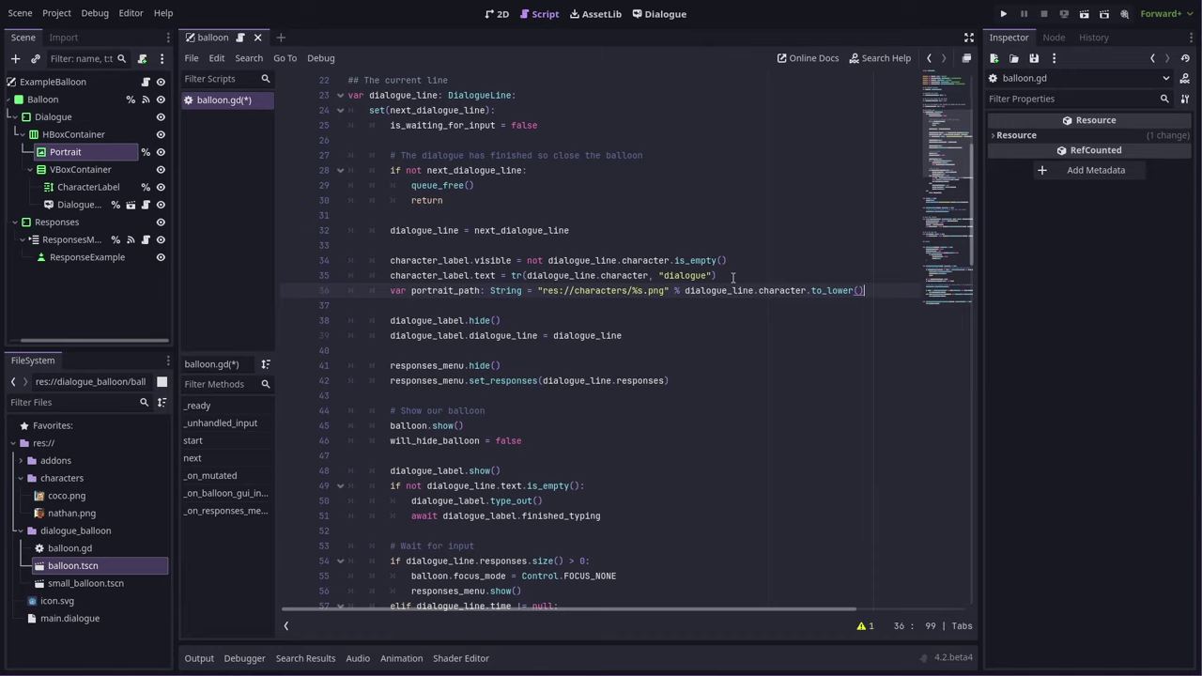
pyautogui.press('Return')
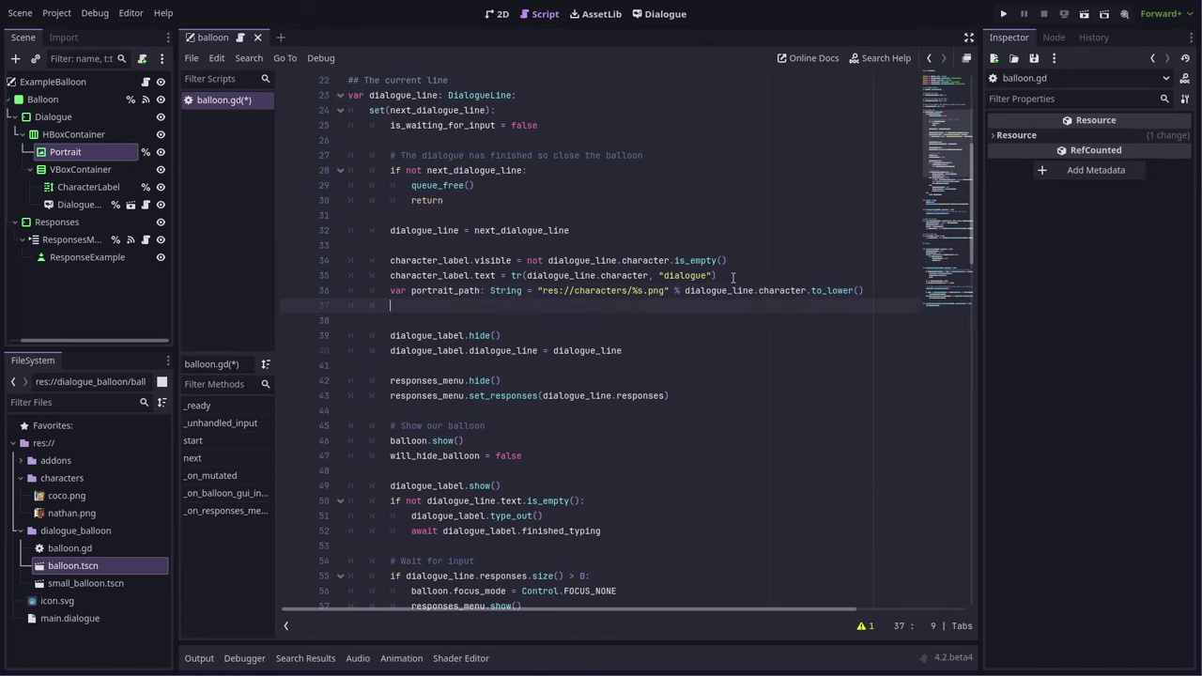
# Load the portrait texture if FileAccess.file_exists(portrait_path), else set it to null, and save
pyautogui.write('if FileAccess')
pyautogui.write('.file_exists(portrait_path):')
pyautogui.press('Return')
pyautogui.write('portrait.texture = load(portrait_path)')
pyautogui.press('Return')
pyautogui.press('BackSpace')
pyautogui.write('else:')
pyautogui.press('Return')
pyautogui.write('portrait.texture = null')
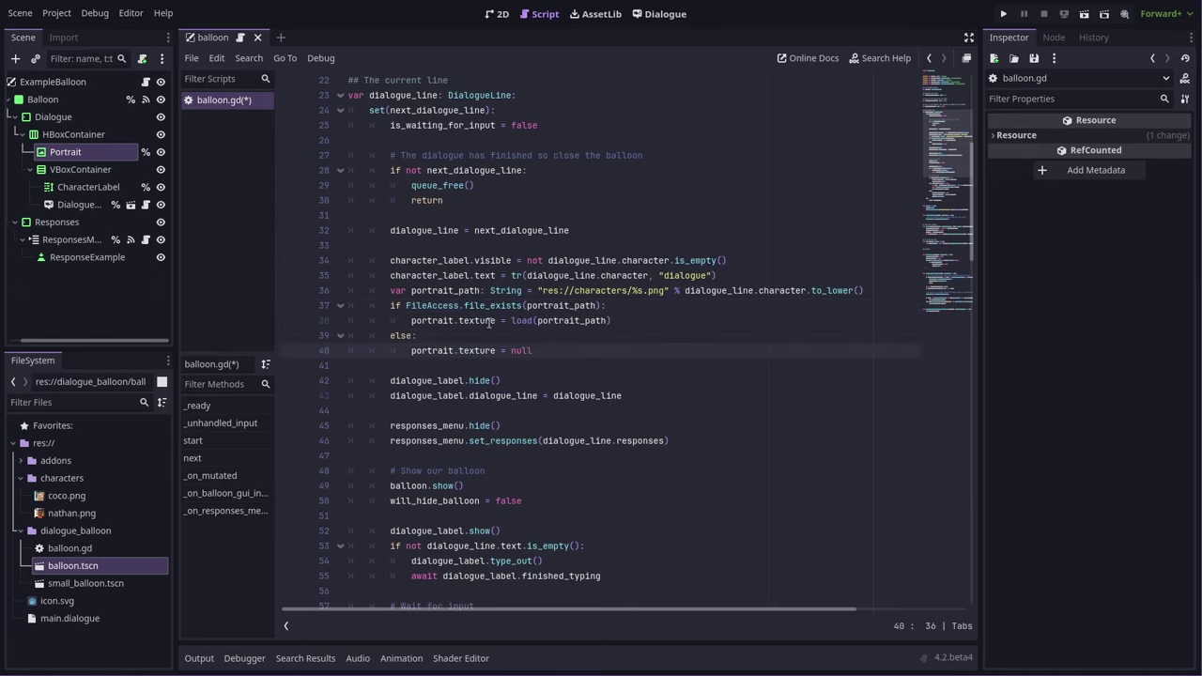
pyautogui.click(640, 320)
pyautogui.click(548, 352)
pyautogui.click(617, 322)
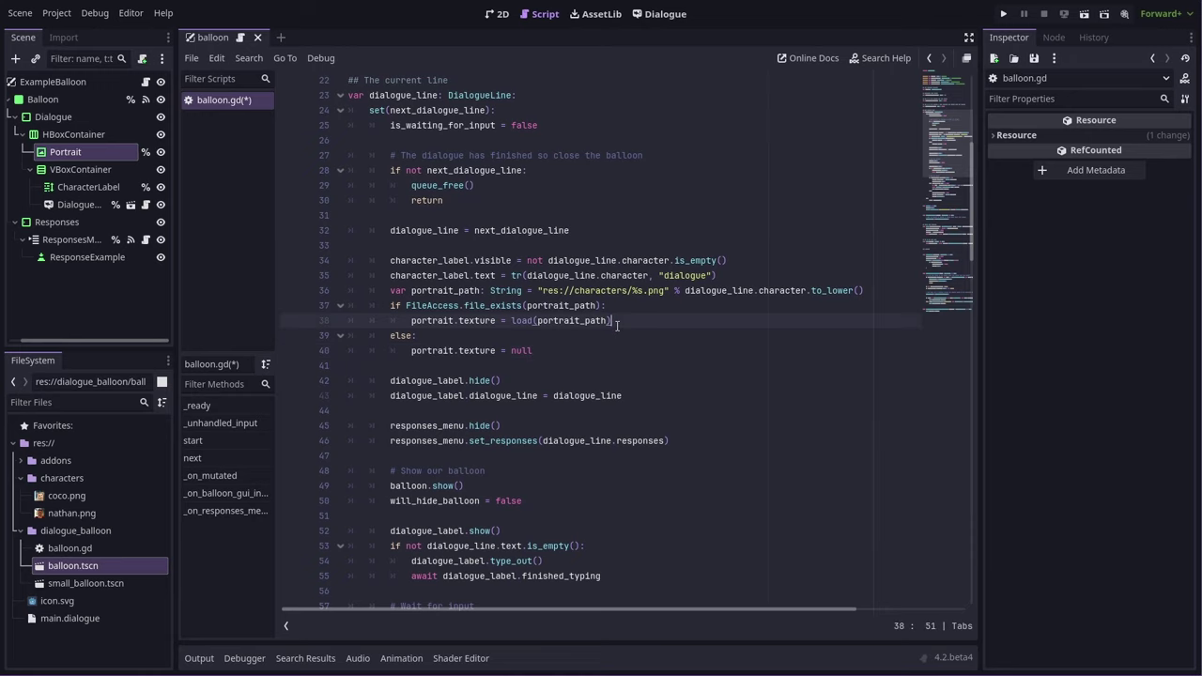
pyautogui.hotkey('ctrl', 's')
# Run main.dialogue with Ctrl+F5, see Nathan's first line in the balloon, then close the game window
pyautogui.click(660, 14)
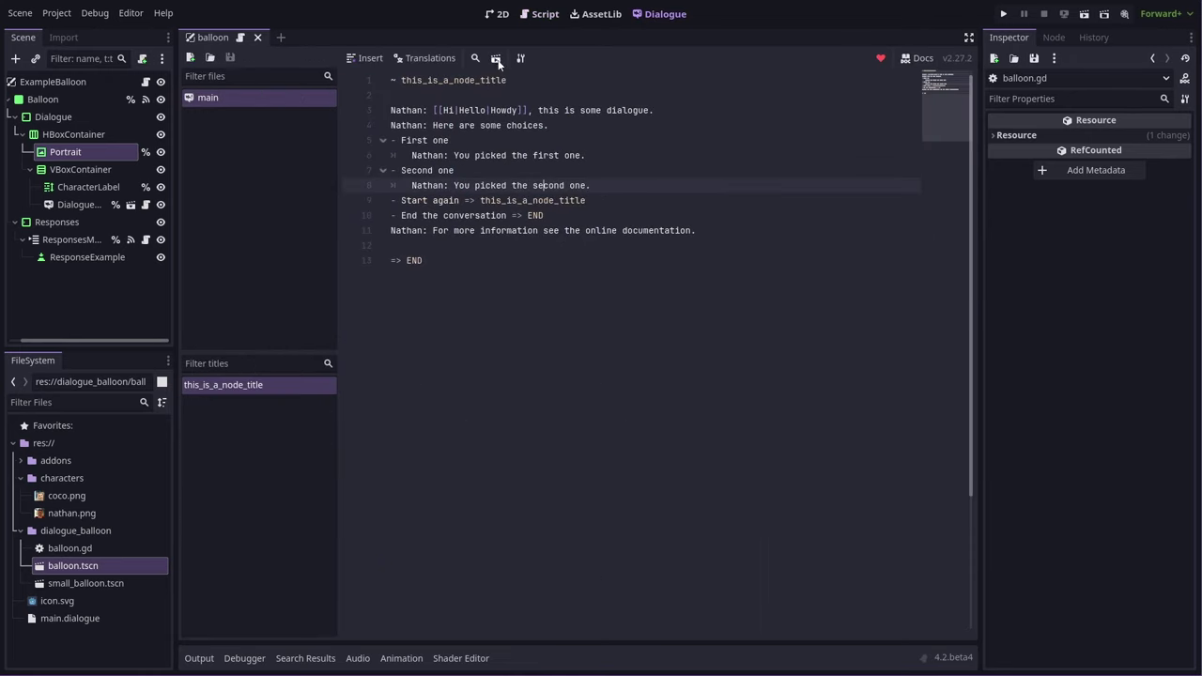
pyautogui.hotkey('ctrl', 'F5')
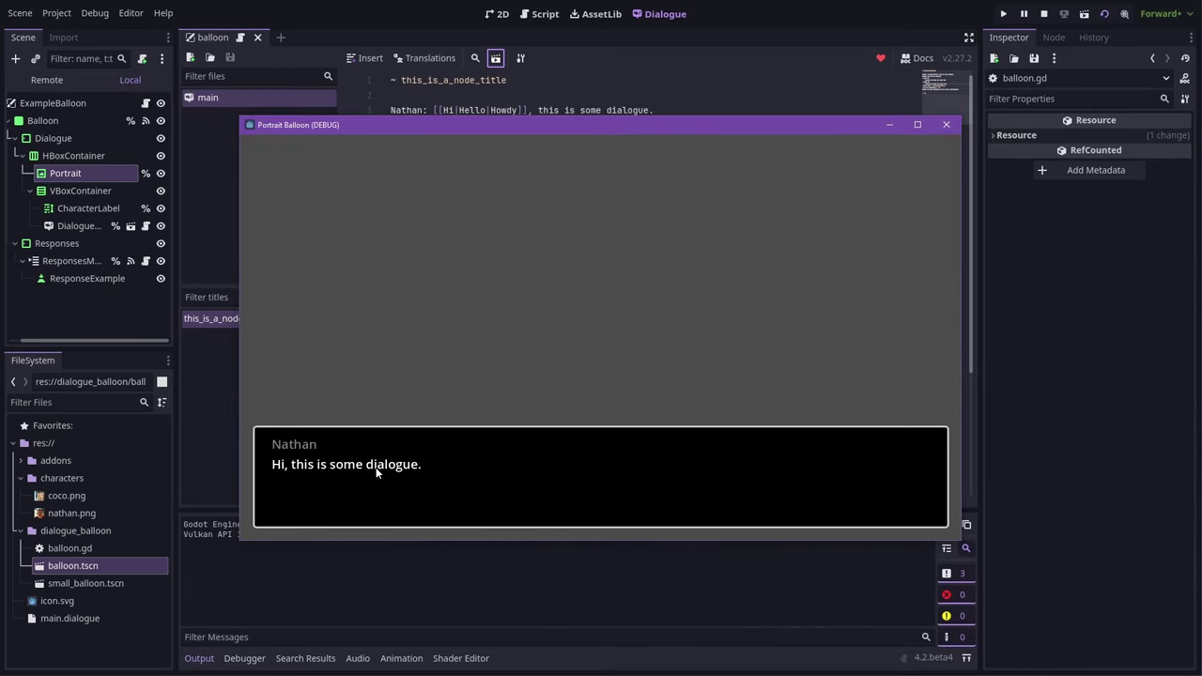
pyautogui.click(946, 125)
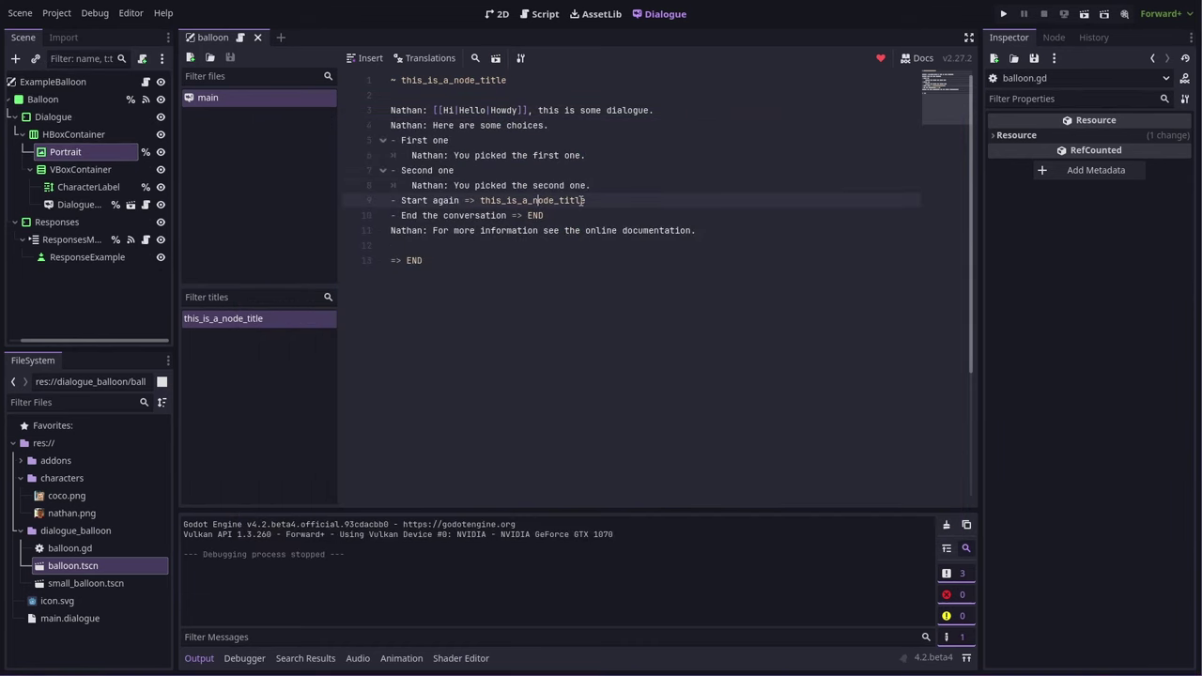
# Create a new 2D scene with root TestDialogue and save it as test_dialogue.tscn
pyautogui.hotkey('ctrl', 'n')
pyautogui.click(112, 95)
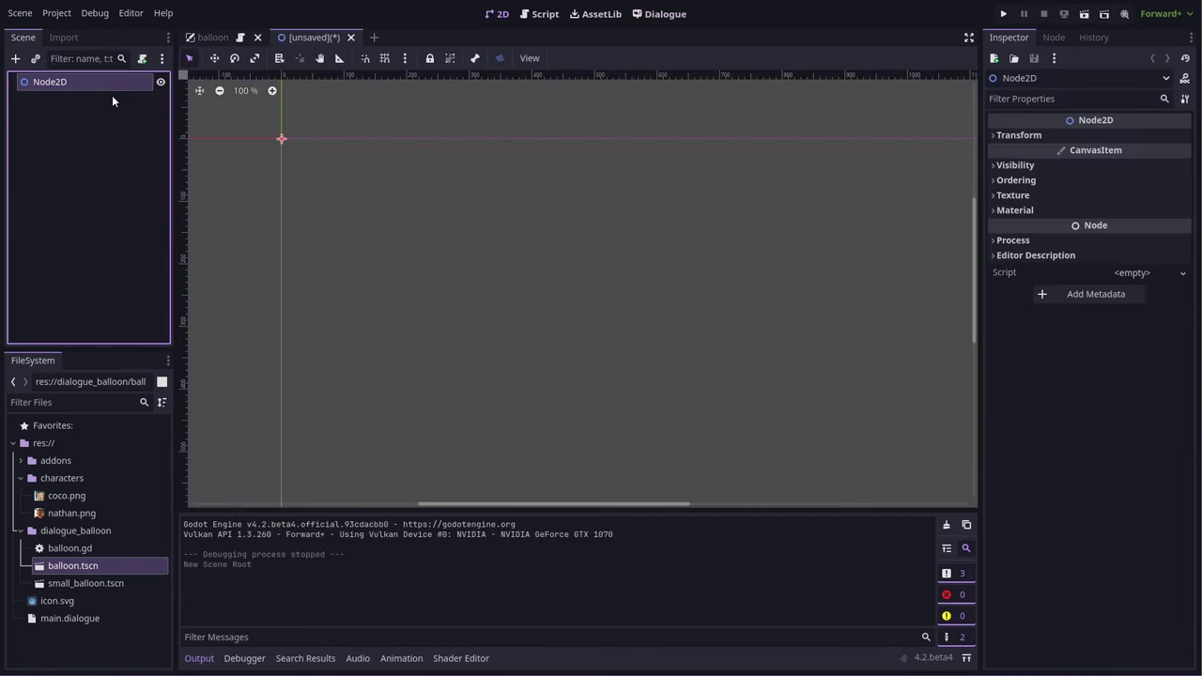
pyautogui.doubleClick(69, 85)
pyautogui.hotkey('ctrl', 'a')
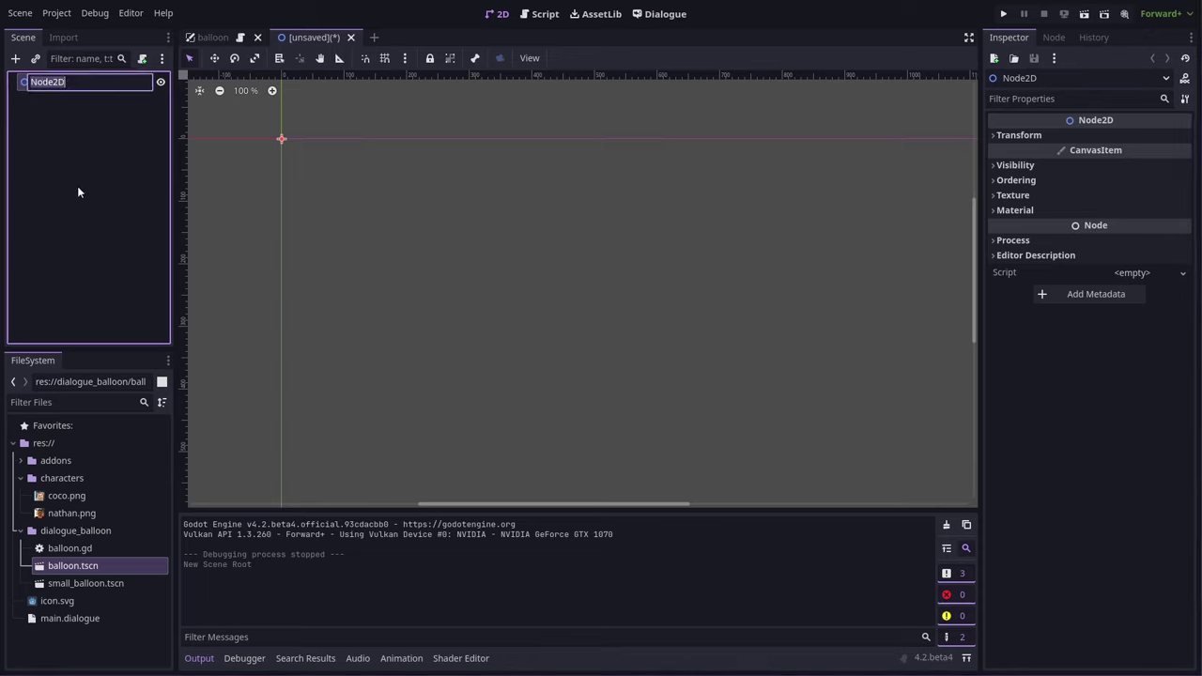
pyautogui.write('TestDialogue')
pyautogui.press('Return')
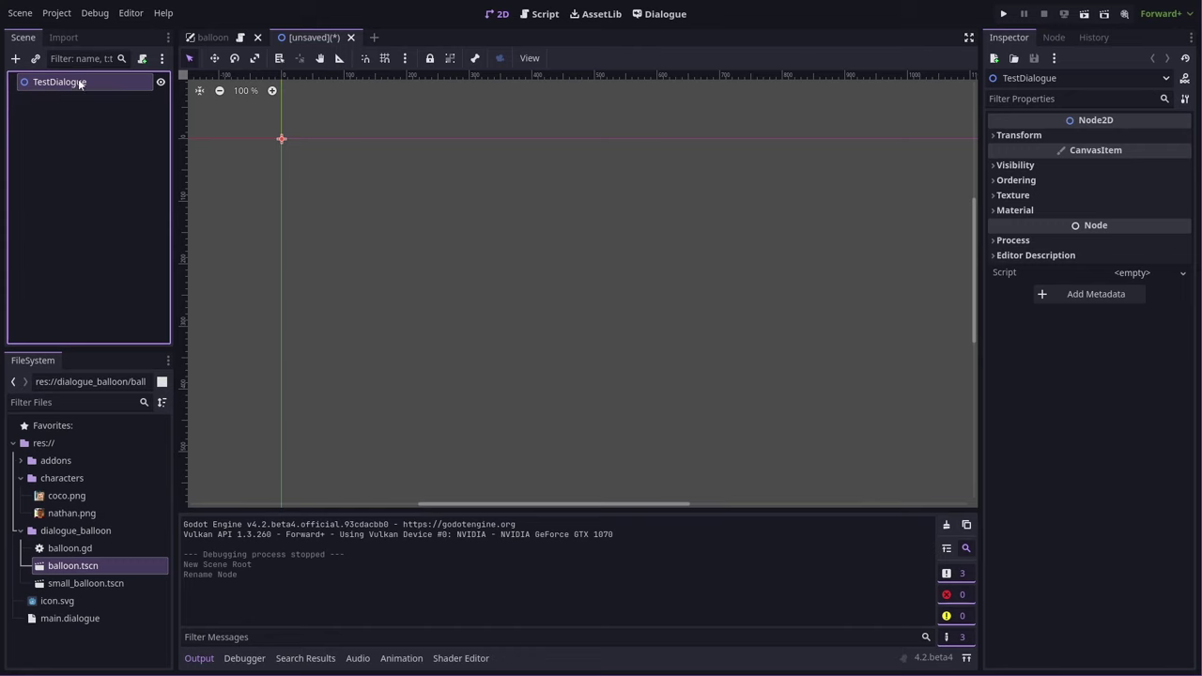
pyautogui.hotkey('ctrl', 's')
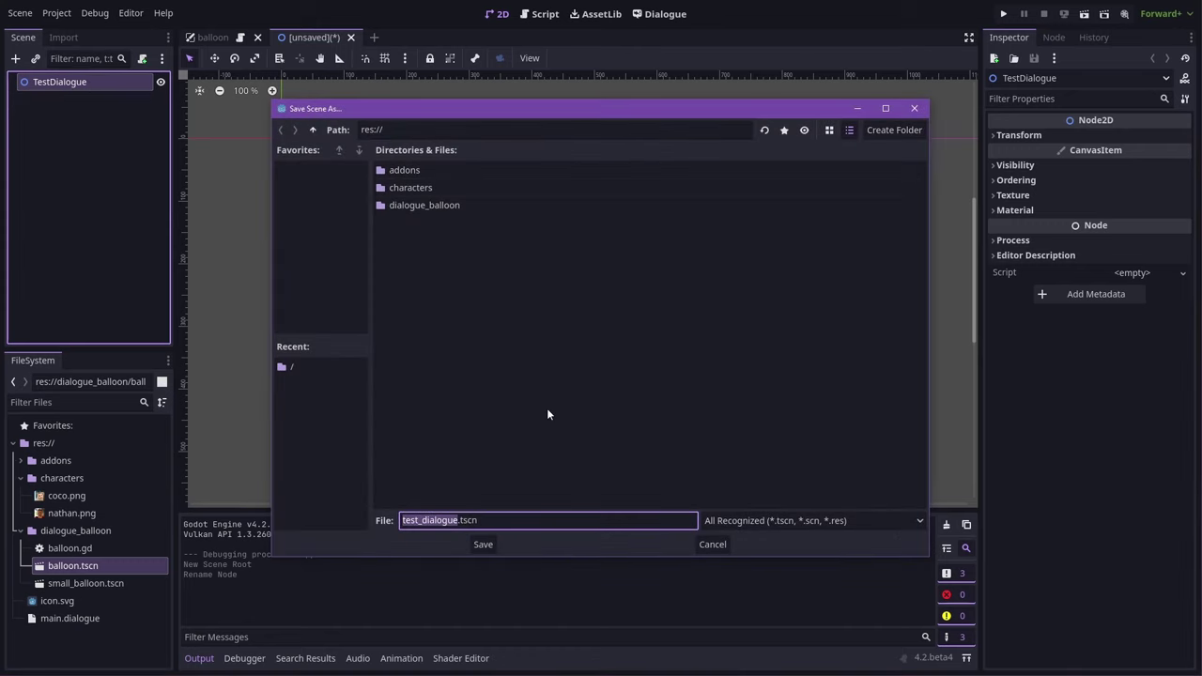
pyautogui.click(485, 544)
# Attach test_dialogue.gd extending BaseDialogueTestScene and start a _ready function
pyautogui.click(142, 58)
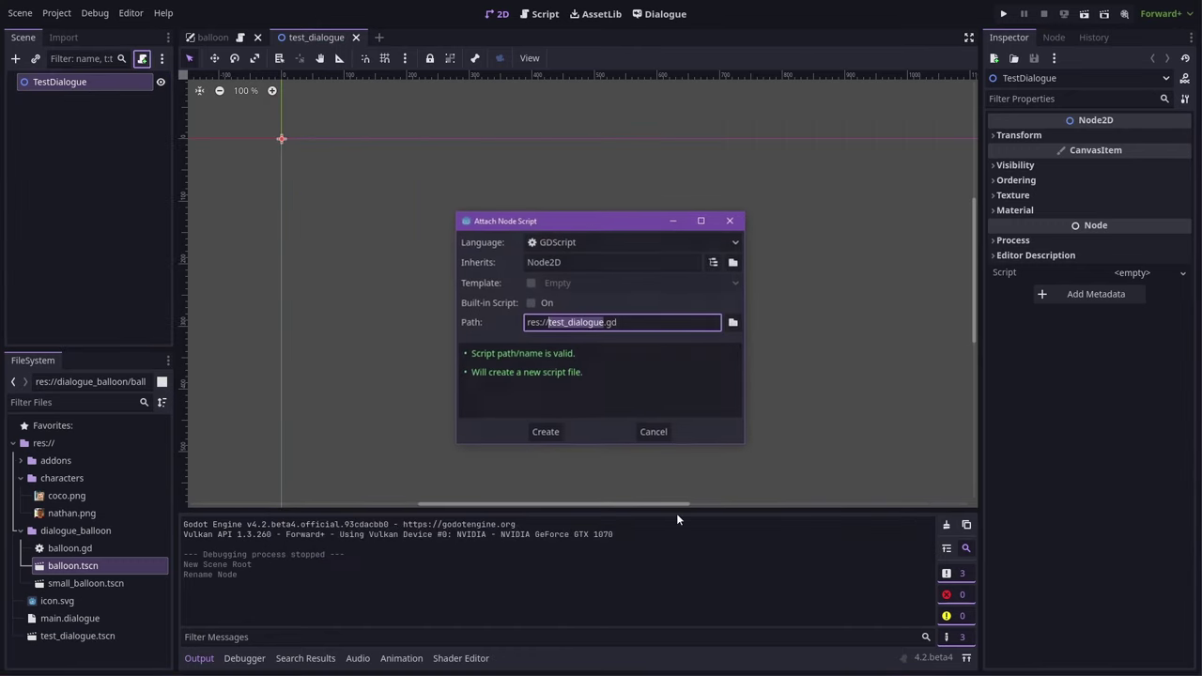
pyautogui.click(541, 434)
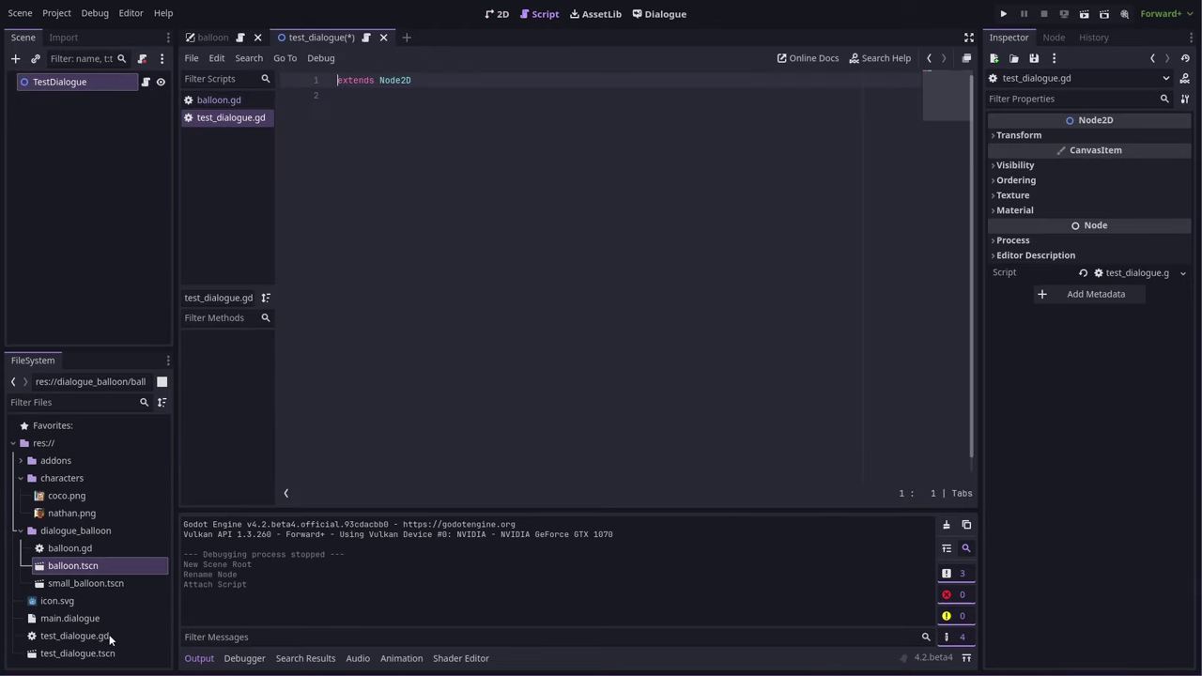
pyautogui.click(406, 113)
pyautogui.click(396, 81)
pyautogui.hotkey('ctrl', 'BackSpace')
pyautogui.write('B')
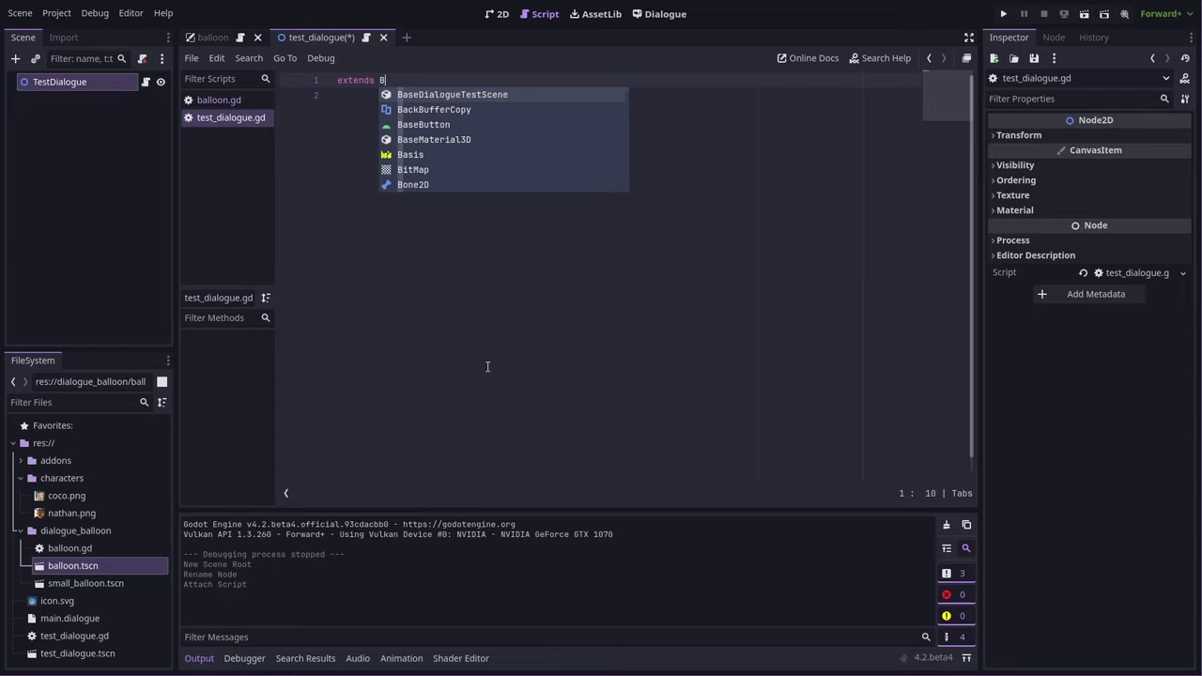
pyautogui.press('Return')
pyautogui.press('Return')
pyautogui.press('Return')
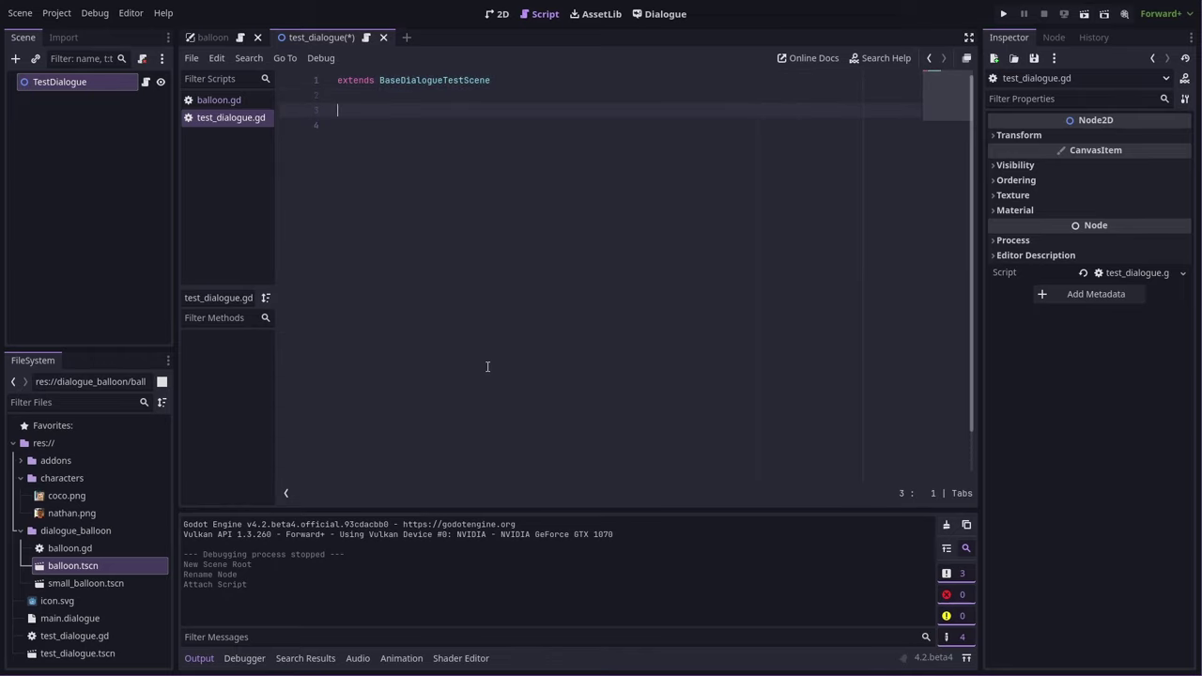
pyautogui.press('Return')
pyautogui.write('func _re')
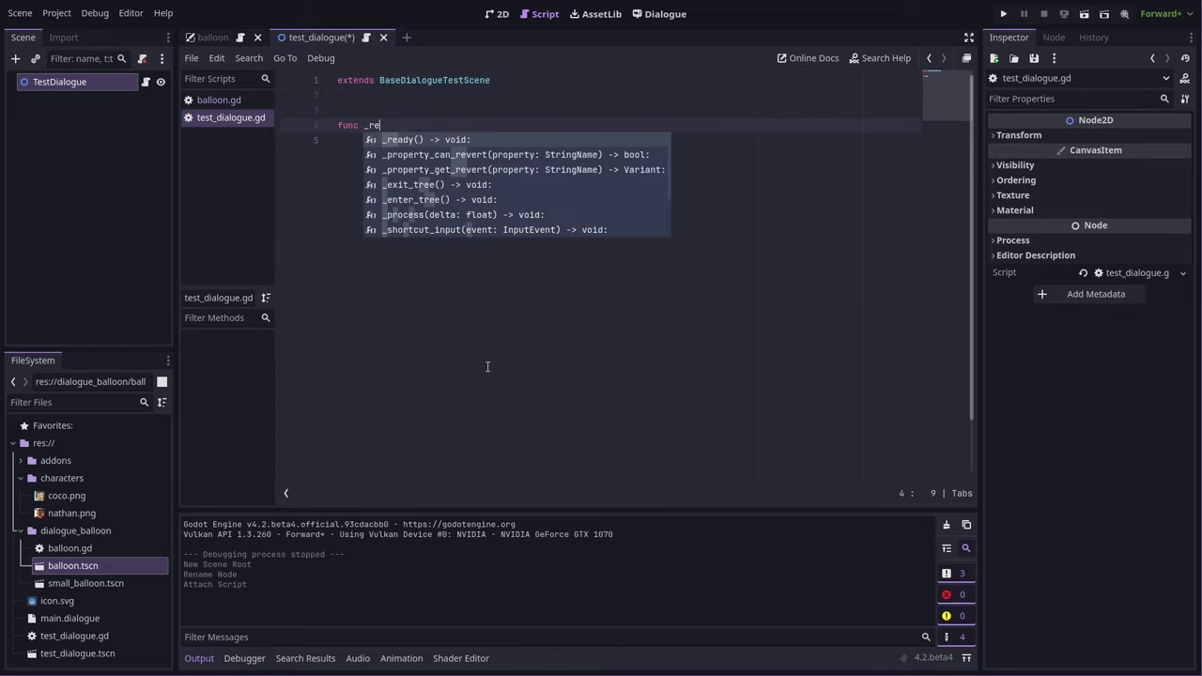
pyautogui.press('Return')
pyautogui.press('Return')
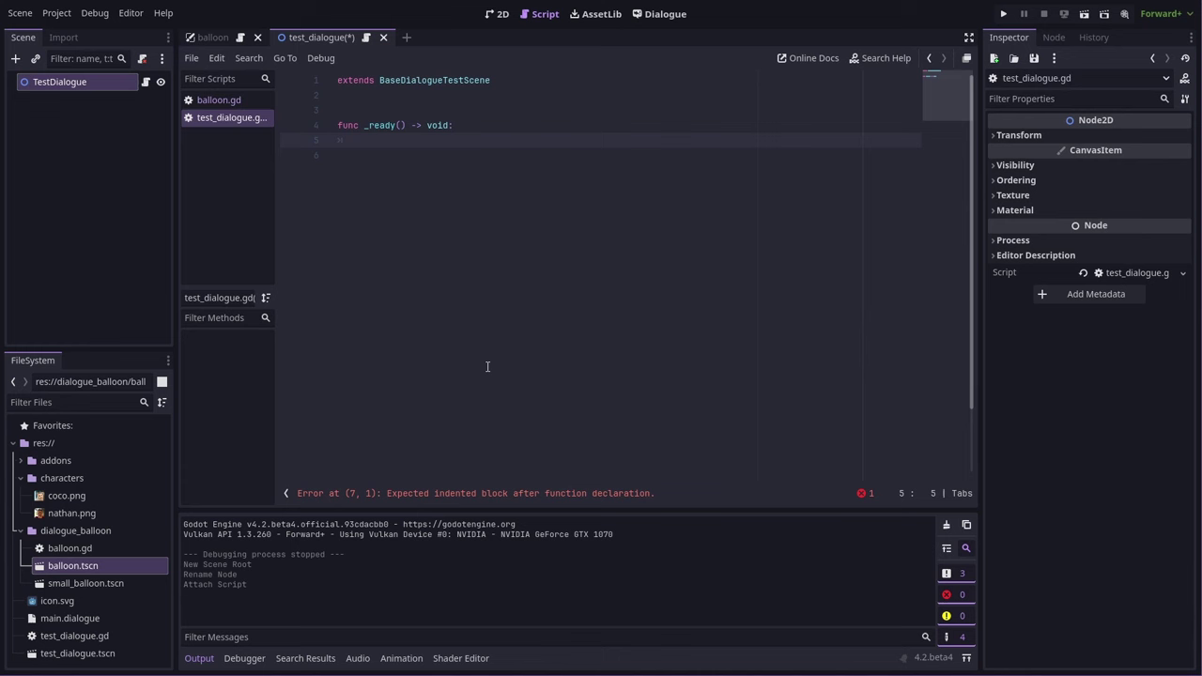
# Check the base script's resource and title, then have _ready instance balloon.tscn, add it, and call balloon.start(resource, title)
pyautogui.keyDown('ctrl'); pyautogui.click(424, 81); pyautogui.keyUp('ctrl')
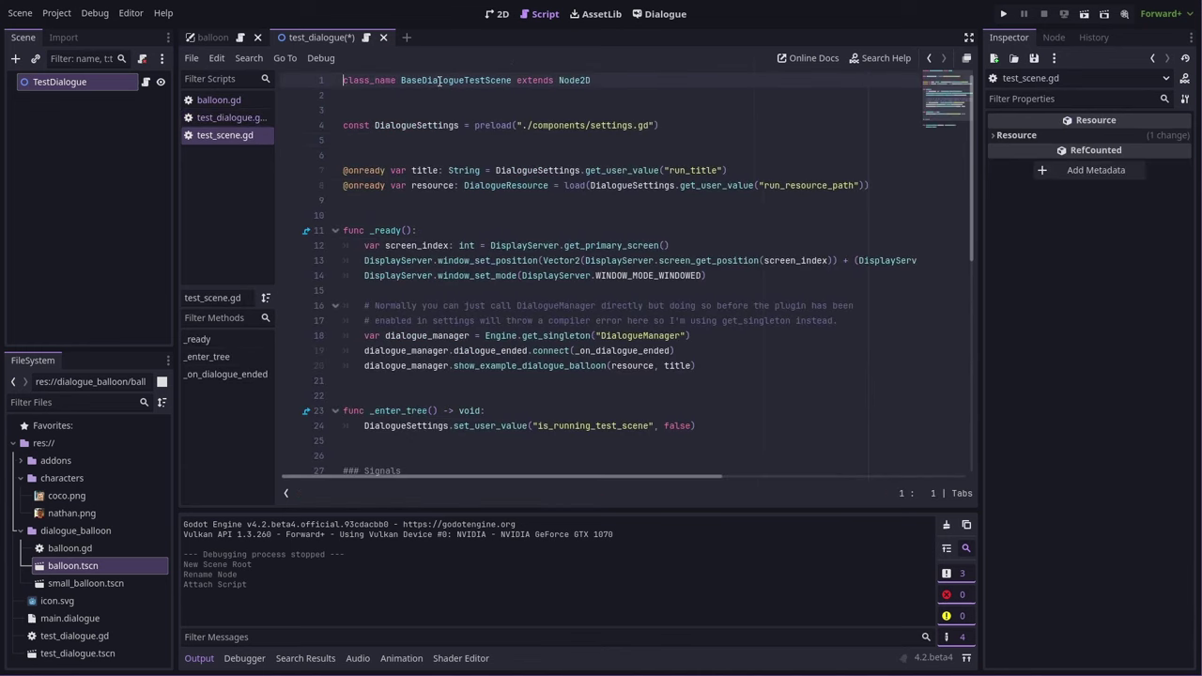
pyautogui.doubleClick(434, 185)
pyautogui.click(427, 170)
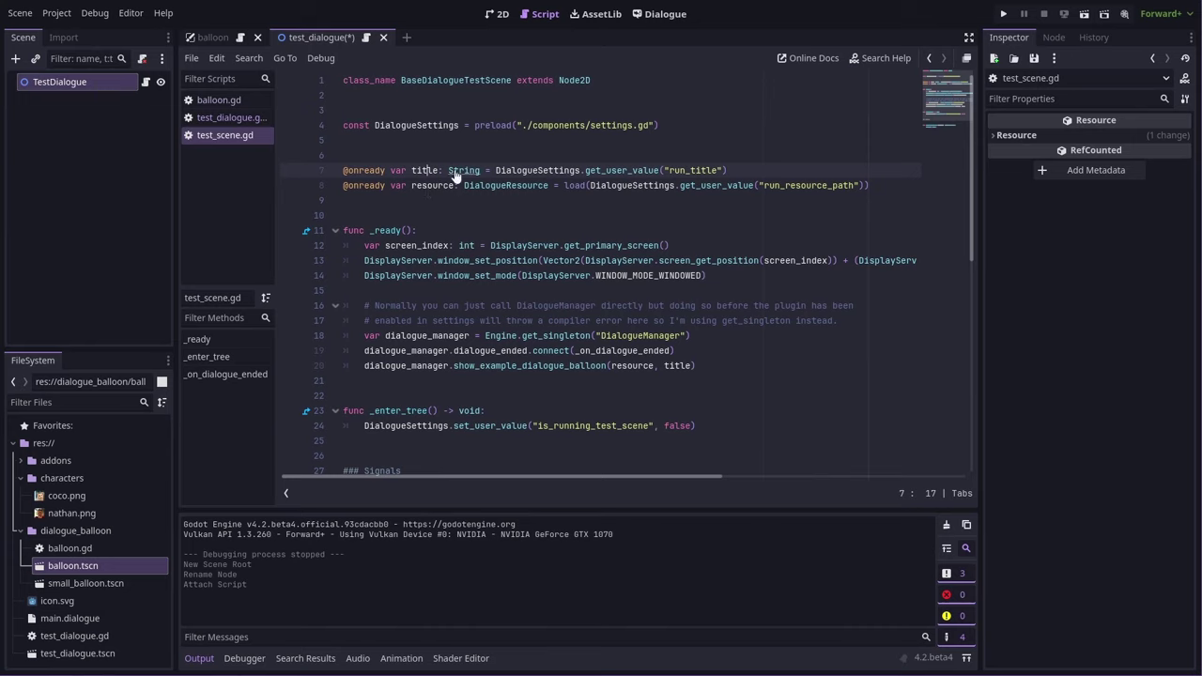
pyautogui.hotkey('ctrl', 'w')
pyautogui.write('balloon = load("res://dialogue_balloon/balloon.tscn").instantiate()')
pyautogui.press('Return')
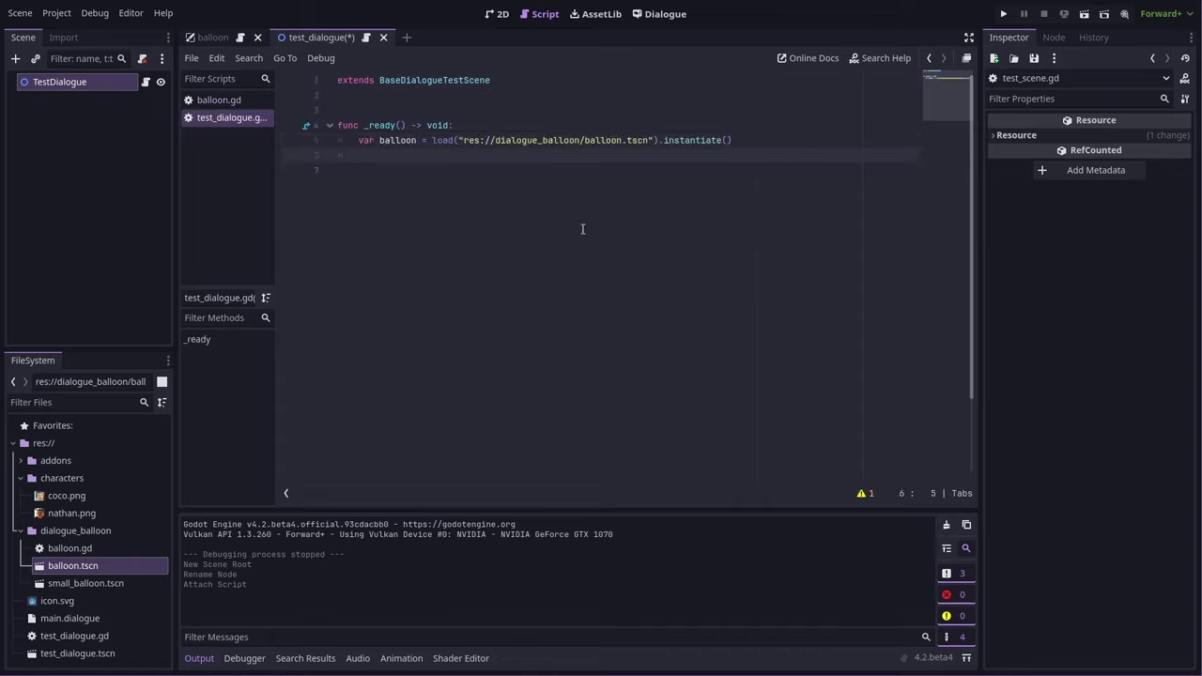
pyautogui.write('get_tree().current_scene.add_child(balloon)')
pyautogui.press('Return')
pyautogui.write('balloon.star')
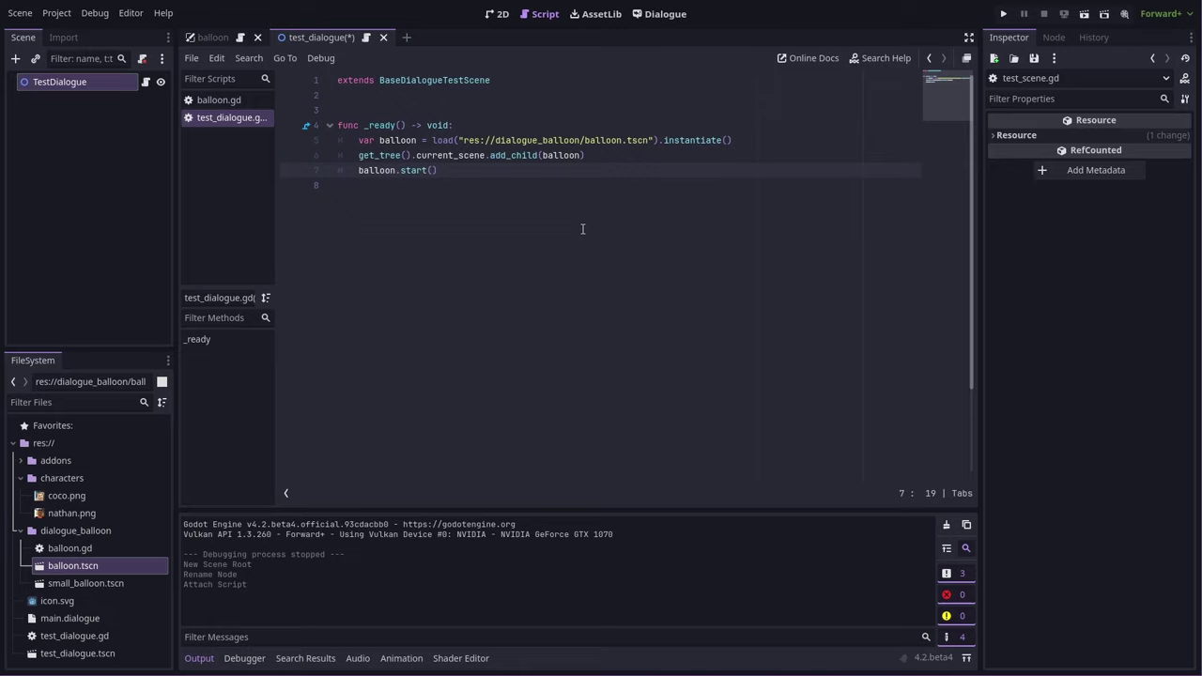
pyautogui.write('t(resource, title)')
# Set test_dialogue.tscn as the custom test scene in the Dialogue settings
pyautogui.click(662, 13)
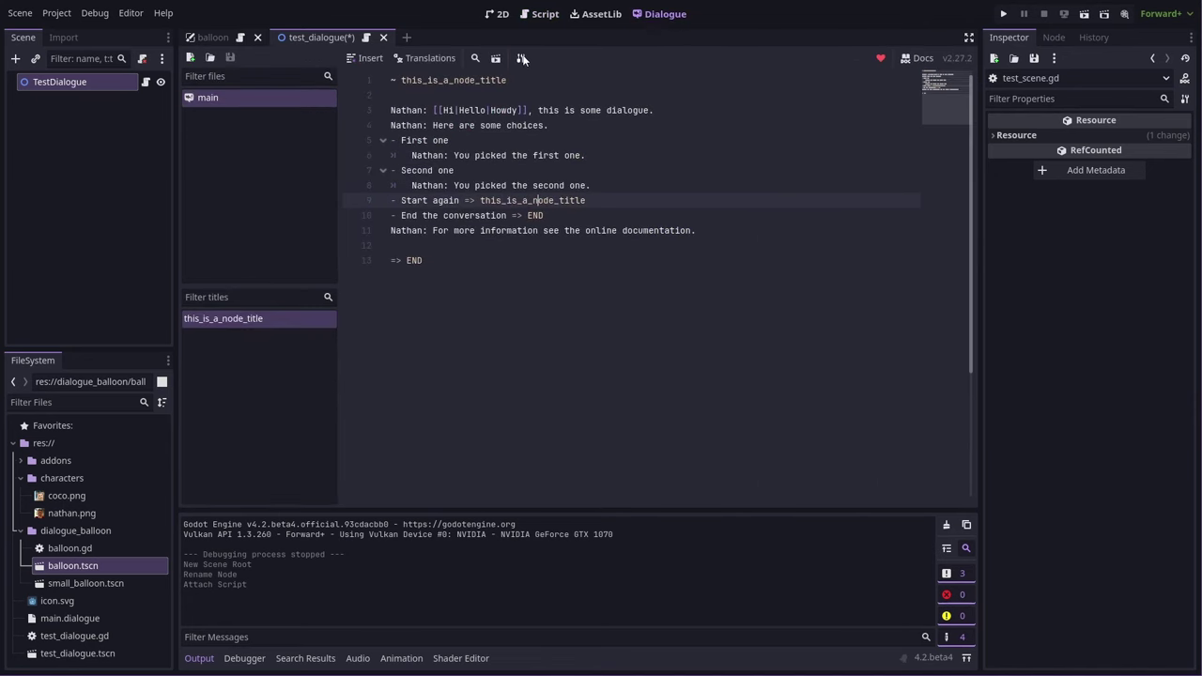
pyautogui.click(523, 58)
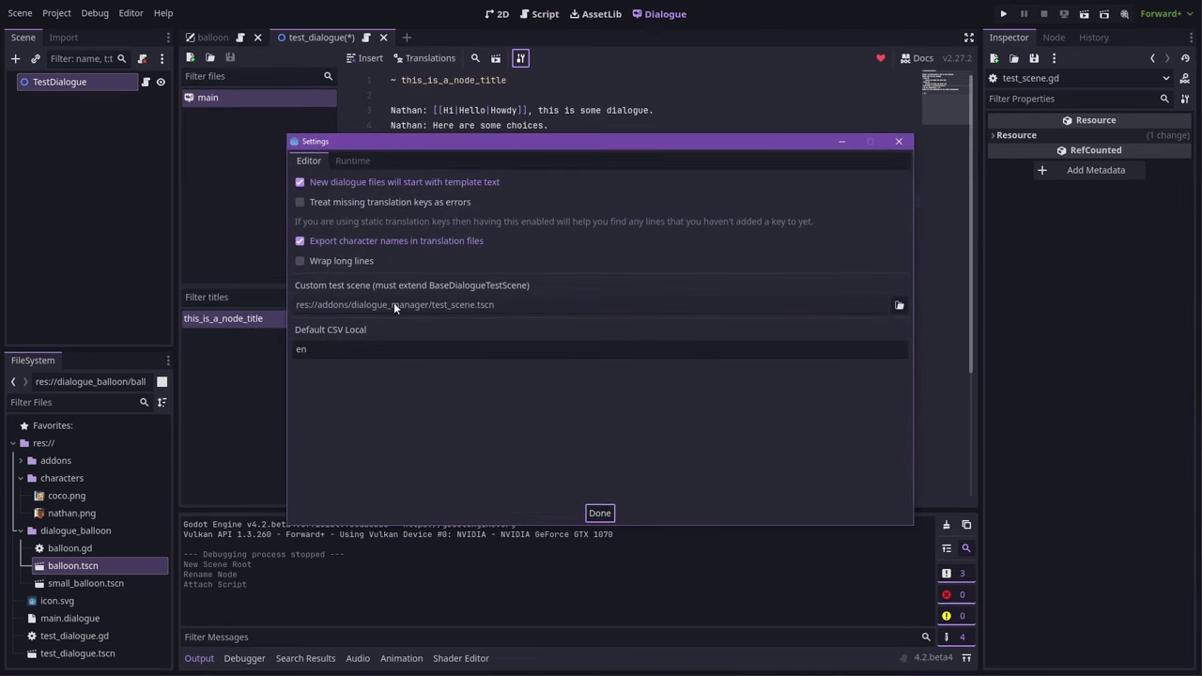
pyautogui.click(899, 305)
pyautogui.click(478, 305)
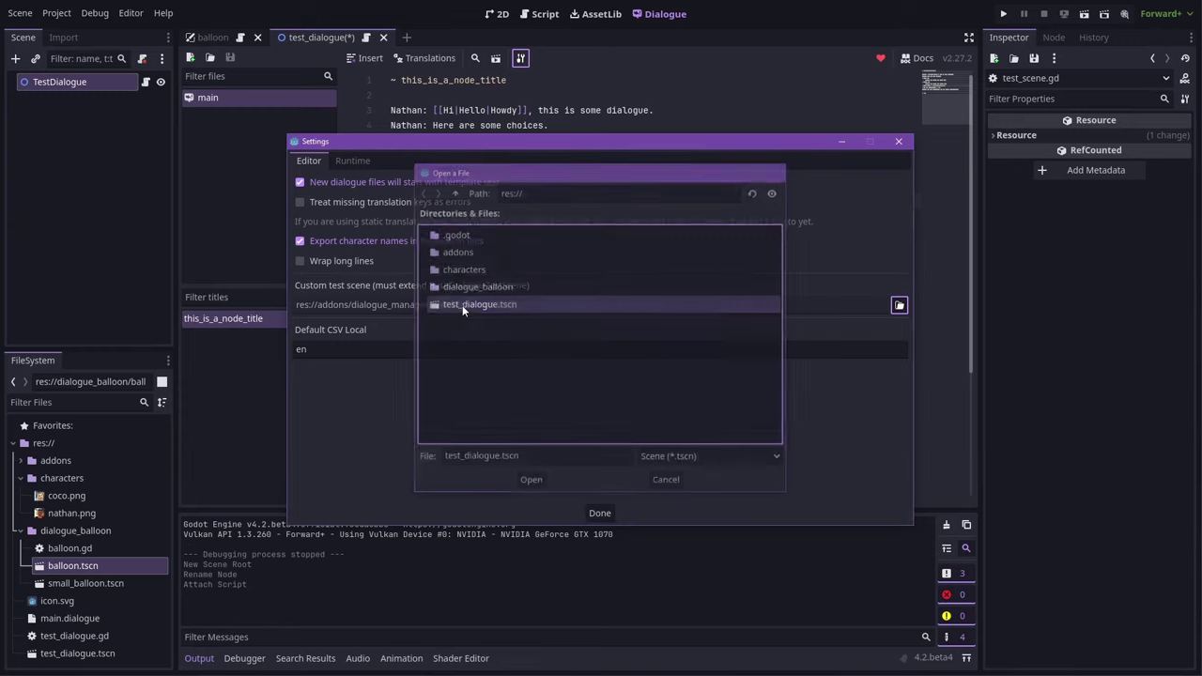
pyautogui.click(531, 482)
pyautogui.click(598, 510)
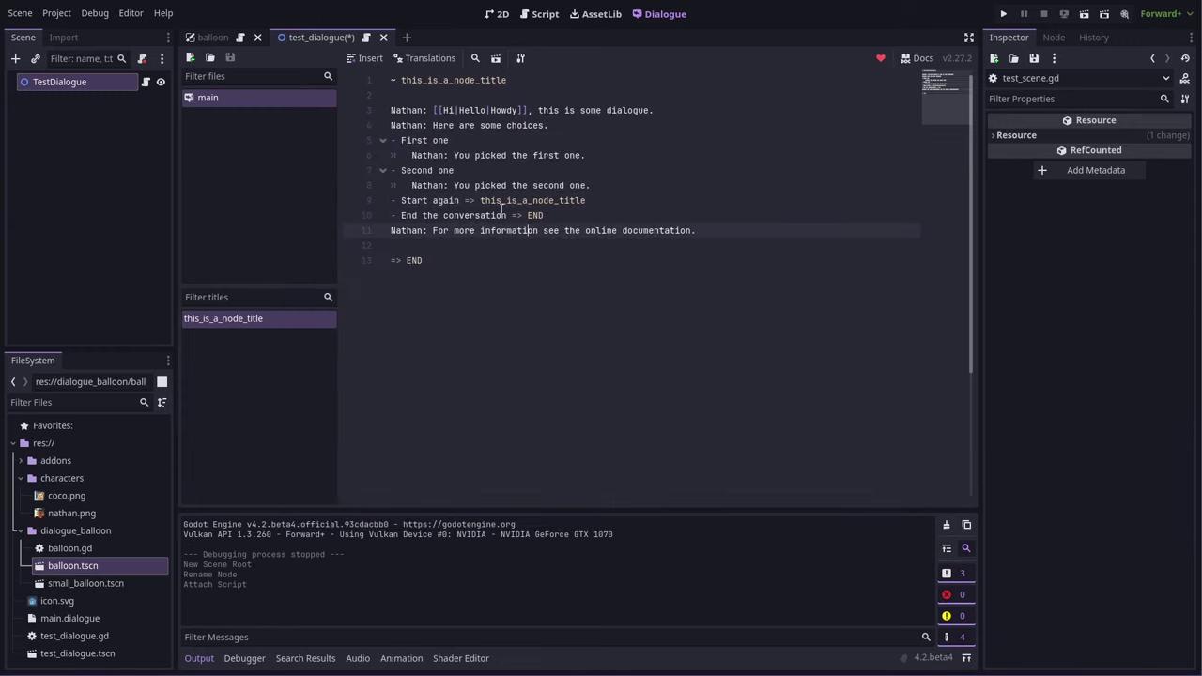
# Test the dialogue in the custom scene, picking the second choice, then close the game window
pyautogui.click(496, 58)
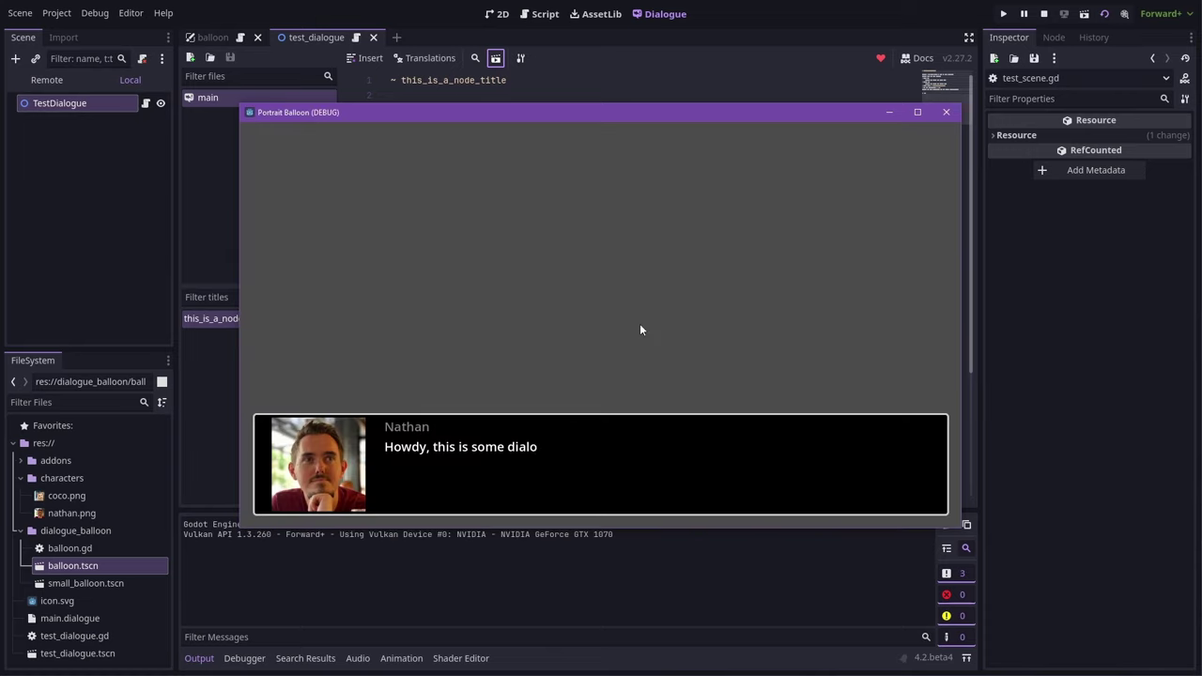
pyautogui.click(376, 453)
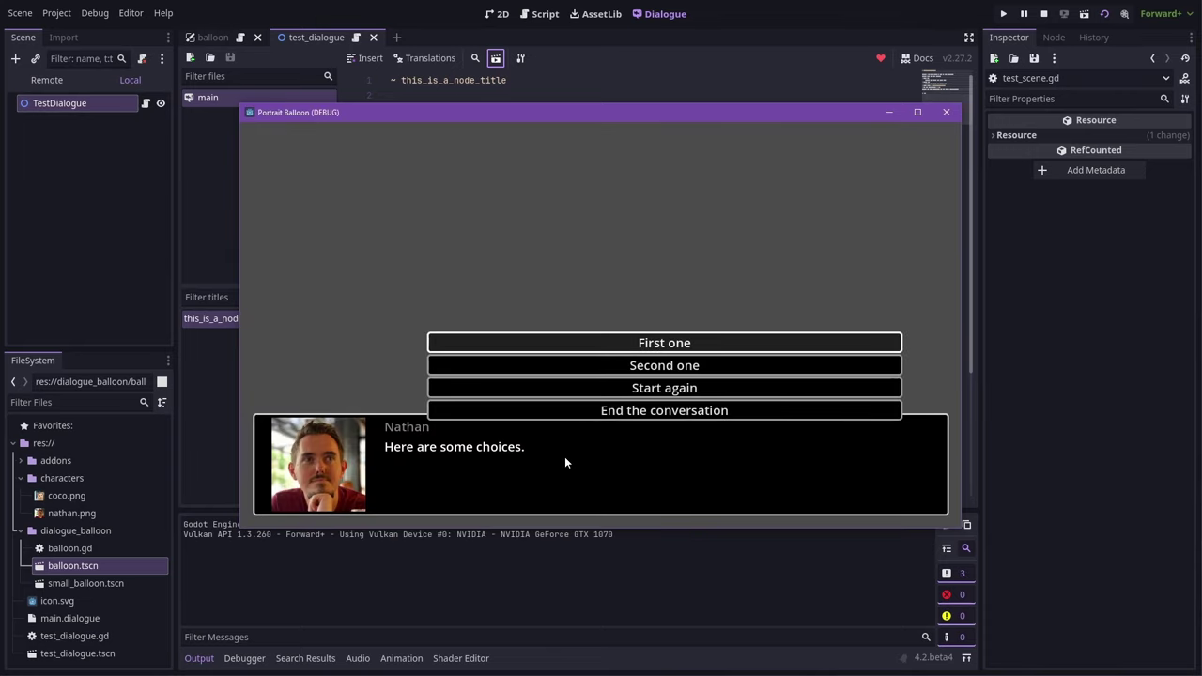
pyautogui.click(664, 365)
pyautogui.click(660, 470)
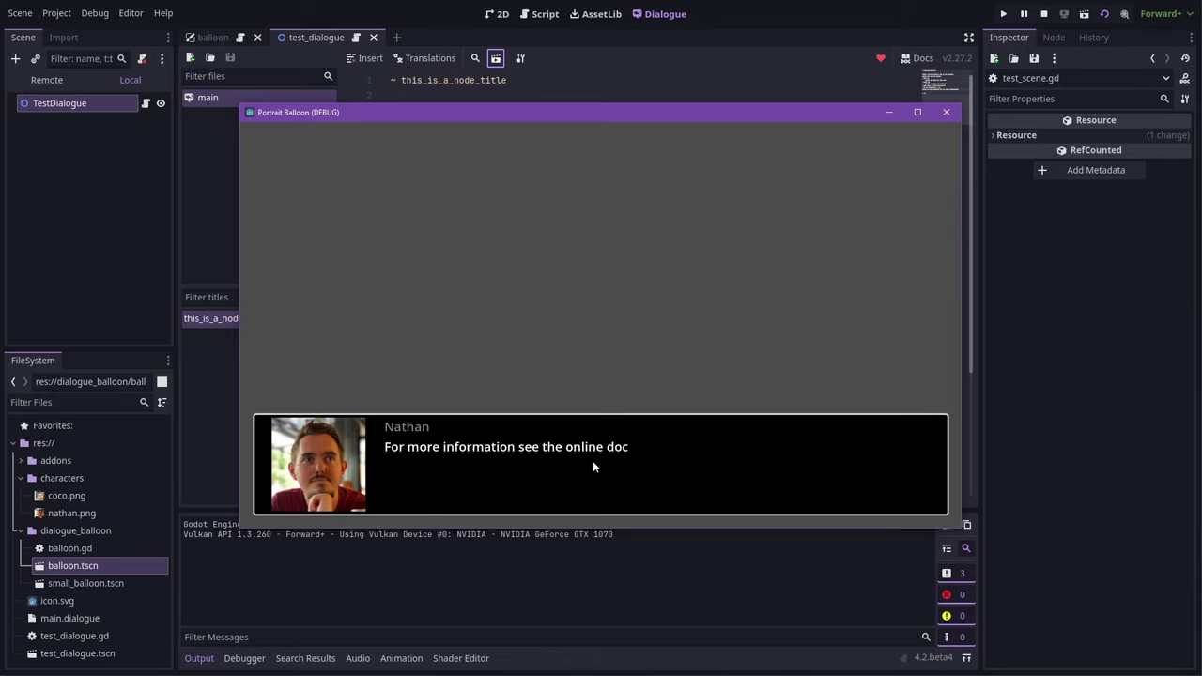
pyautogui.click(557, 459)
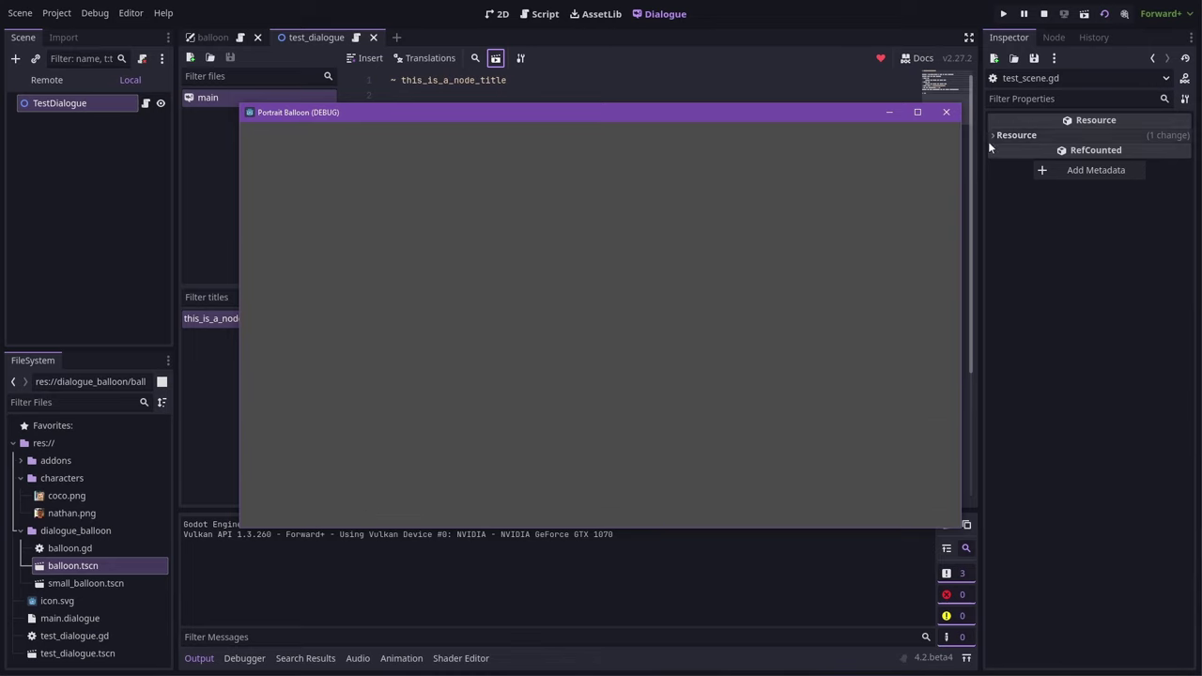
pyautogui.click(945, 111)
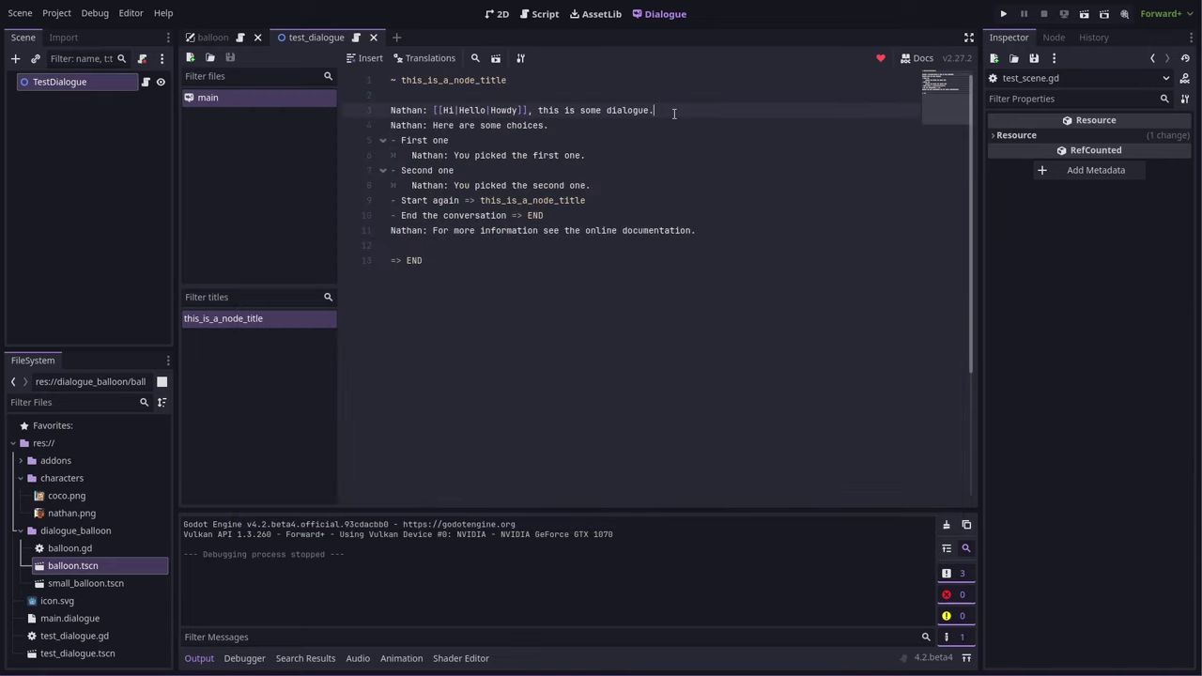
# Add 'Coco: Meow.' after Nathan's first line and test the dialogue through again
pyautogui.press('Return')
pyautogui.write('Coco: Meow')
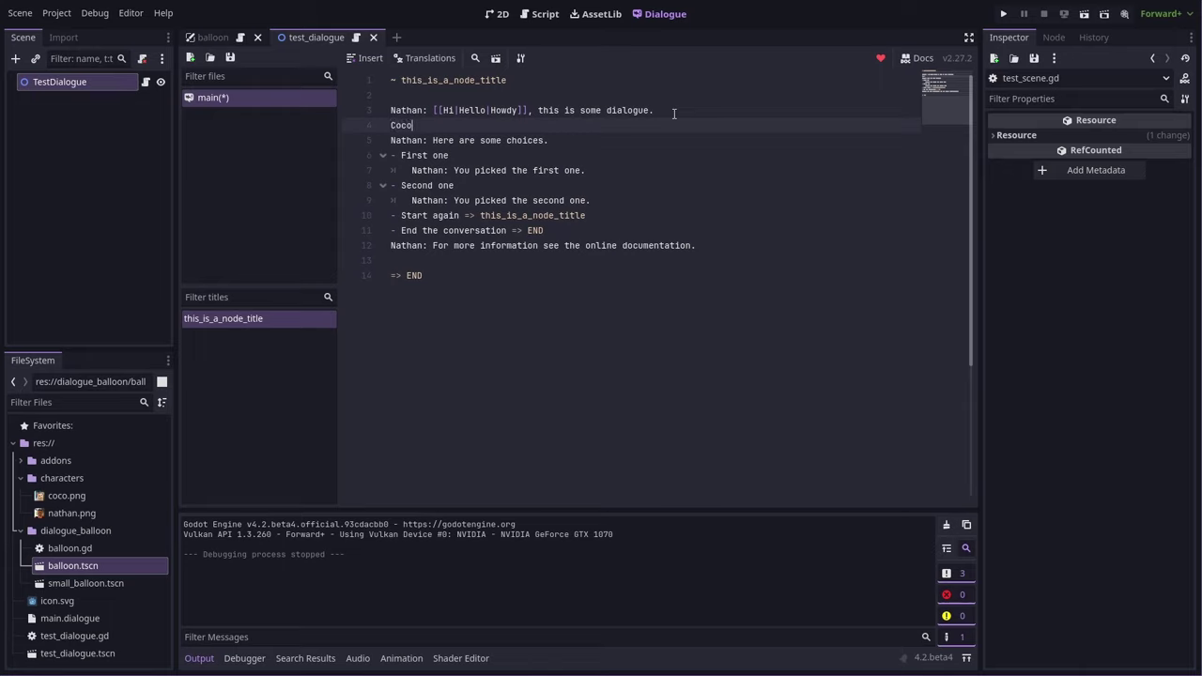
pyautogui.write('.')
pyautogui.click(569, 185)
pyautogui.hotkey('ctrl', 'F5')
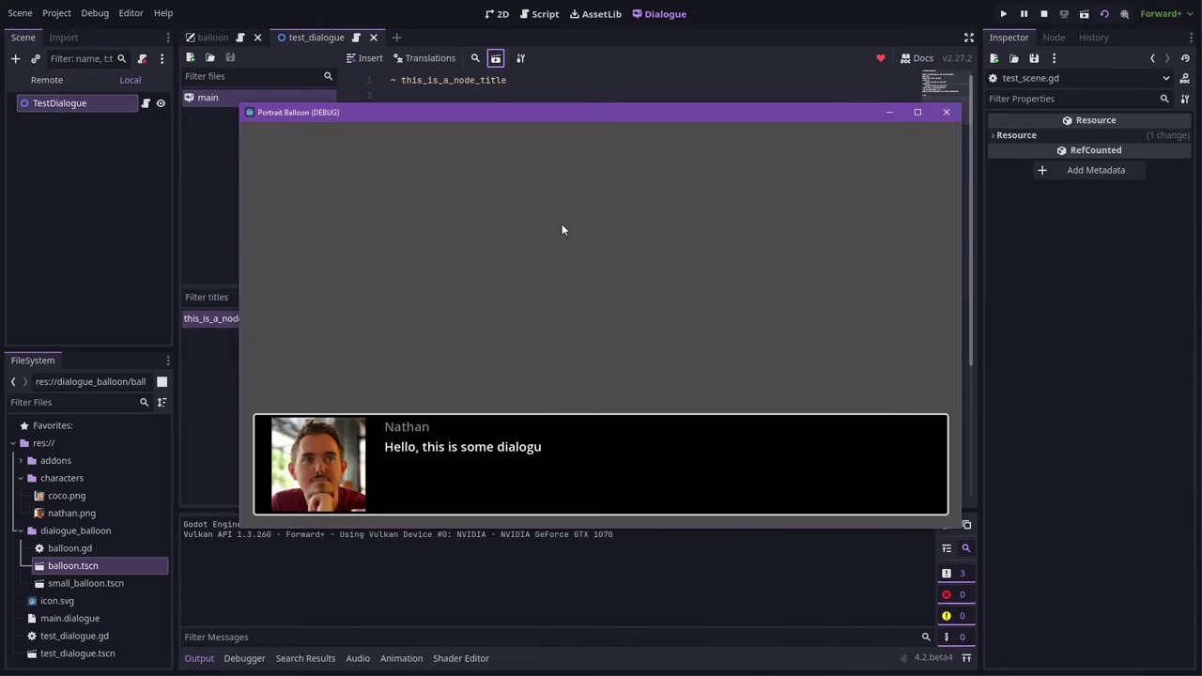
pyautogui.click(580, 458)
pyautogui.click(580, 458)
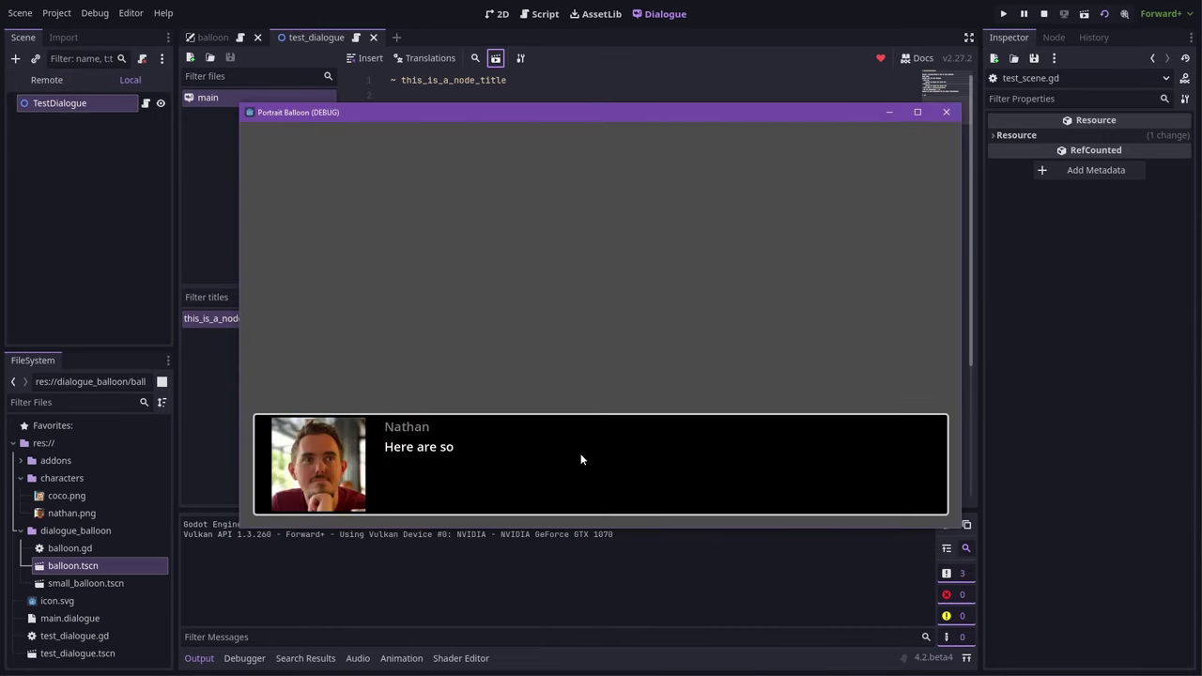
pyautogui.click(675, 364)
pyautogui.click(686, 456)
pyautogui.click(686, 455)
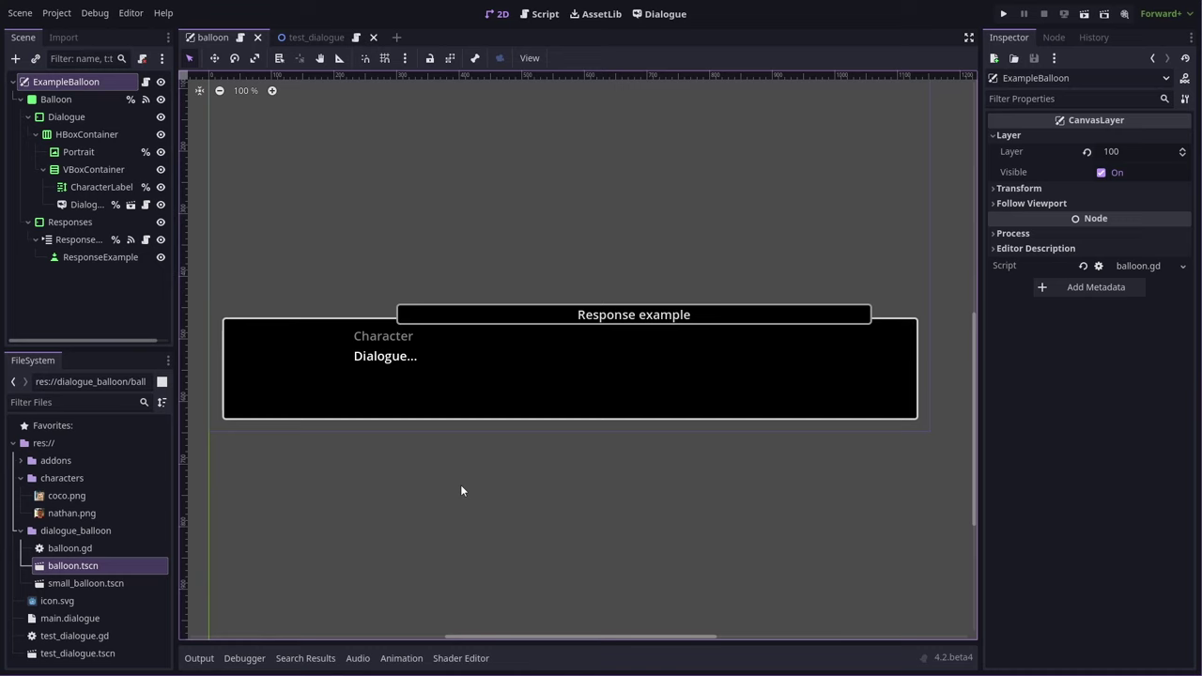
# Open the Balloon's theme in the theme editor and show the MarginContainer margin constants
pyautogui.click(75, 153)
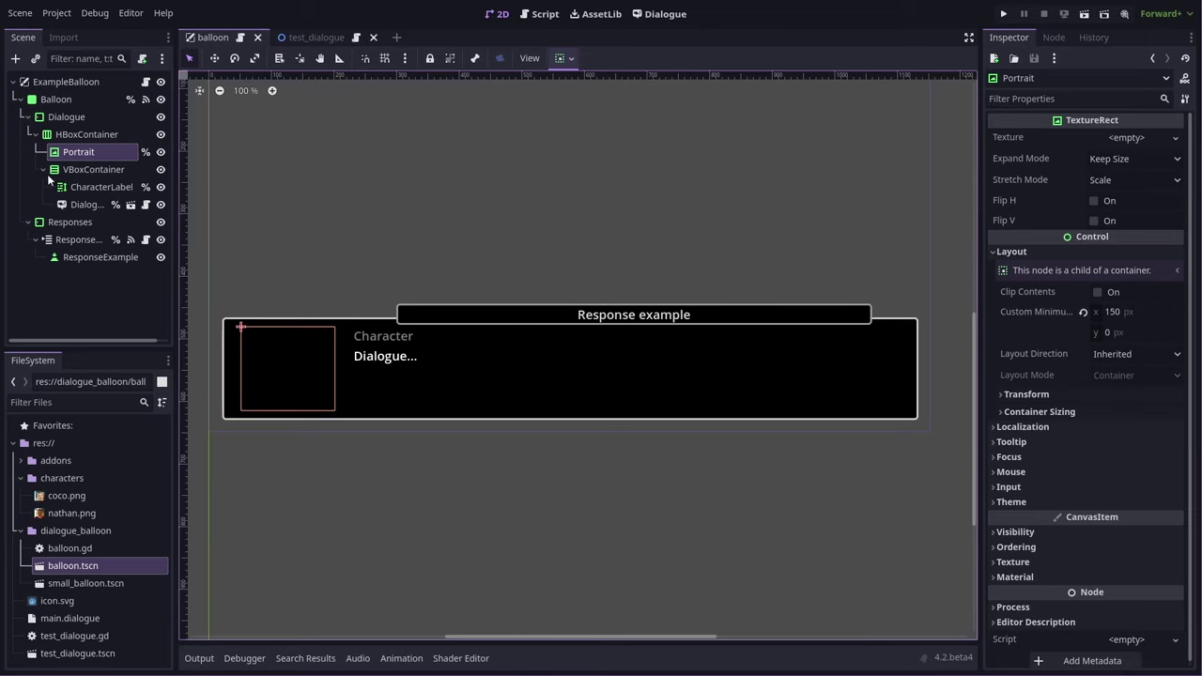
pyautogui.click(52, 101)
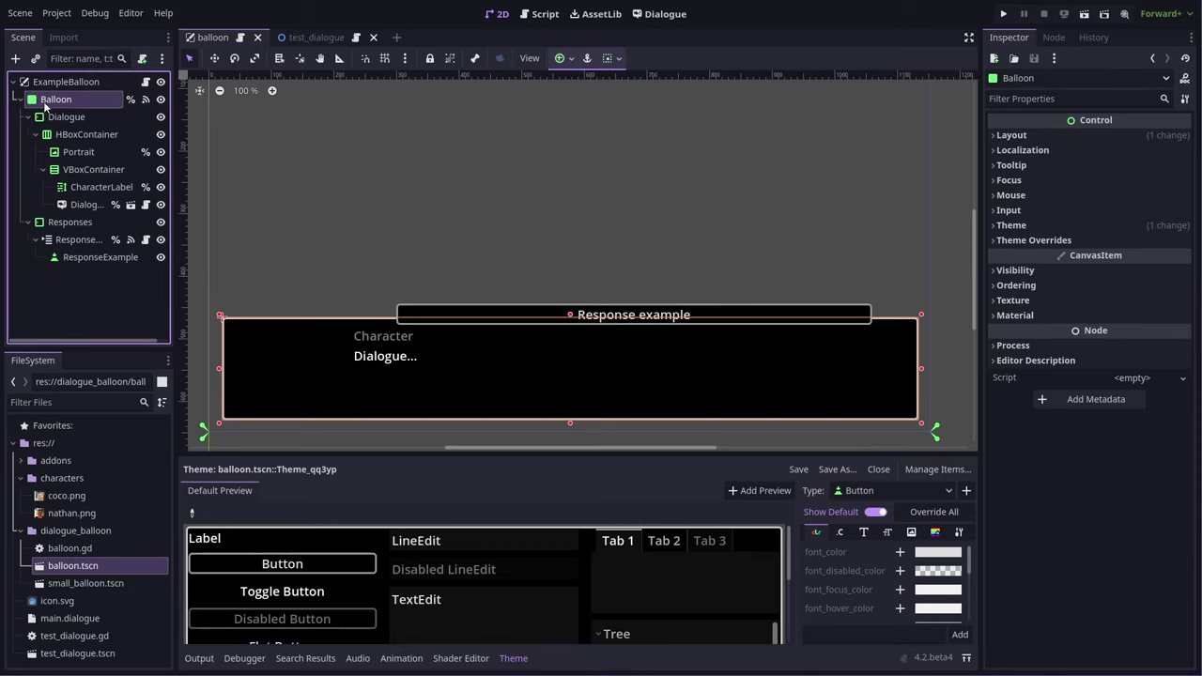
pyautogui.click(995, 225)
pyautogui.click(1140, 242)
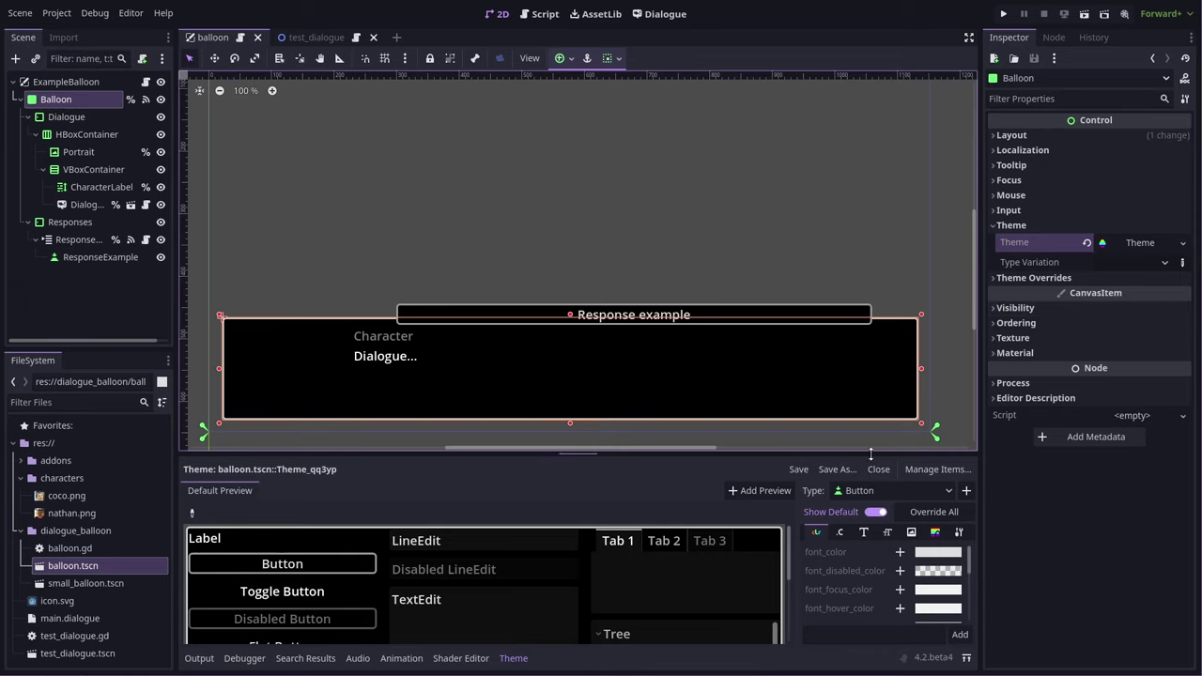
pyautogui.click(890, 491)
pyautogui.click(900, 509)
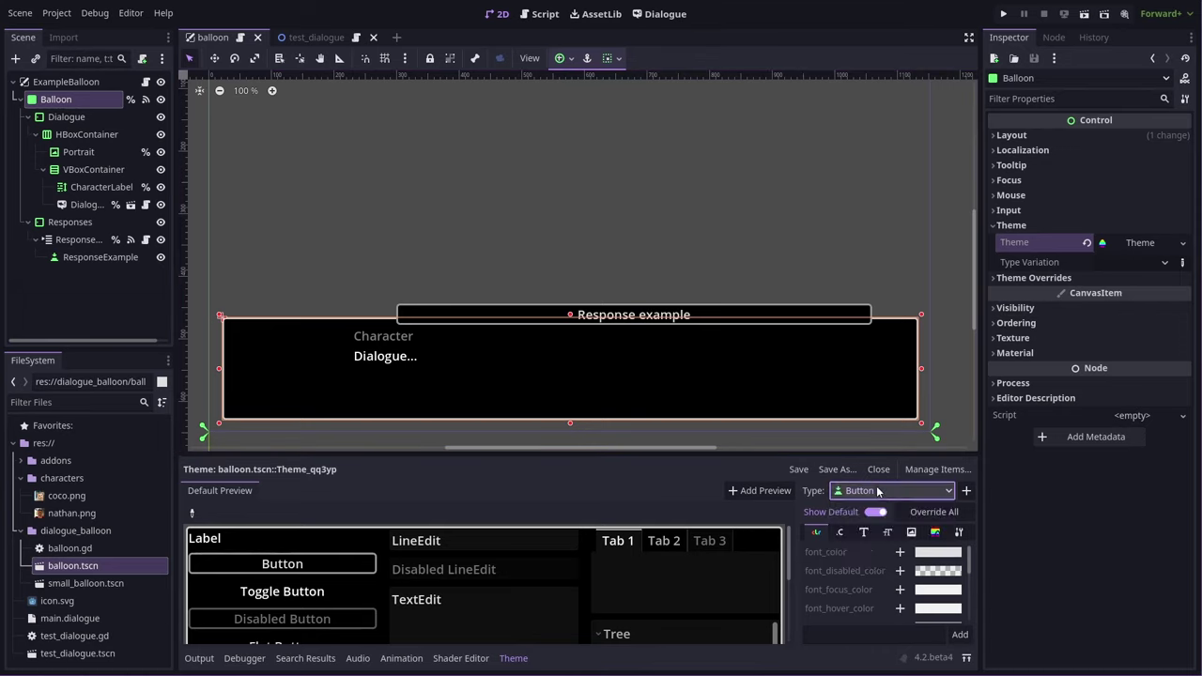
pyautogui.click(892, 490)
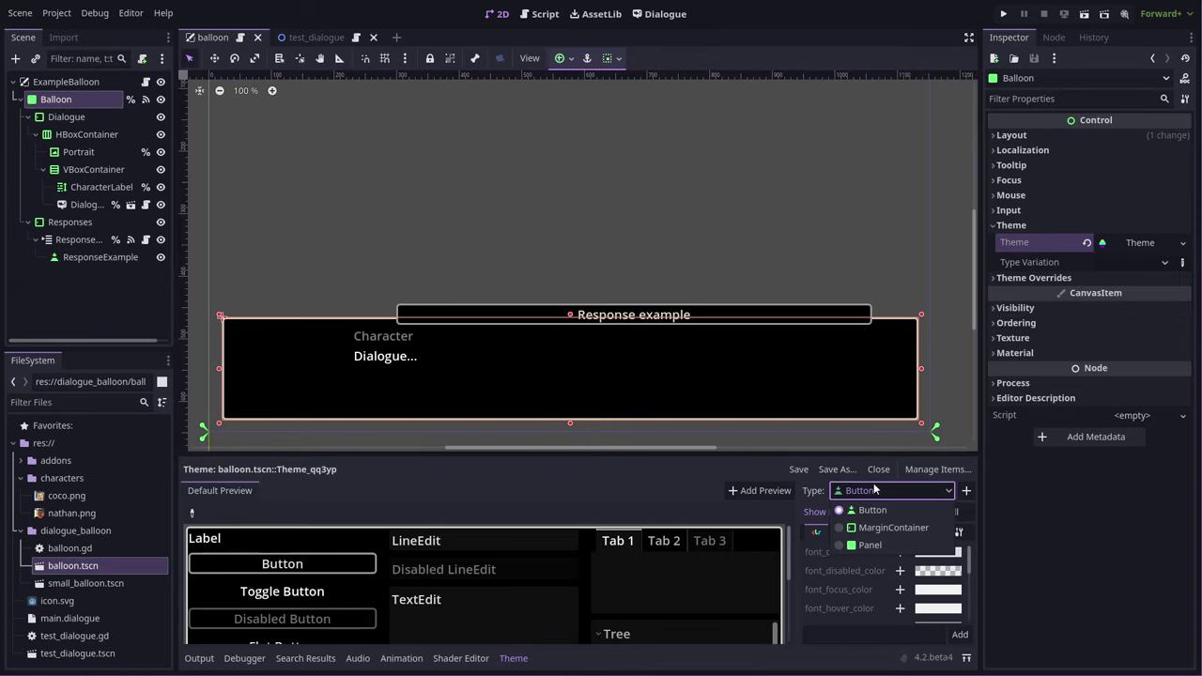
pyautogui.click(903, 527)
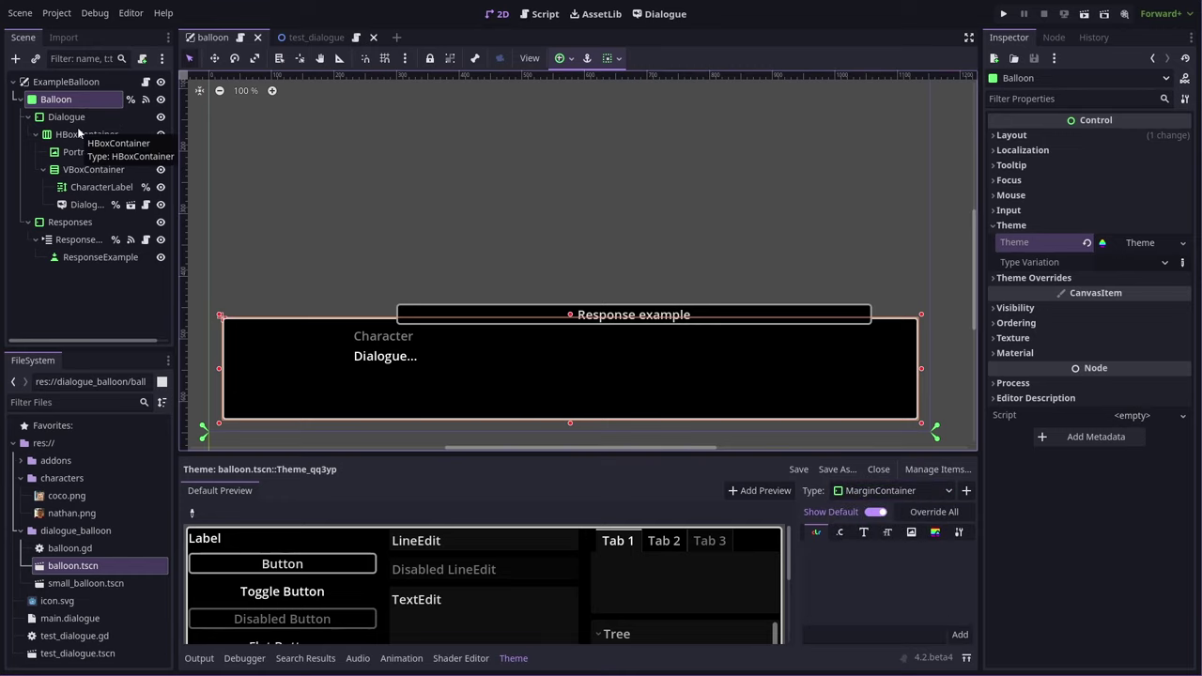
pyautogui.click(839, 532)
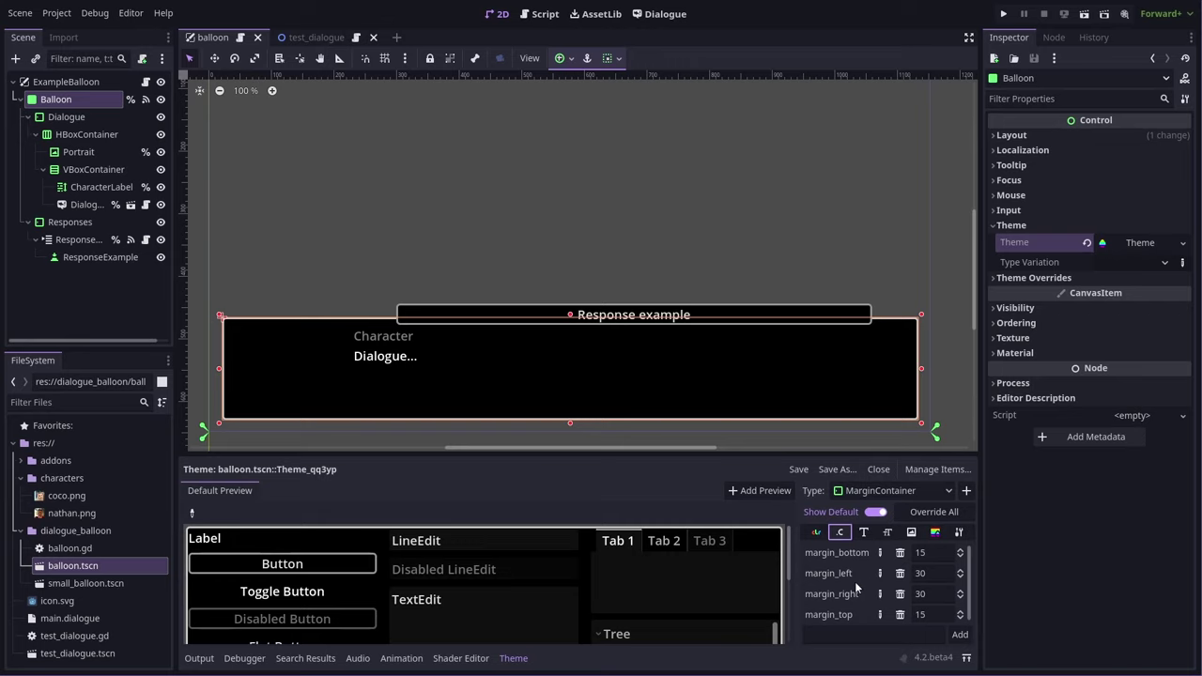
# Raise margin_bottom and margin_top from 15 to 30 to match the side margins
pyautogui.click(932, 552)
pyautogui.doubleClick(932, 552)
pyautogui.write('30')
pyautogui.click(915, 614)
pyautogui.write('30')
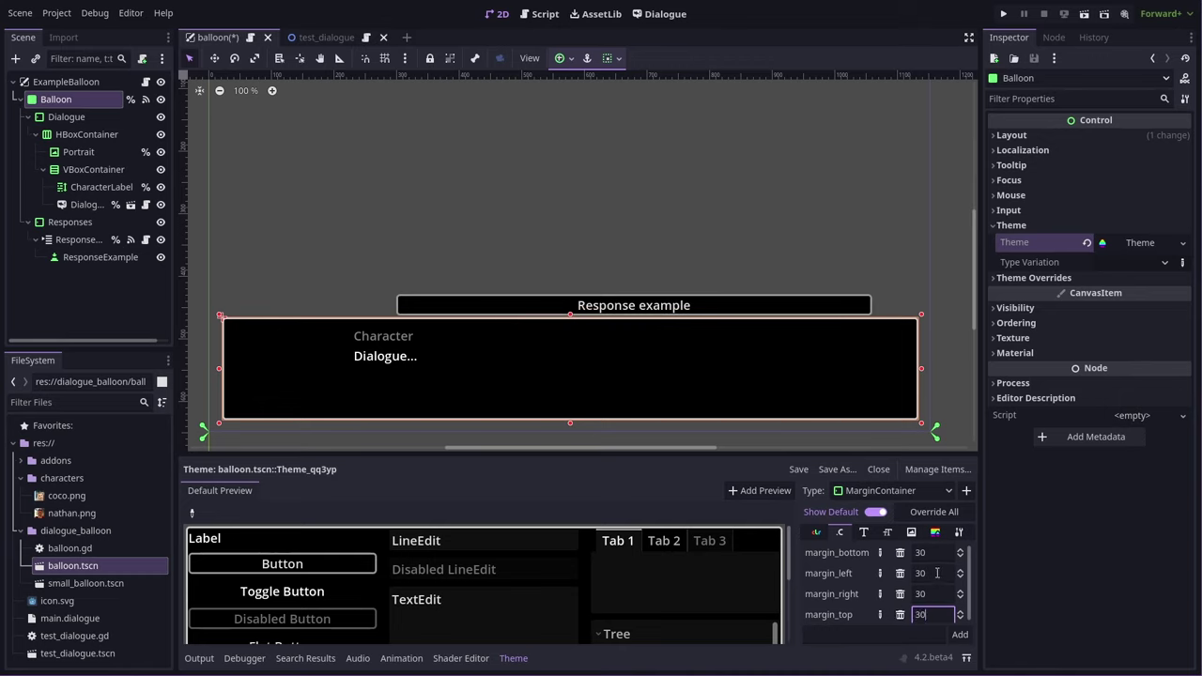
pyautogui.click(934, 552)
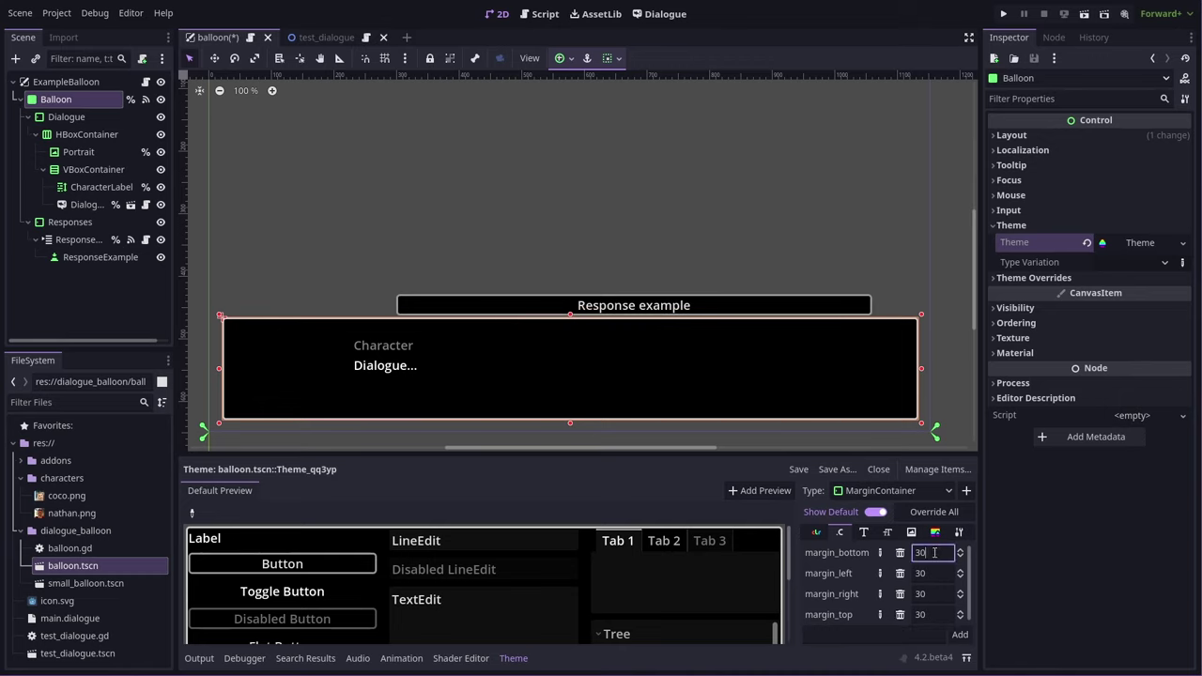
pyautogui.click(79, 151)
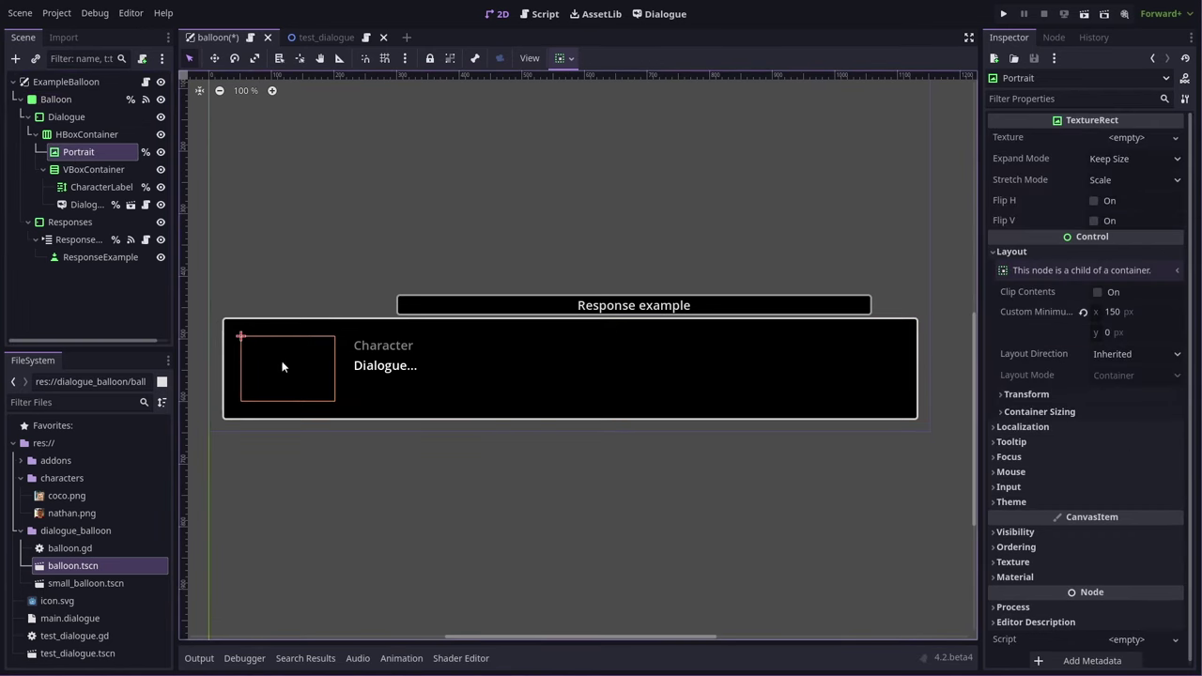
# Set the Portrait's minimum height to 150 px and make the balloon box taller upward
pyautogui.click(1134, 333)
pyautogui.write('150')
pyautogui.press('Return')
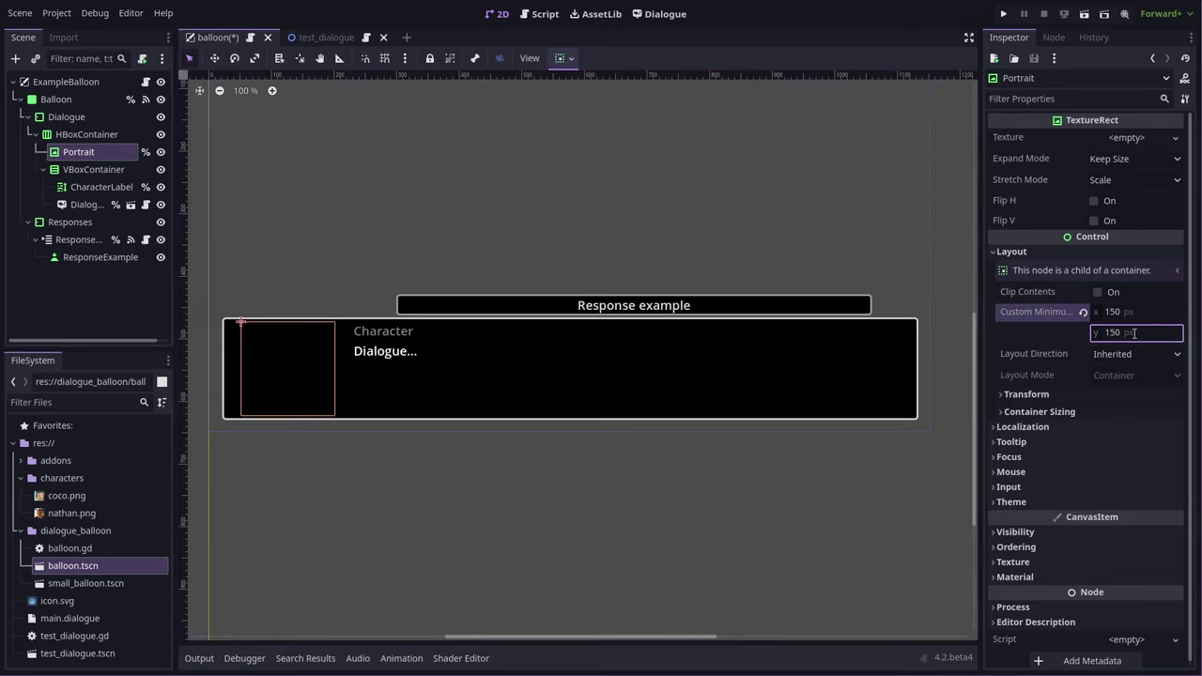
pyautogui.click(56, 99)
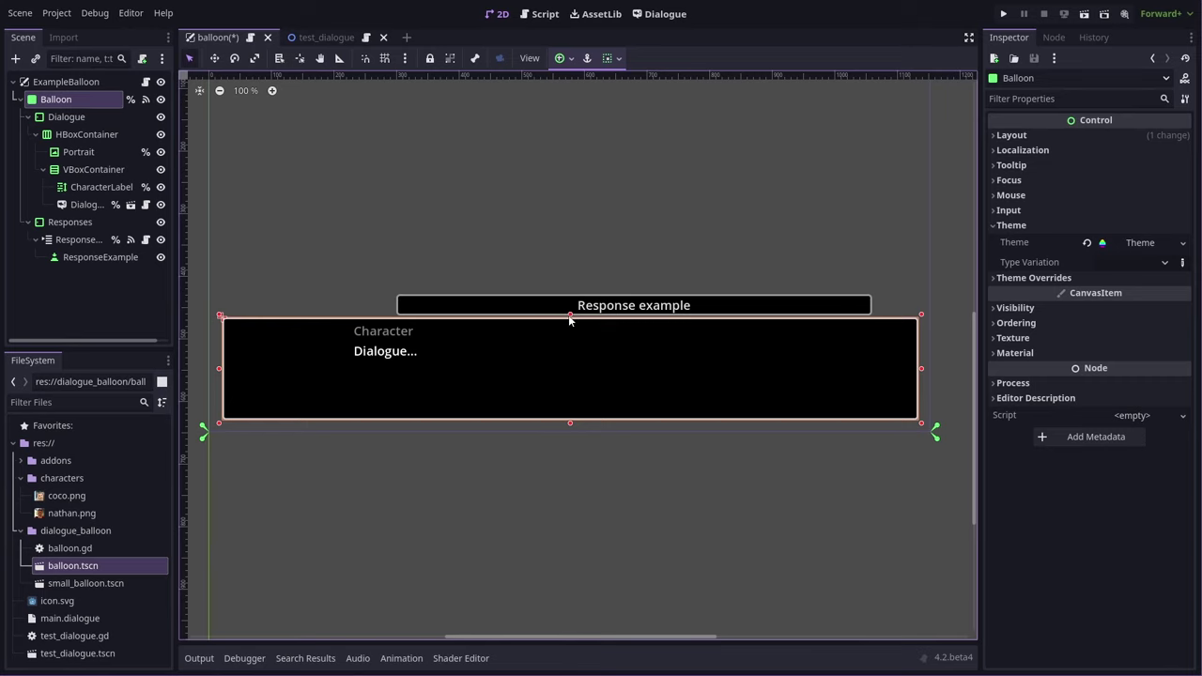
pyautogui.moveTo(570, 317); pyautogui.dragTo(570, 291)
pyautogui.click(570, 291)
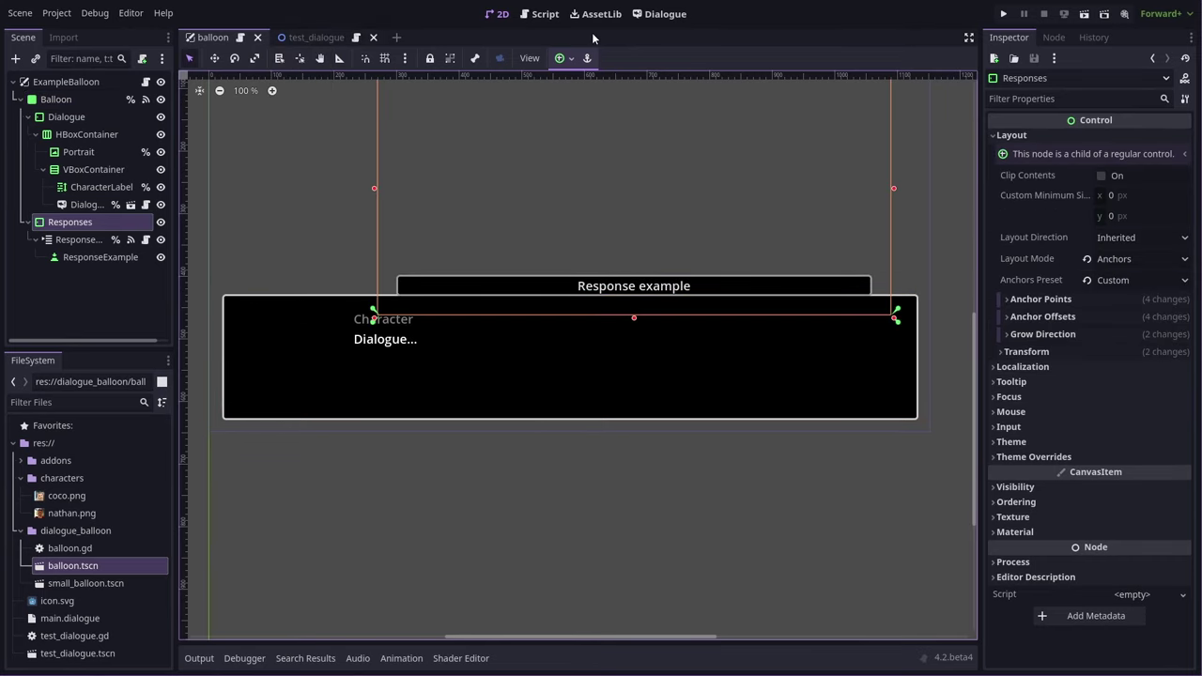
# Run the dialogue test with the new layout, then close it and return to balloon.tscn
pyautogui.click(650, 15)
pyautogui.click(495, 58)
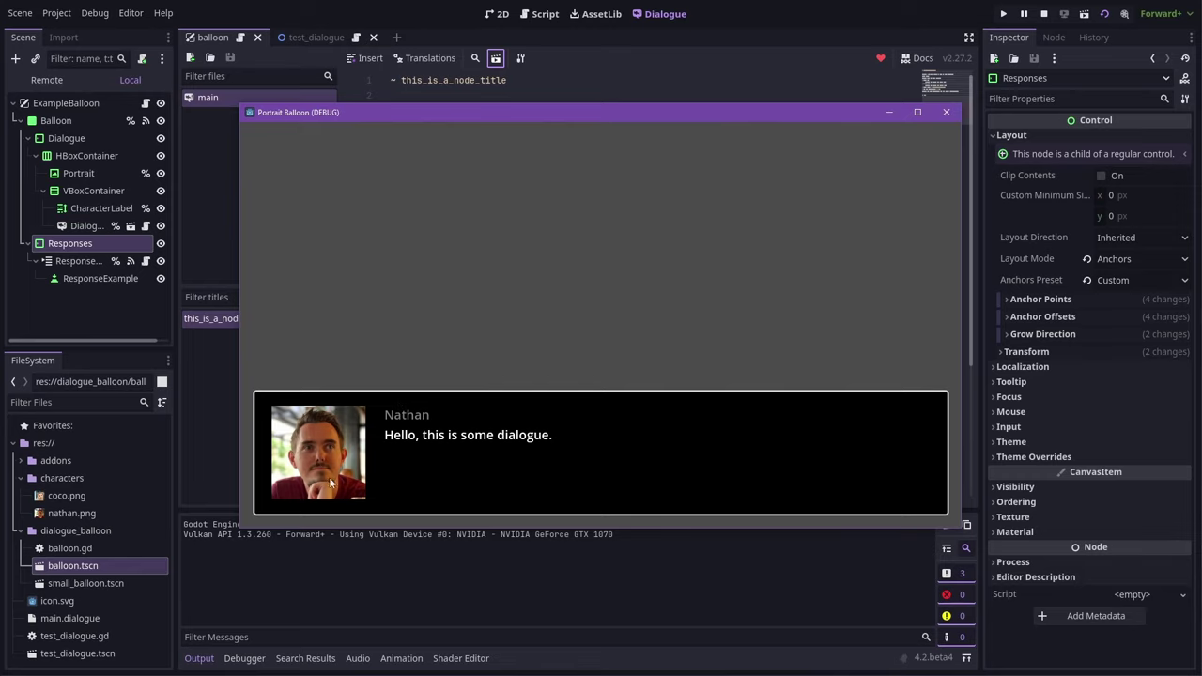
pyautogui.click(947, 113)
pyautogui.click(497, 13)
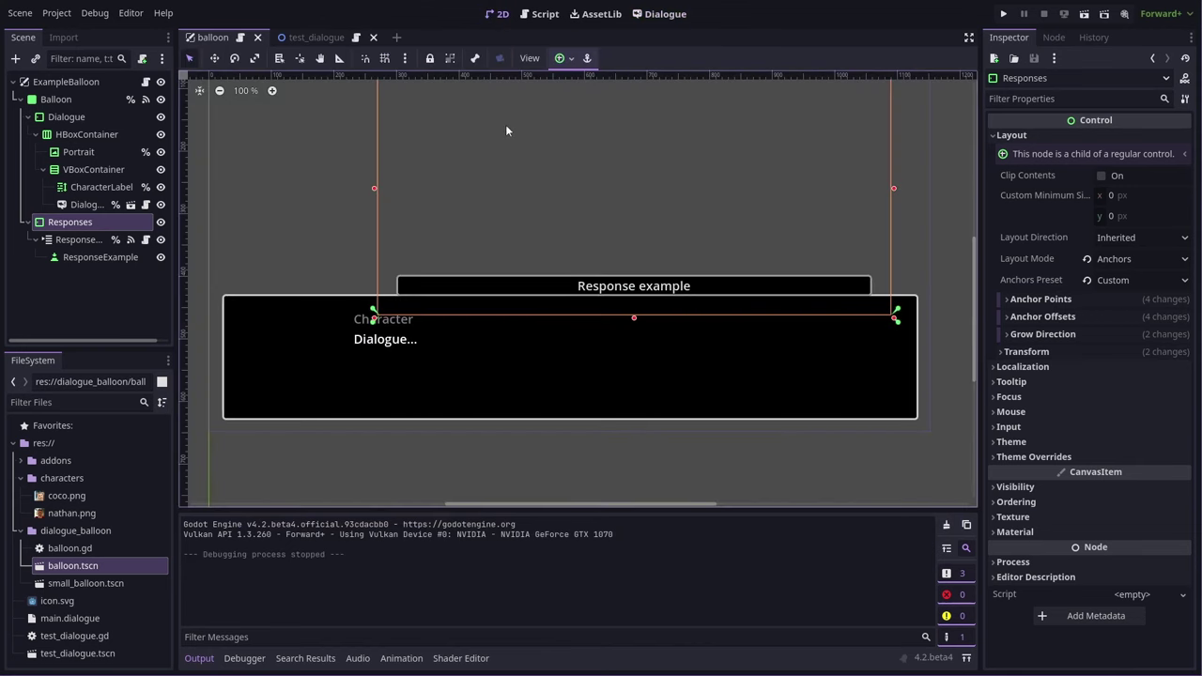
# Set the Balloon theme's Default Font Size to 26 and save the scene
pyautogui.click(58, 99)
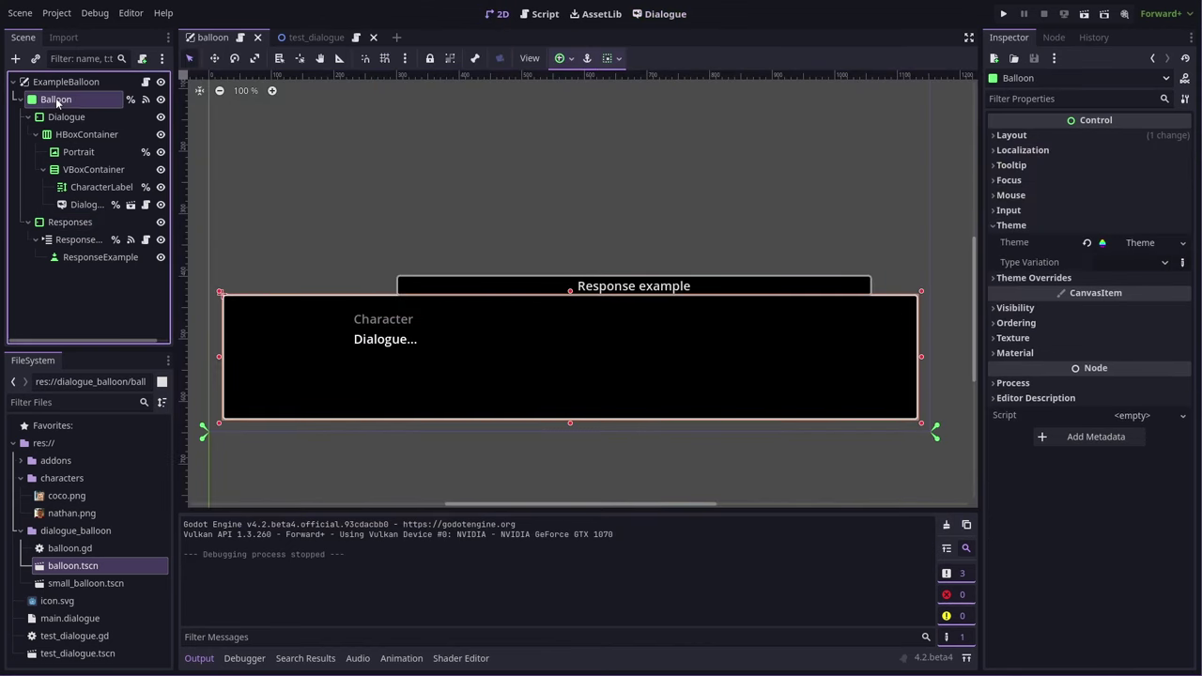
pyautogui.click(1122, 242)
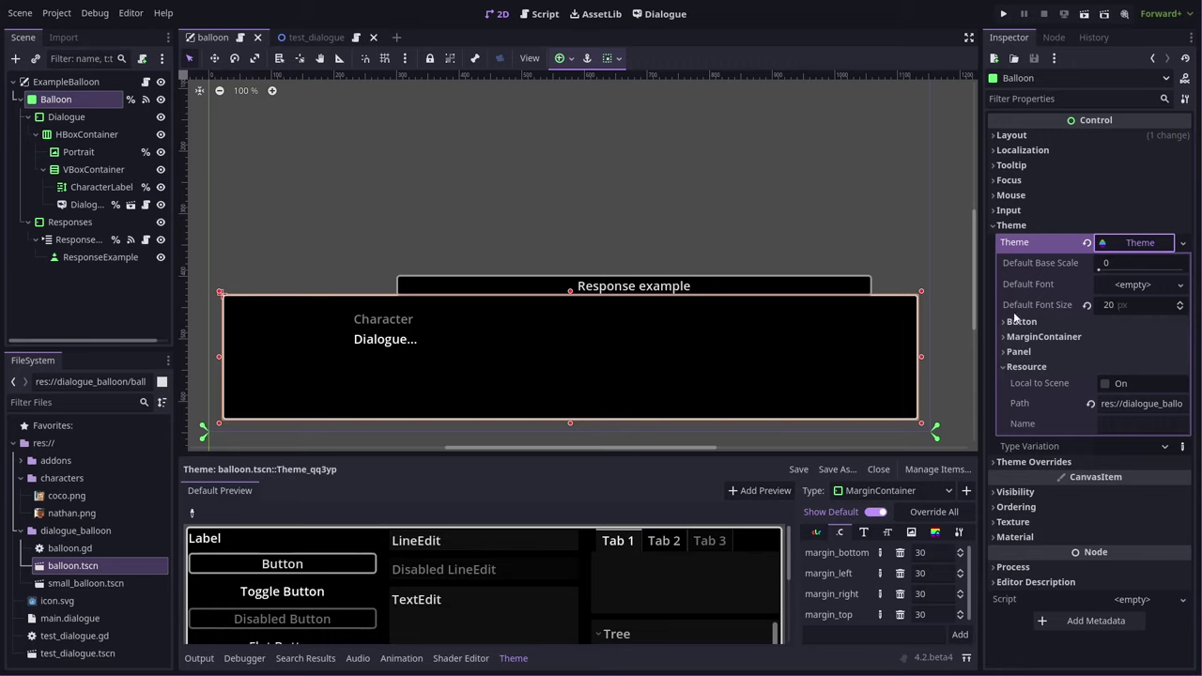
pyautogui.click(1120, 306)
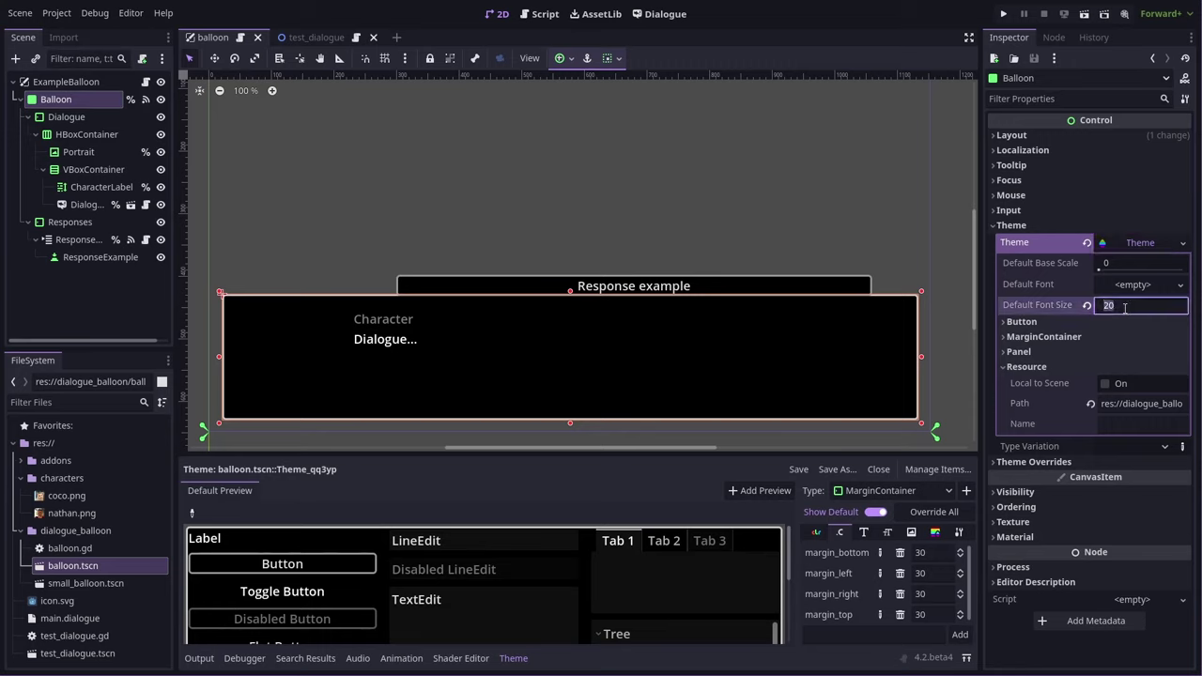
pyautogui.write('26')
pyautogui.press('Return')
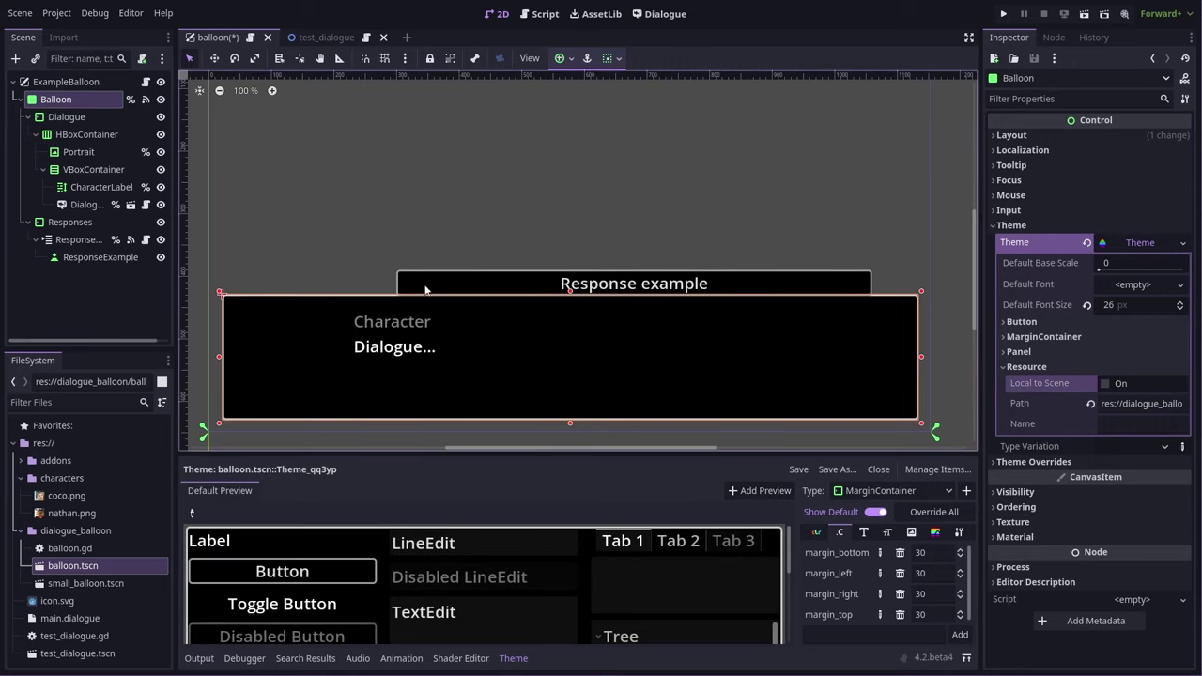
pyautogui.click(470, 272)
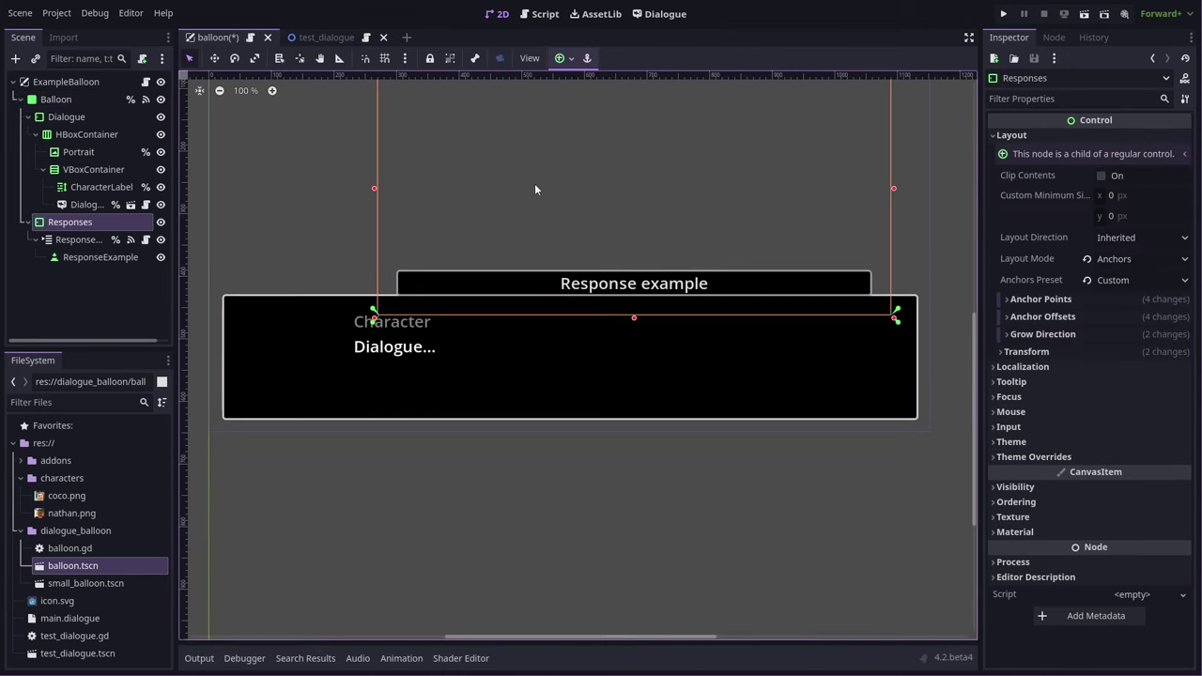
pyautogui.hotkey('ctrl', 's')
# Run the dialogue test, step through it choosing 'Second one', then close the game window
pyautogui.click(665, 13)
pyautogui.click(496, 58)
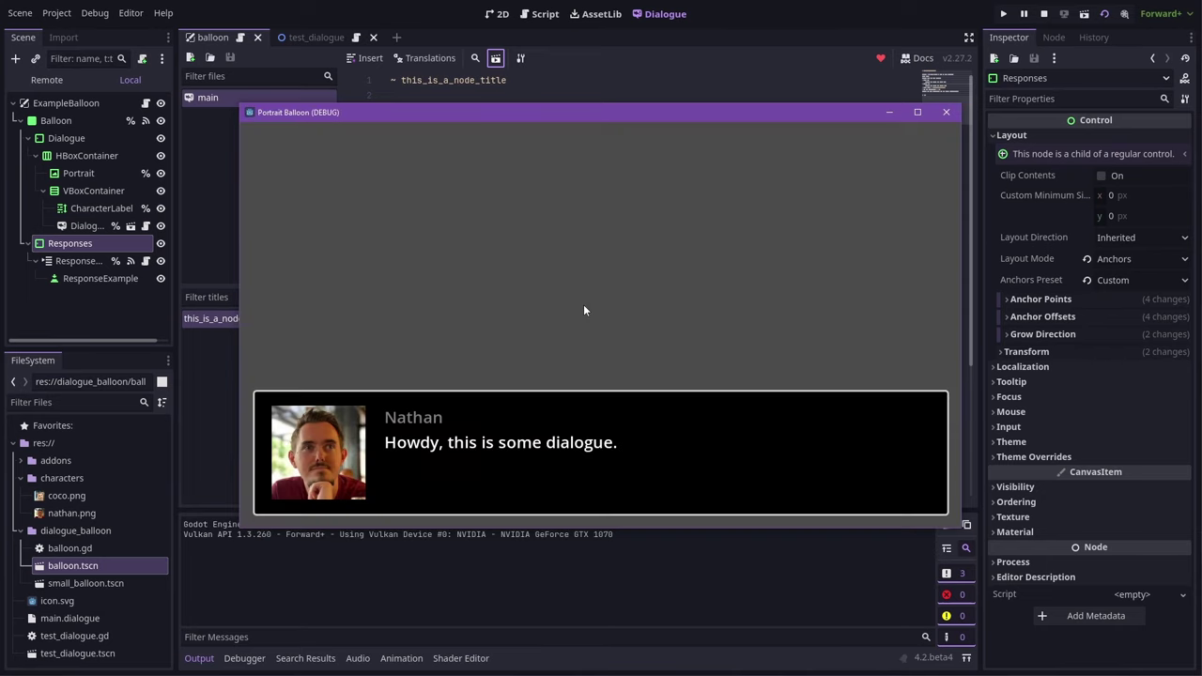
pyautogui.click(721, 460)
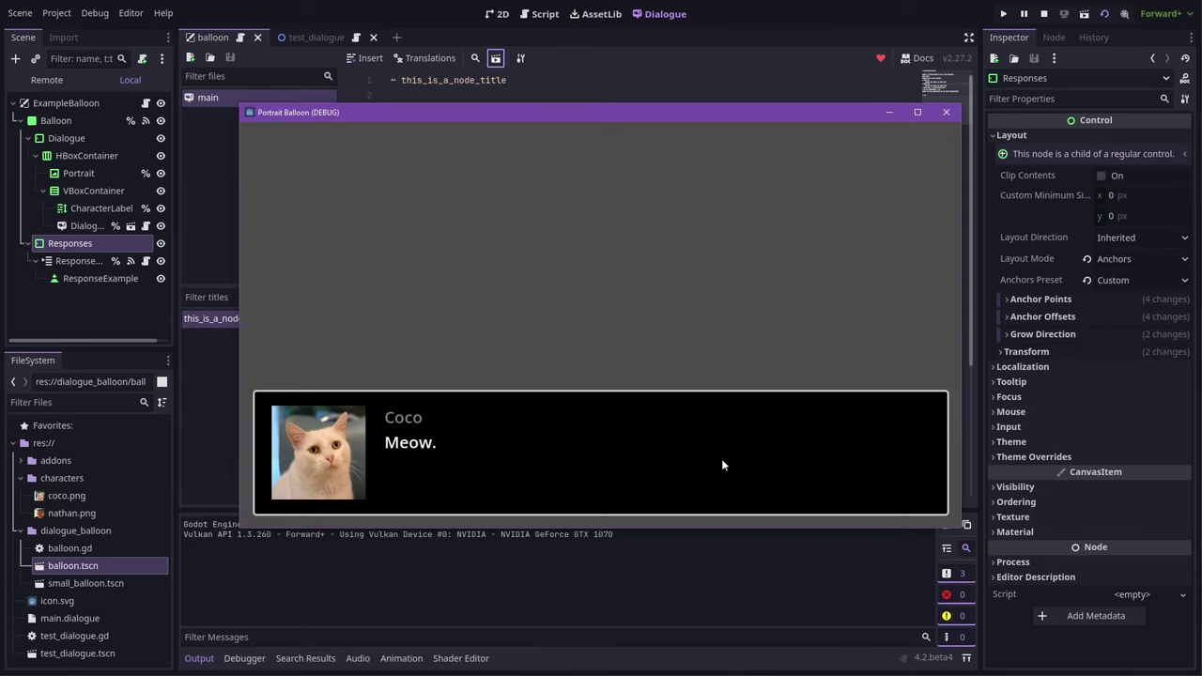
pyautogui.click(655, 467)
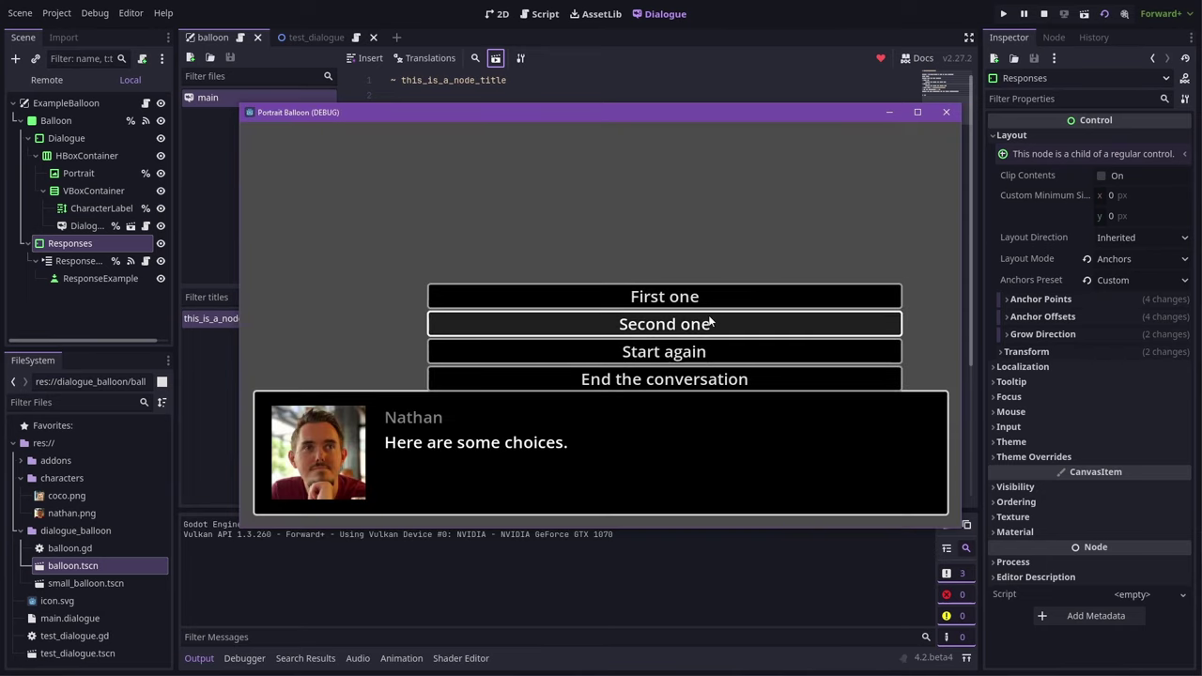
pyautogui.click(708, 322)
pyautogui.click(789, 464)
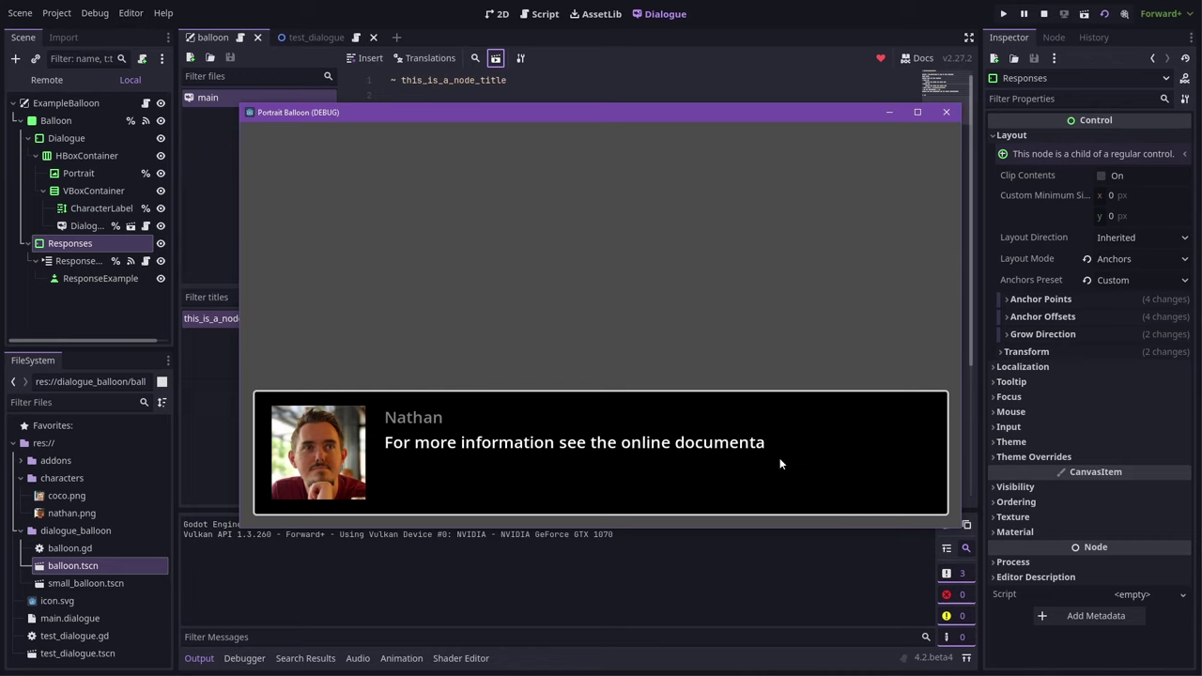
pyautogui.click(780, 463)
pyautogui.click(952, 117)
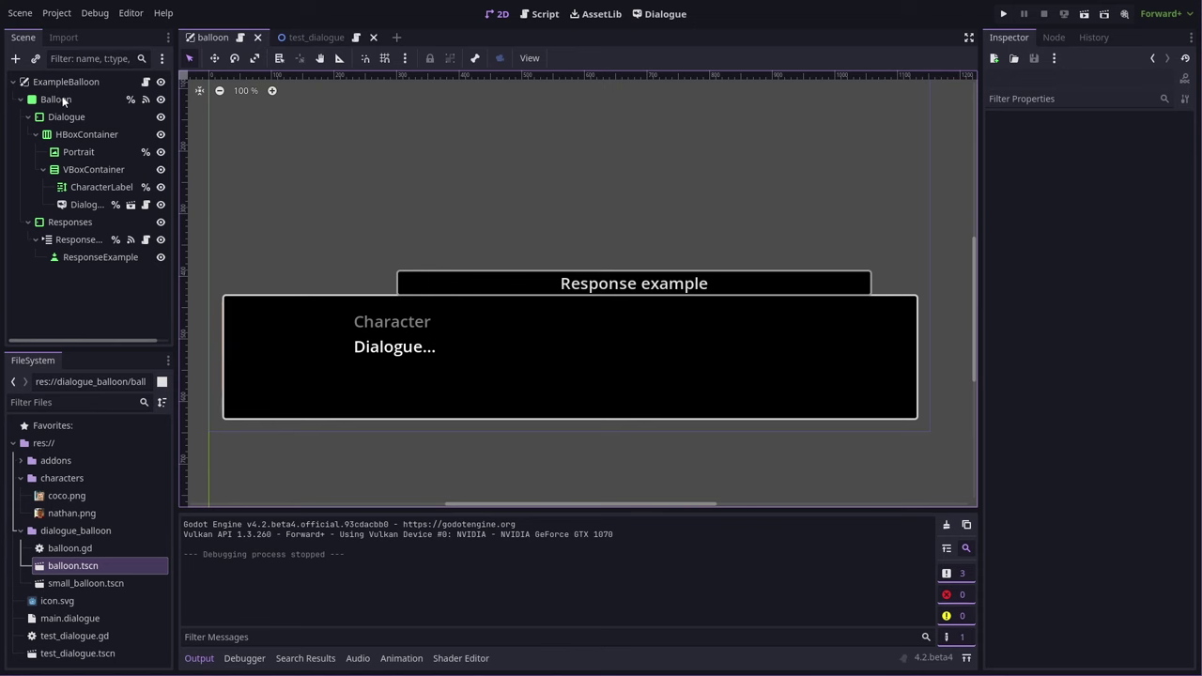
# Give the theme's Panel StyleBoxFlat a dark blue background colour
pyautogui.click(62, 100)
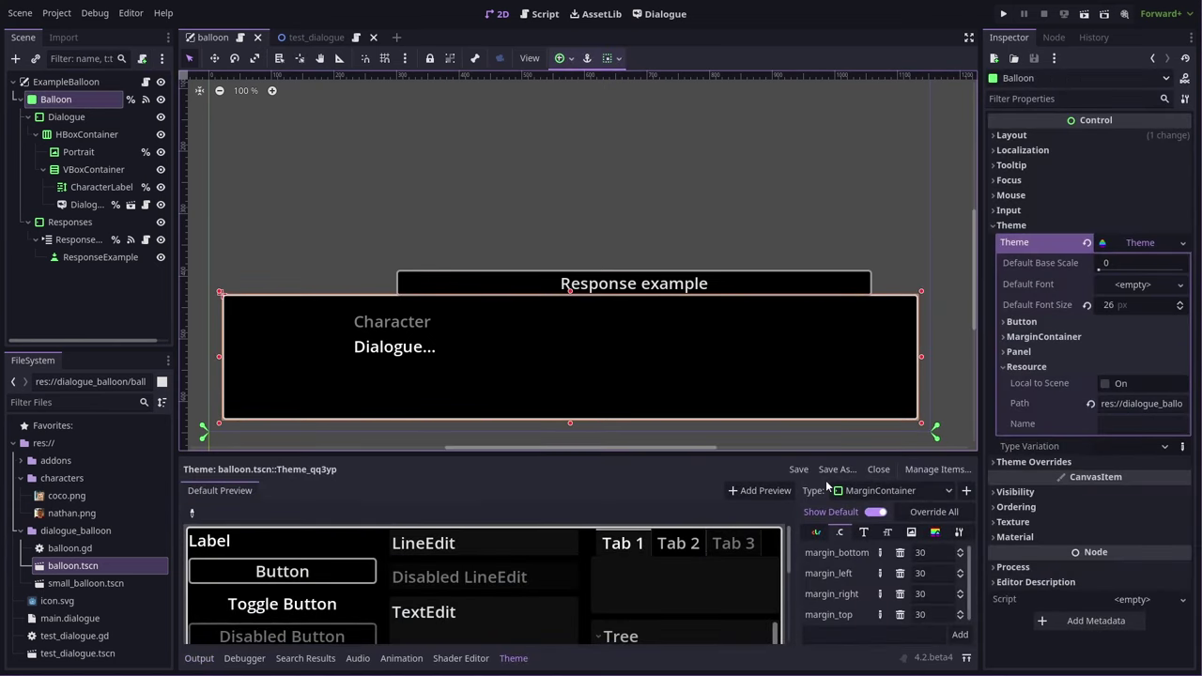
pyautogui.click(934, 532)
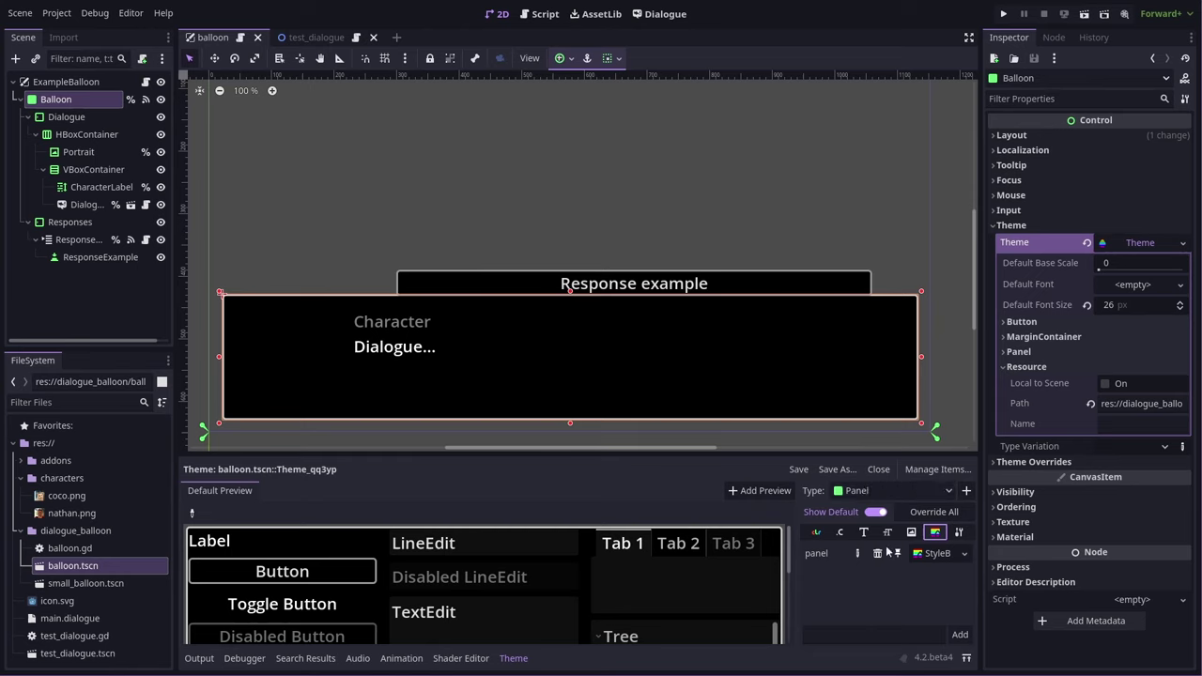
pyautogui.click(936, 555)
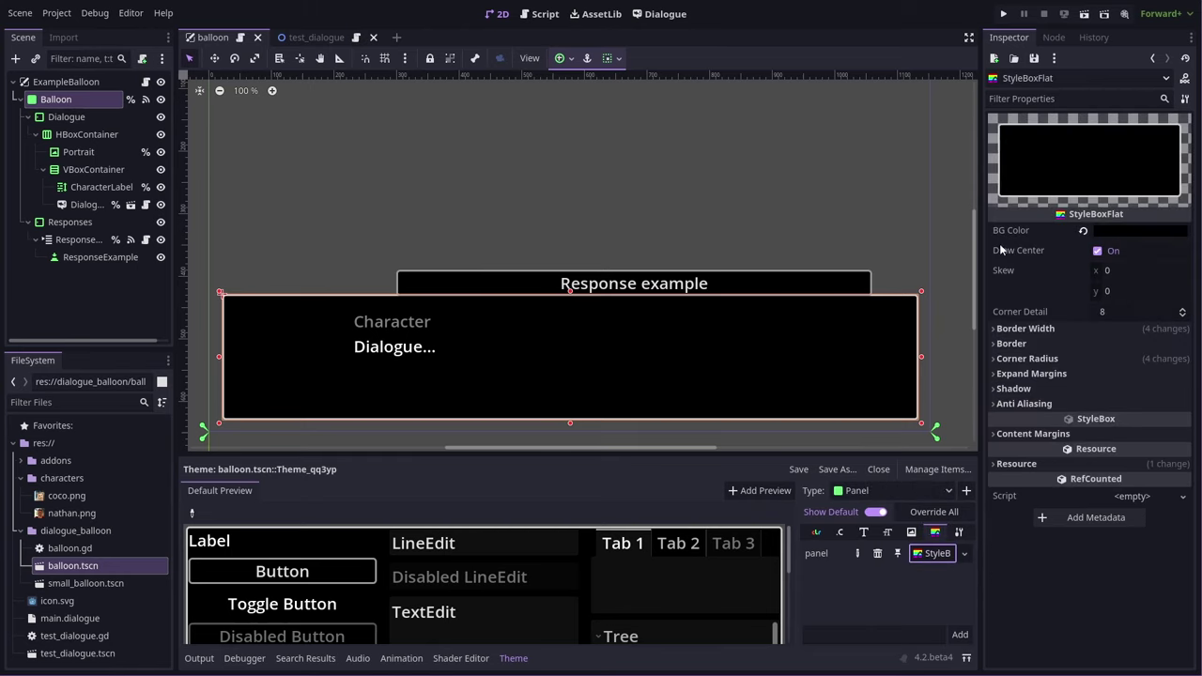
pyautogui.click(1141, 231)
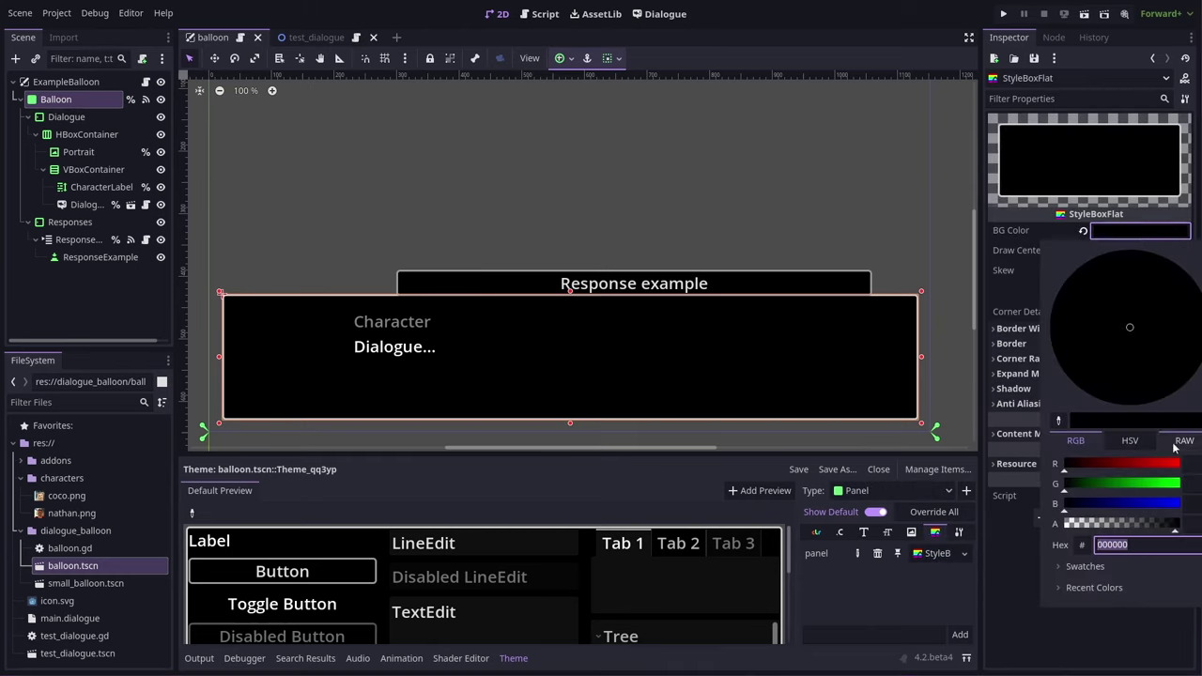
pyautogui.click(1101, 504)
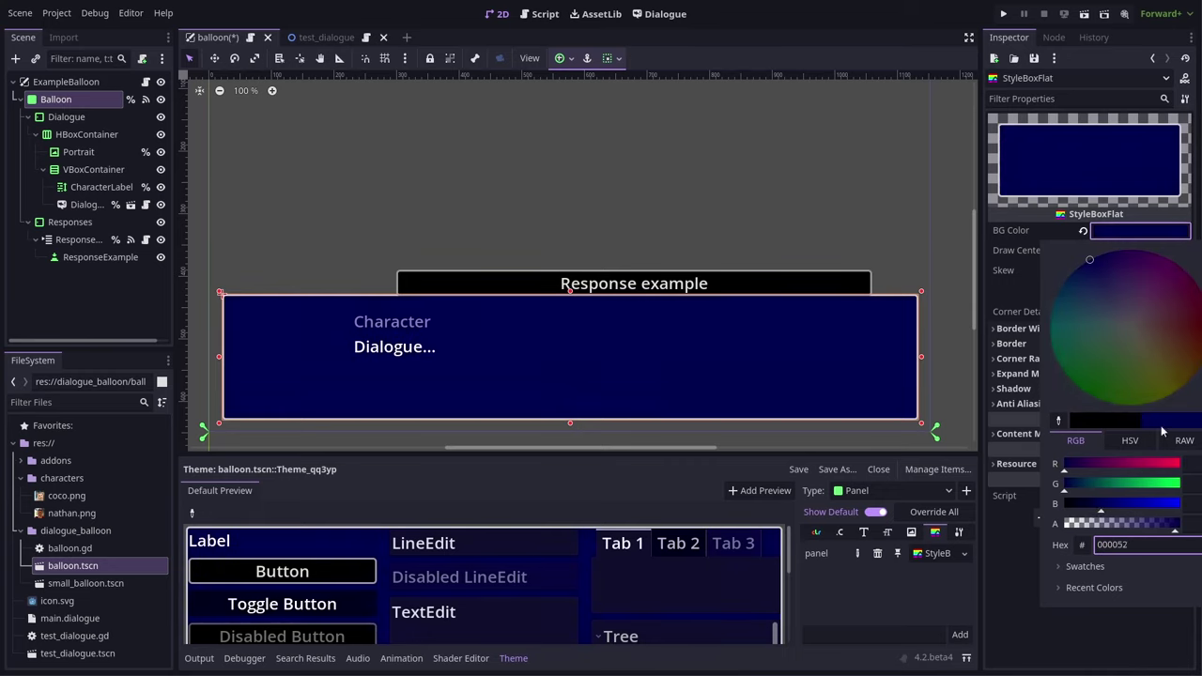
pyautogui.click(1109, 504)
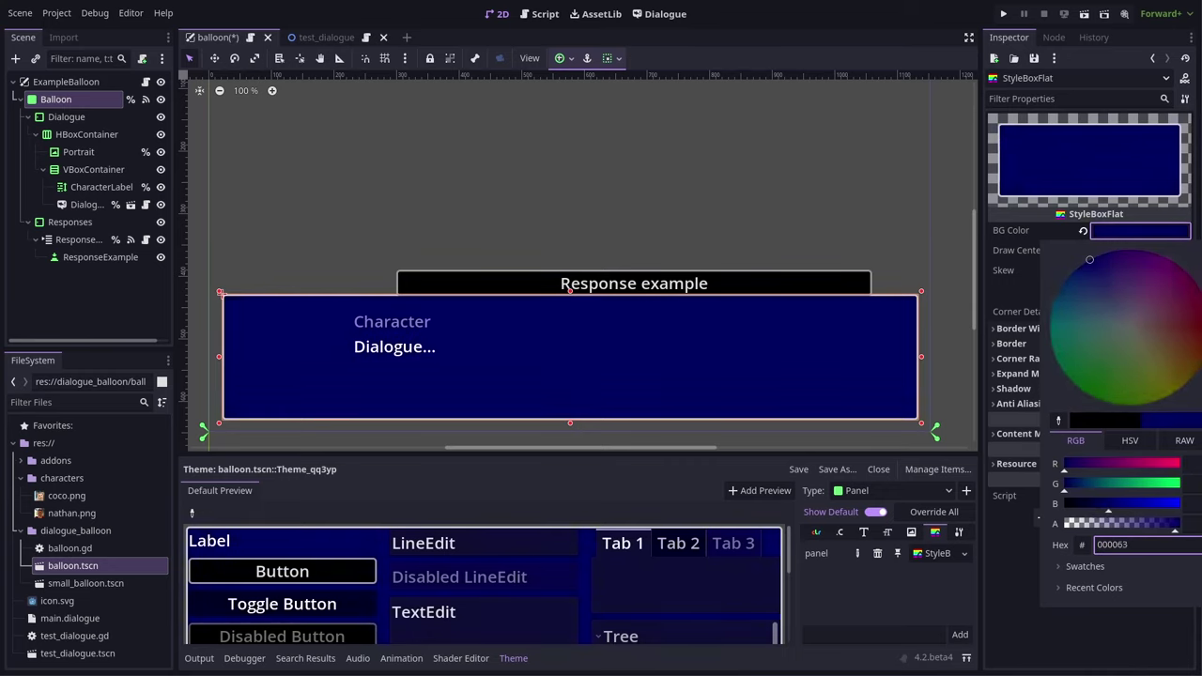
pyautogui.click(643, 189)
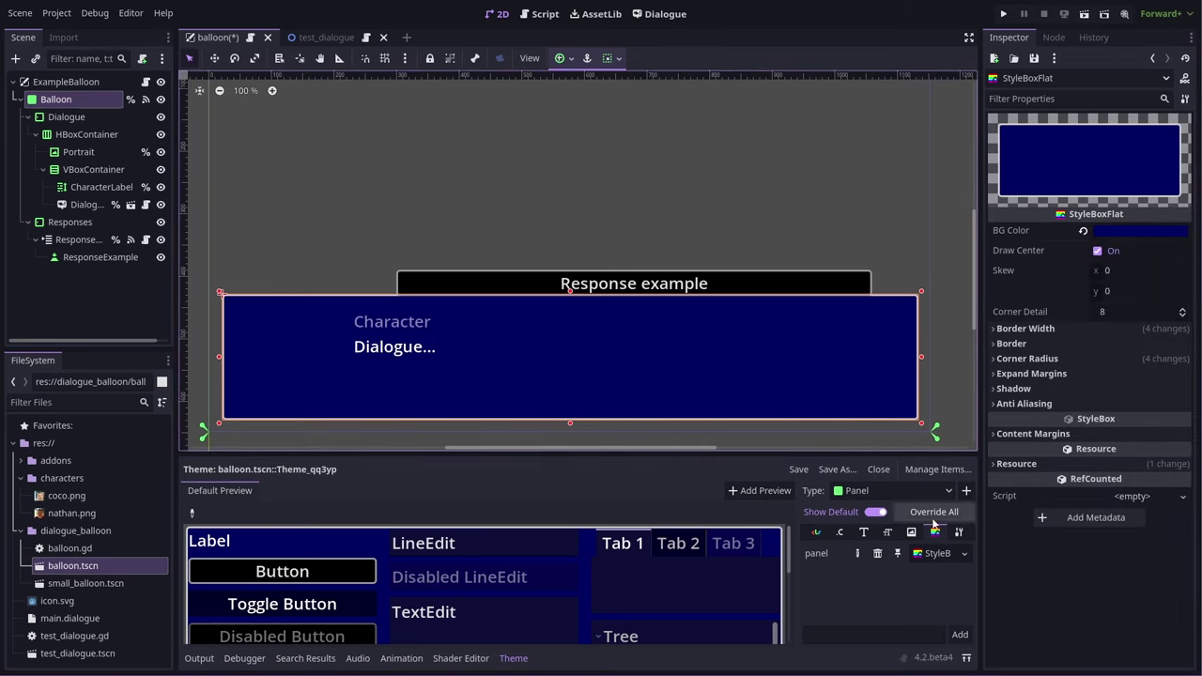
# Make the Button style backgrounds navy, sampled from the panel and hex 000080 for focus, and save
pyautogui.click(846, 490)
pyautogui.click(883, 512)
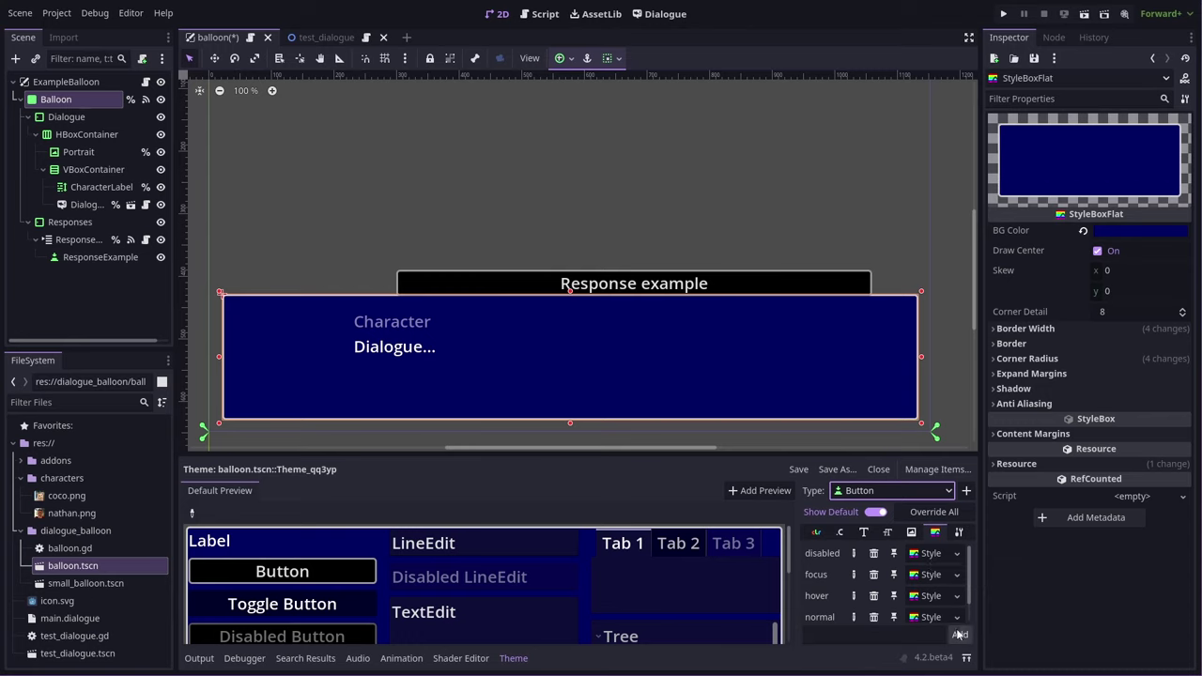
pyautogui.click(930, 617)
pyautogui.click(1131, 233)
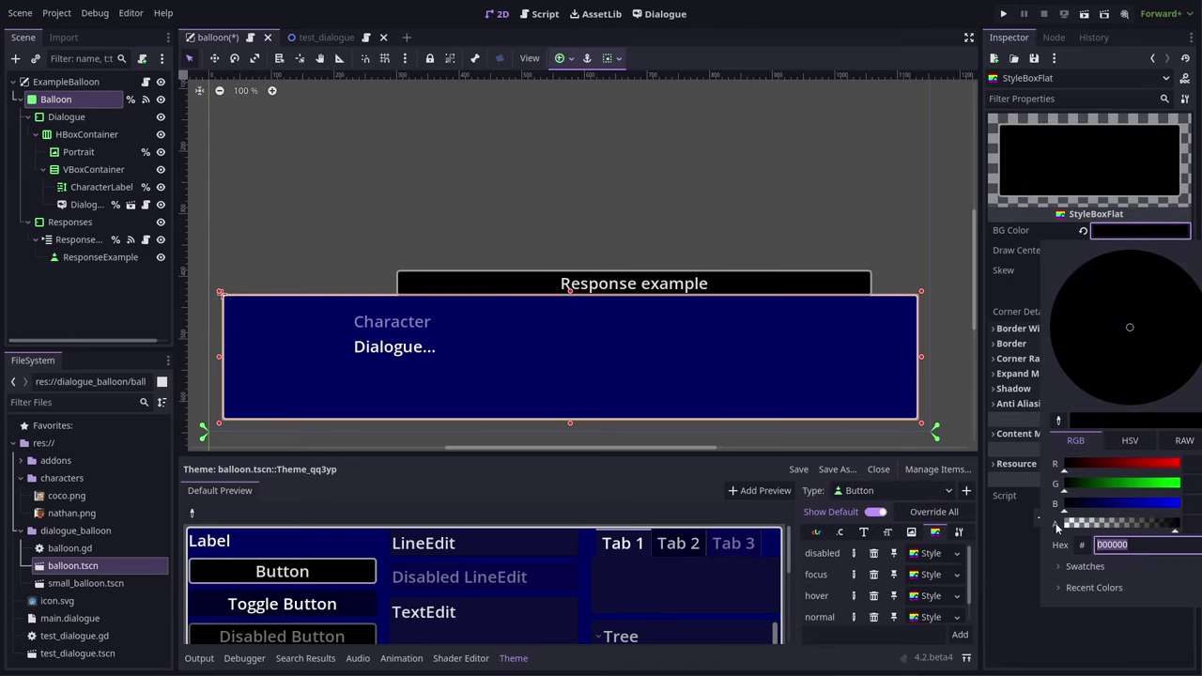
pyautogui.click(1058, 421)
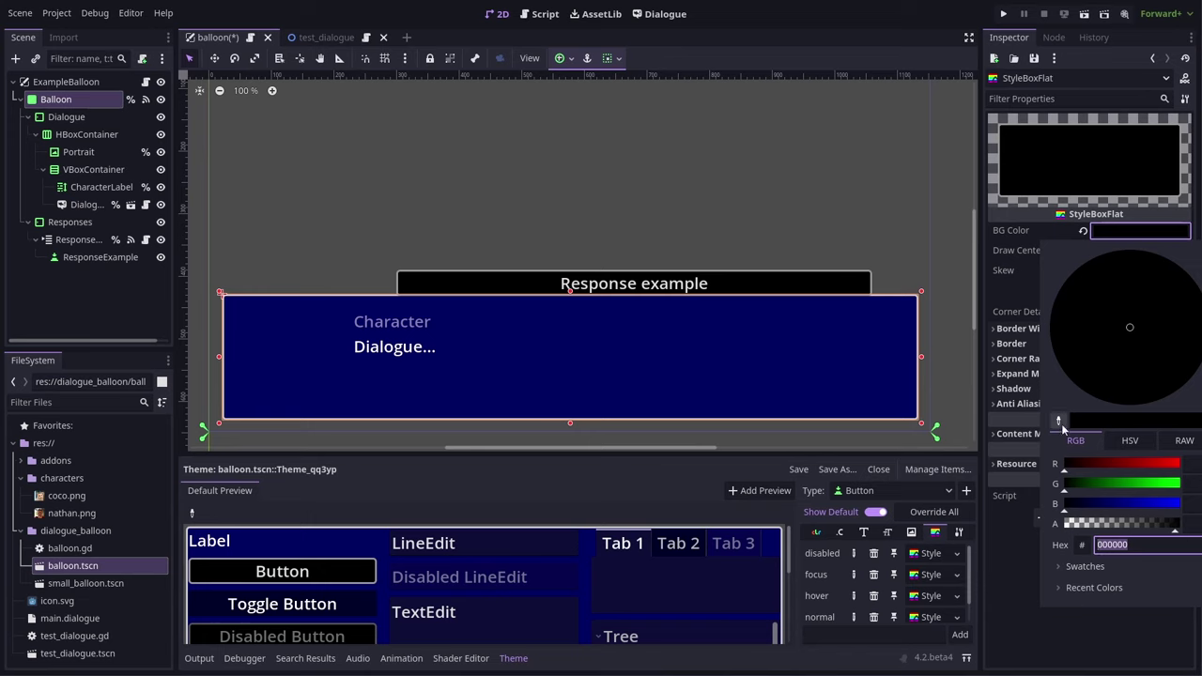
pyautogui.click(807, 367)
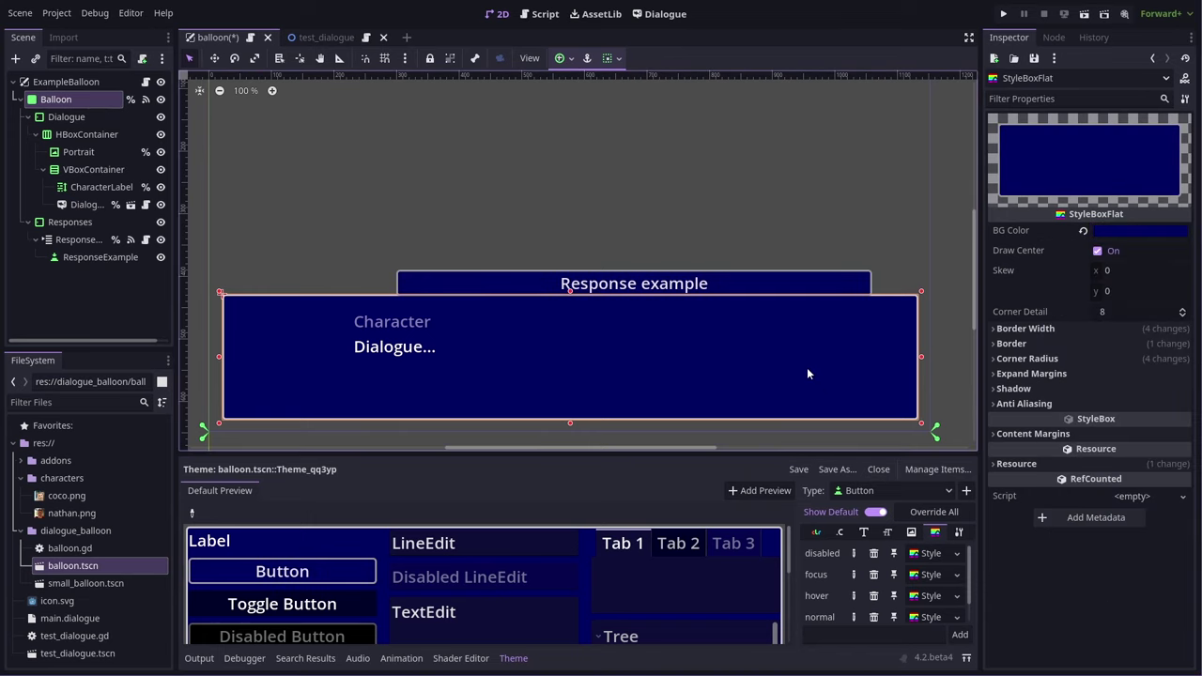
pyautogui.click(928, 575)
pyautogui.click(1127, 230)
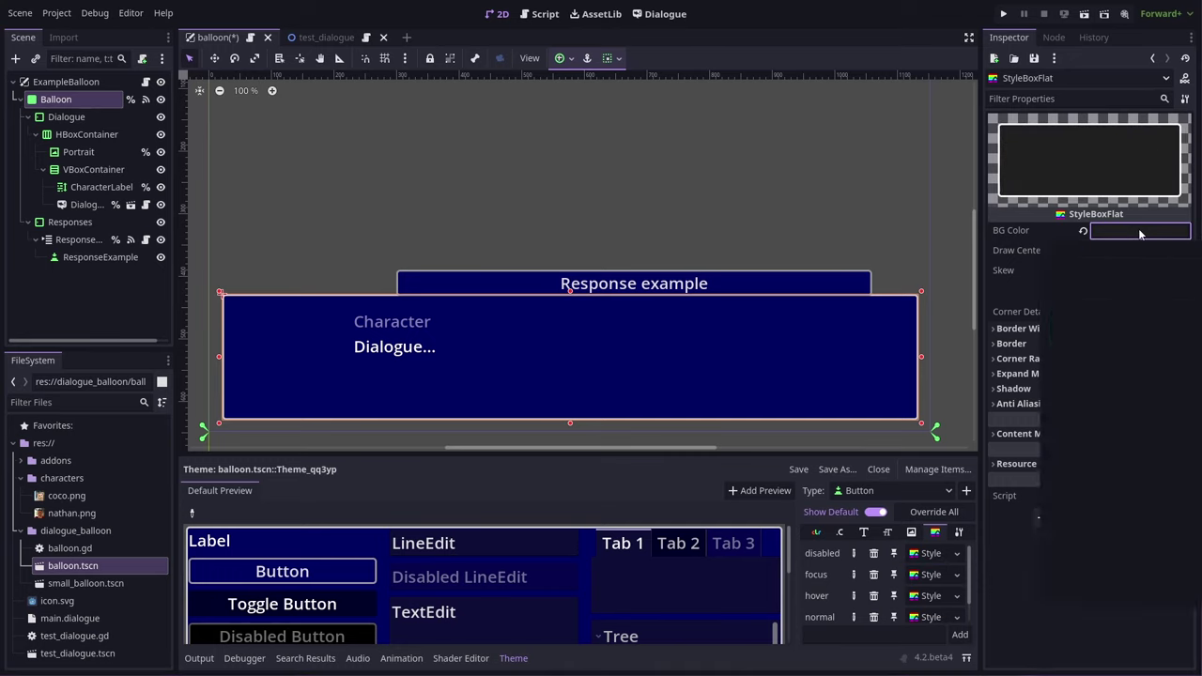
pyautogui.write('000080')
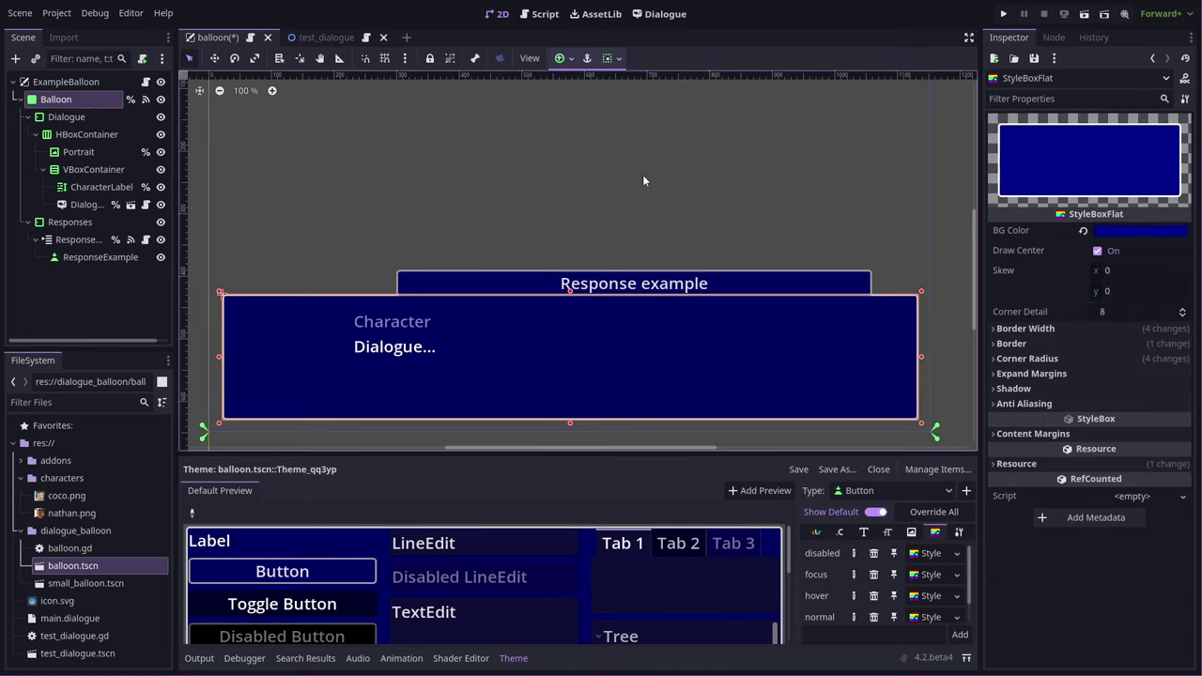
pyautogui.click(642, 175)
pyautogui.hotkey('ctrl', 's')
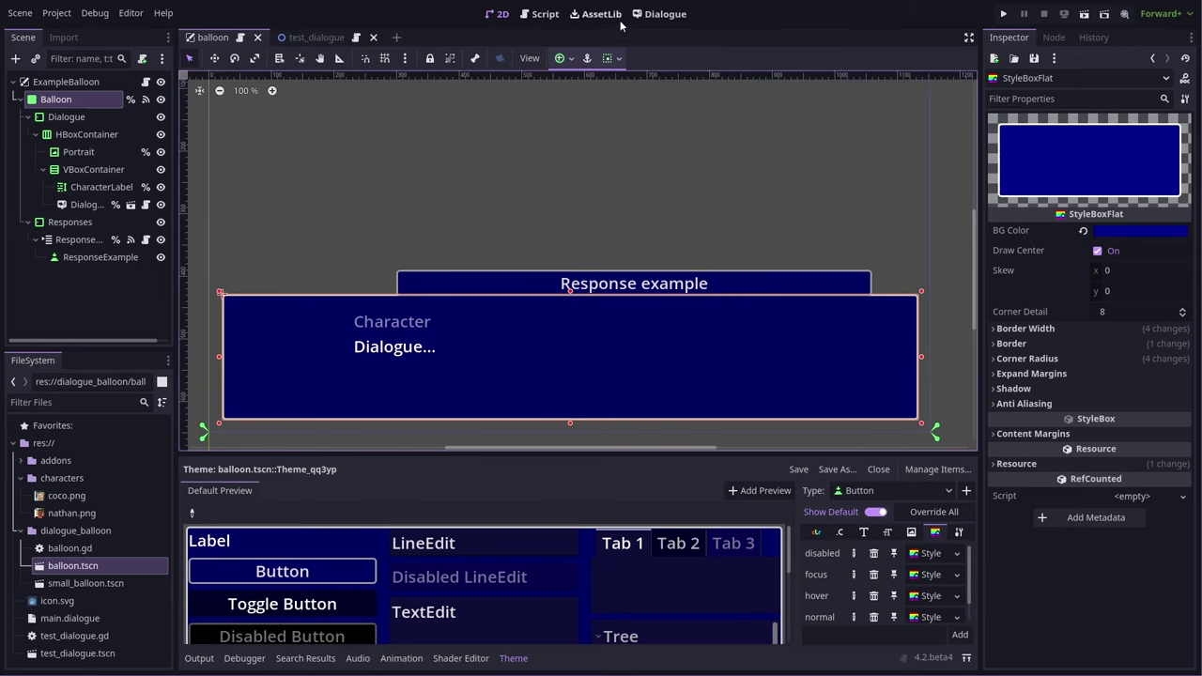
# Run the dialogue test with F5, click through choosing 'Second one', then close the game window
pyautogui.click(657, 13)
pyautogui.press('F5')
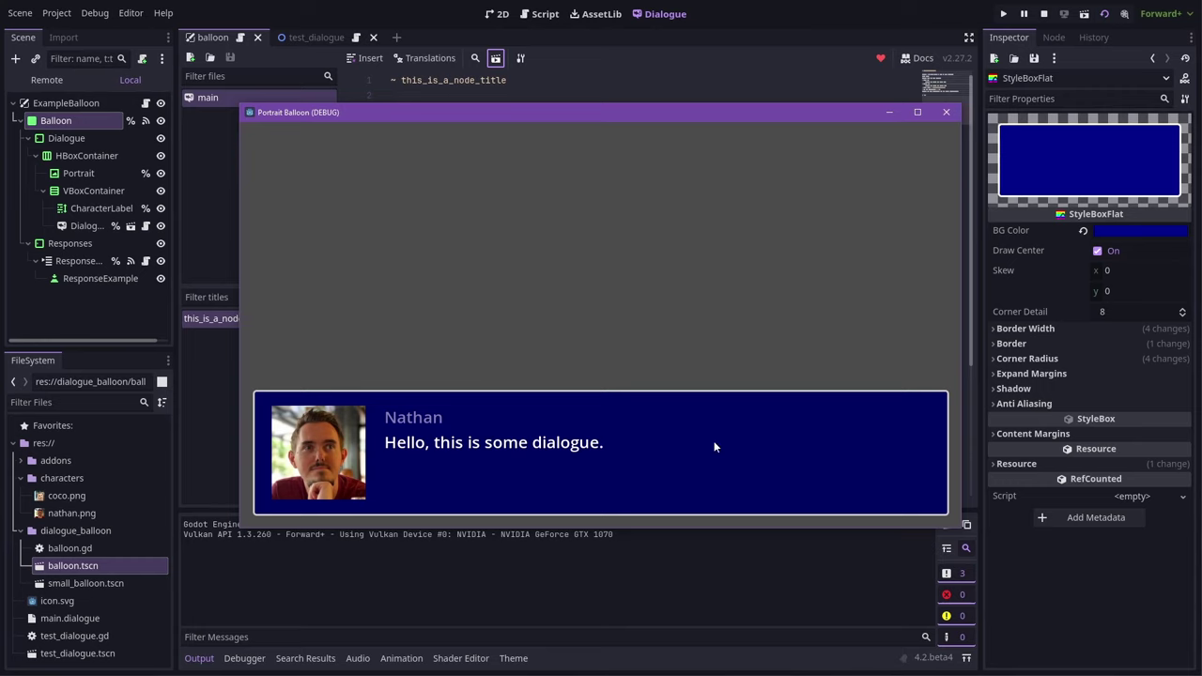
pyautogui.click(713, 447)
pyautogui.click(714, 447)
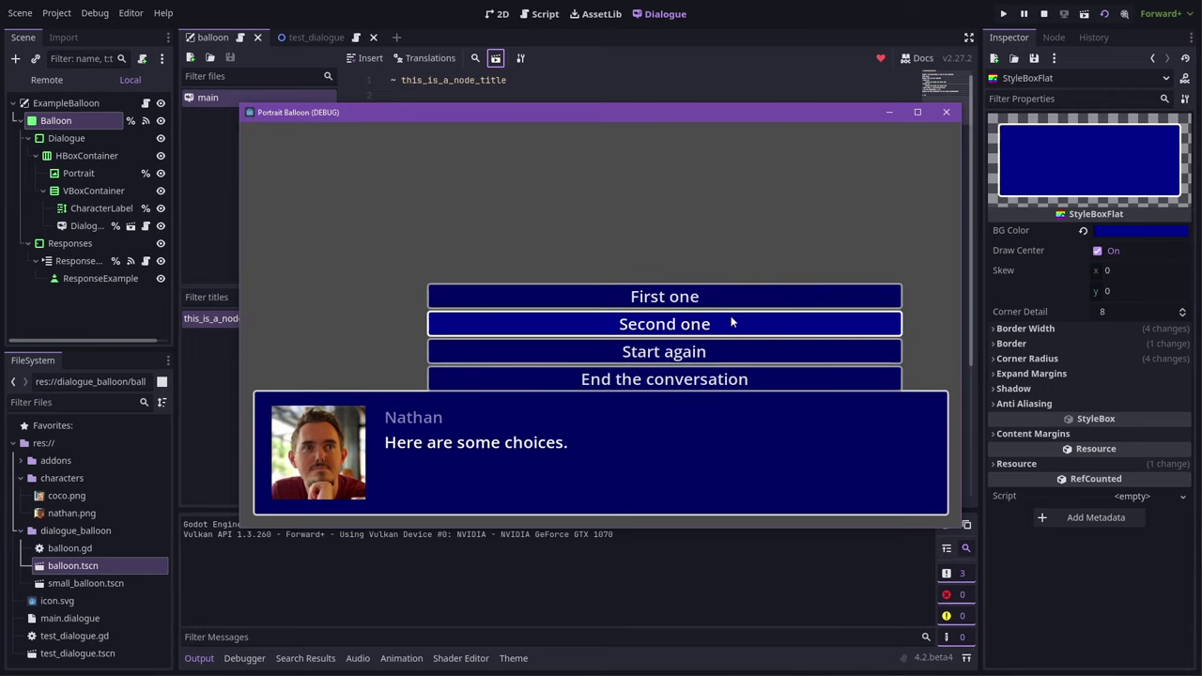
pyautogui.press('Up')
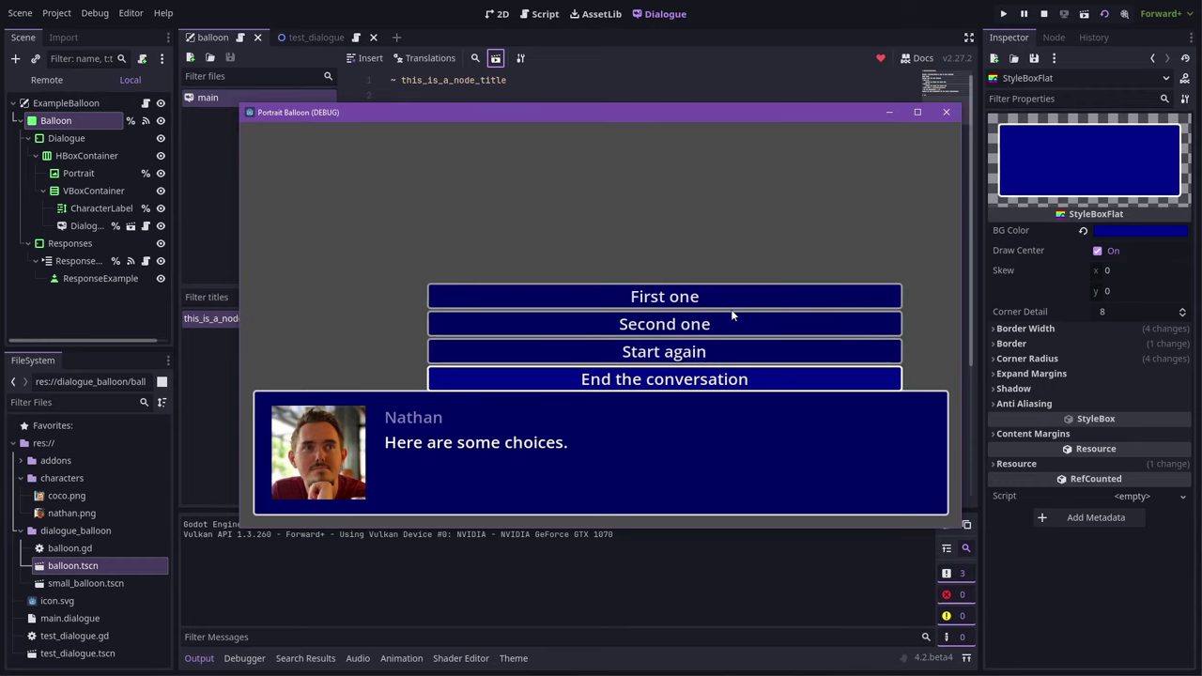
pyautogui.click(765, 322)
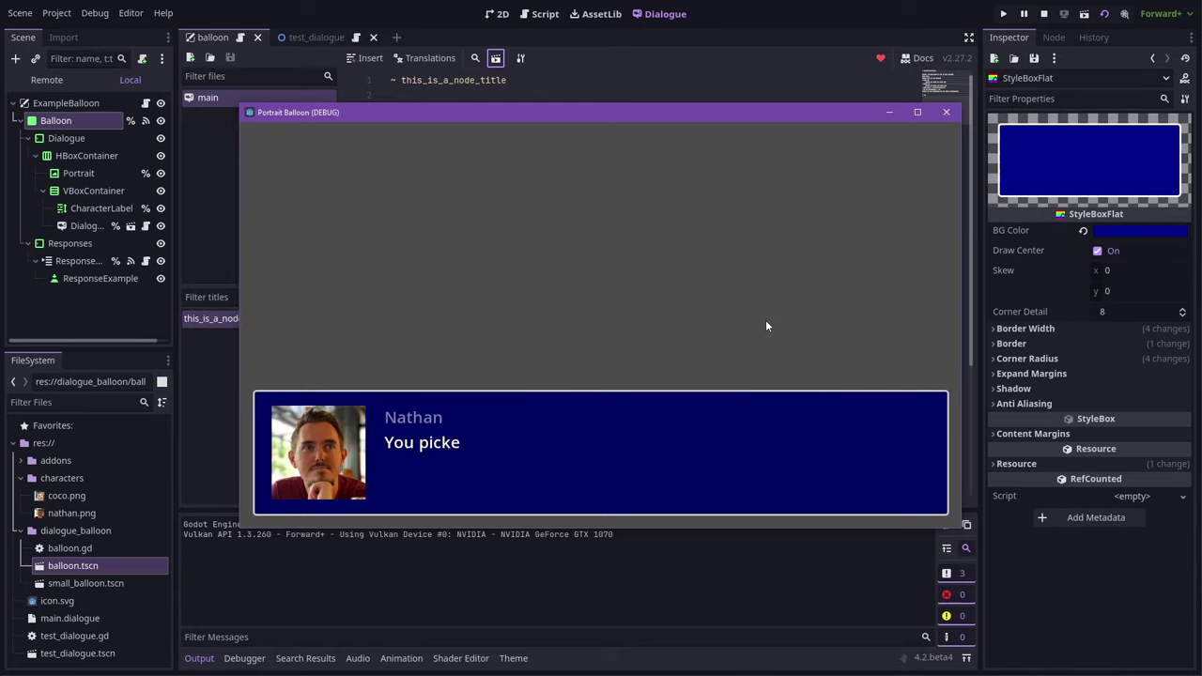
pyautogui.click(783, 456)
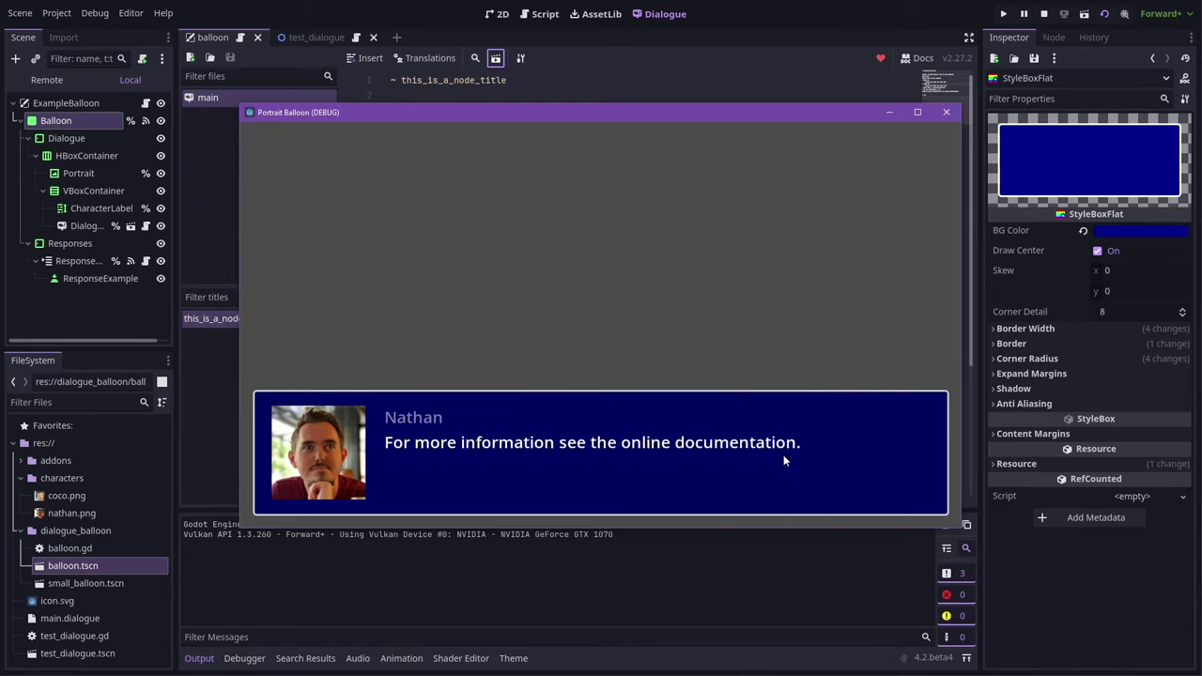
pyautogui.click(784, 455)
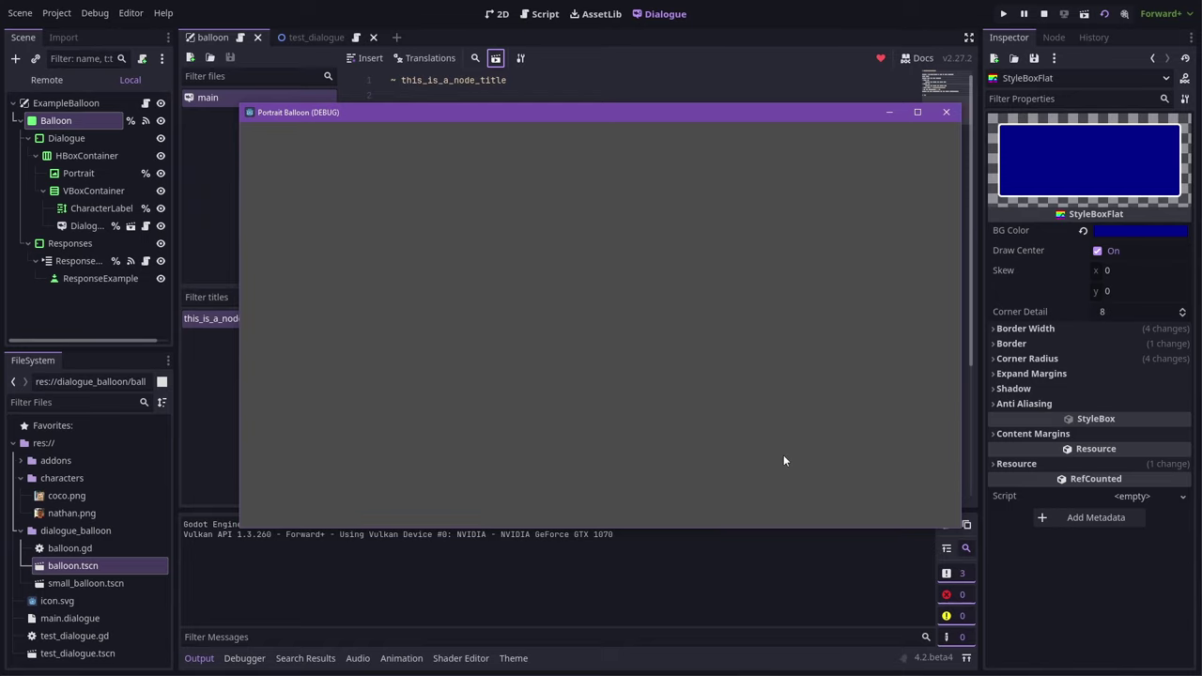
pyautogui.click(946, 112)
# Return to the balloon.tscn scene layout after the test run
pyautogui.click(501, 13)
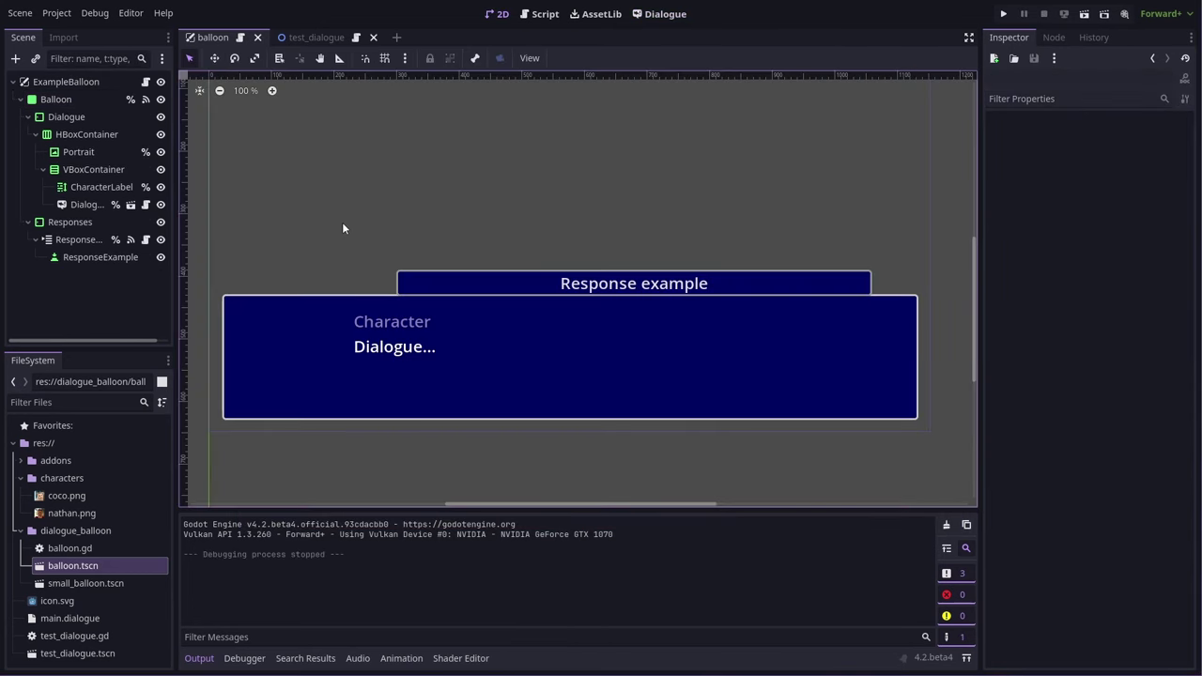